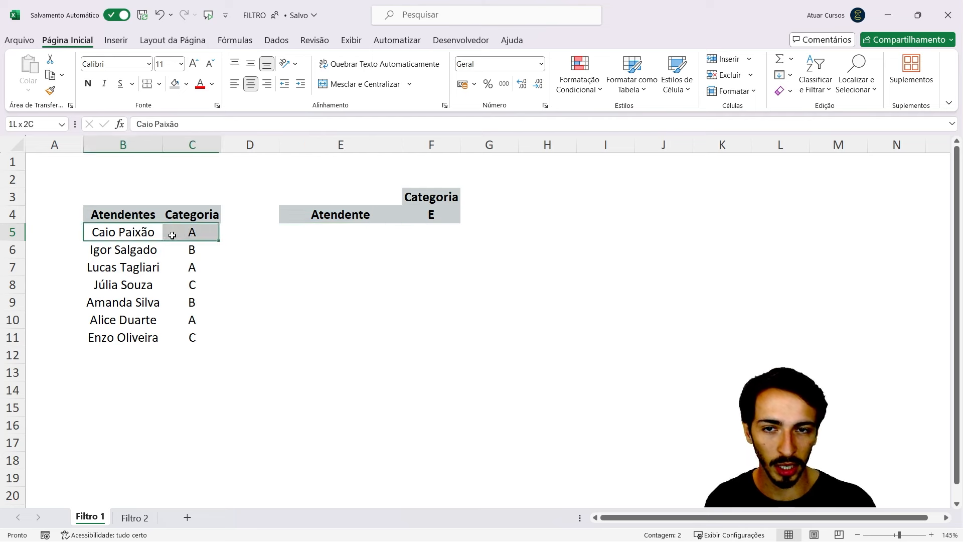
- Highlight the category A rows in the attendants table on the Filtro 1 sheet
ctrl+click(148, 268)
drag(148, 269, 179, 271)
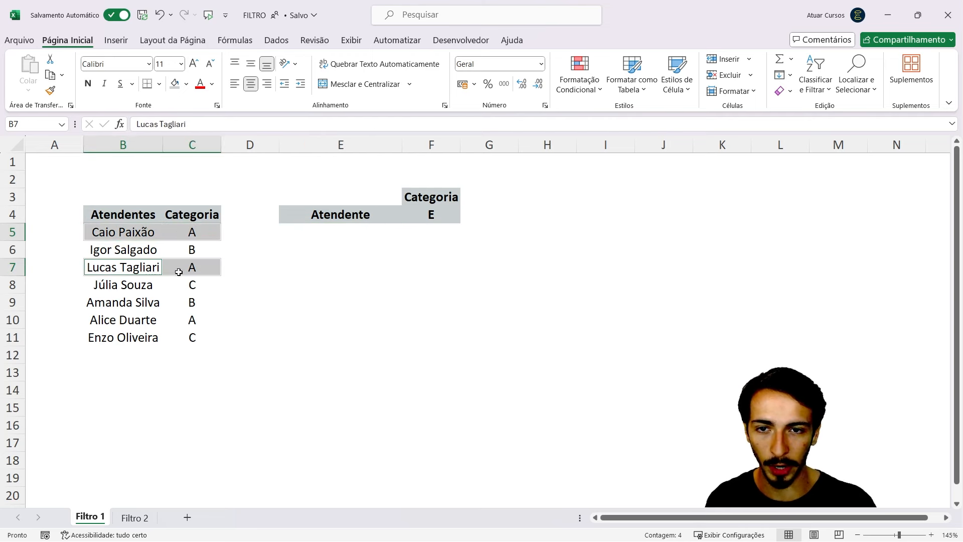
drag(113, 324, 182, 320)
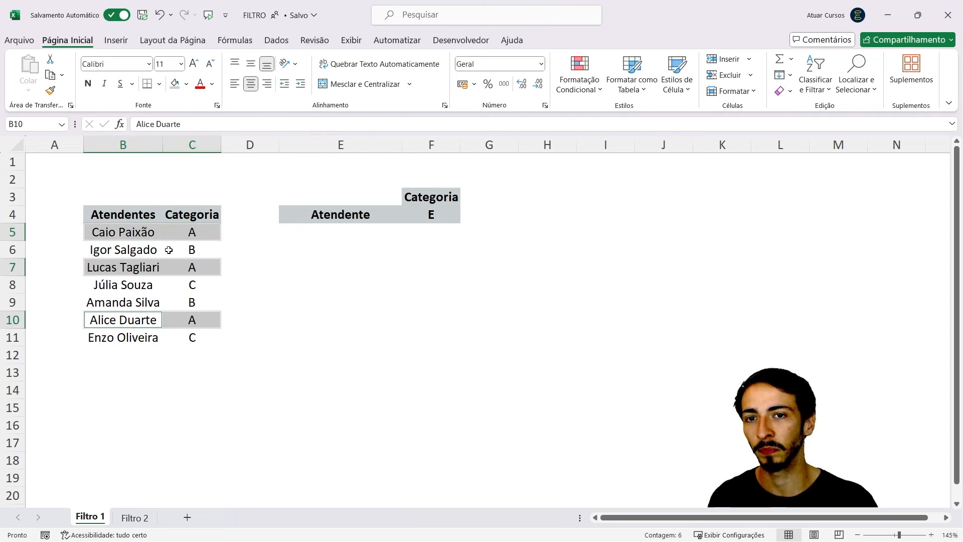
click(155, 234)
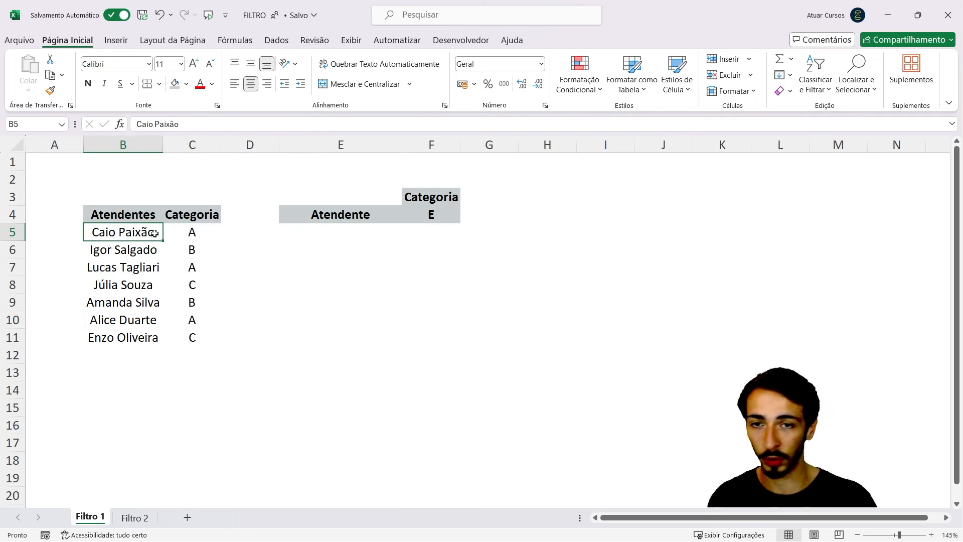
- Review the project table and the empty results area on the Filtro 2 sheet, ending back on Filtro 1
click(134, 518)
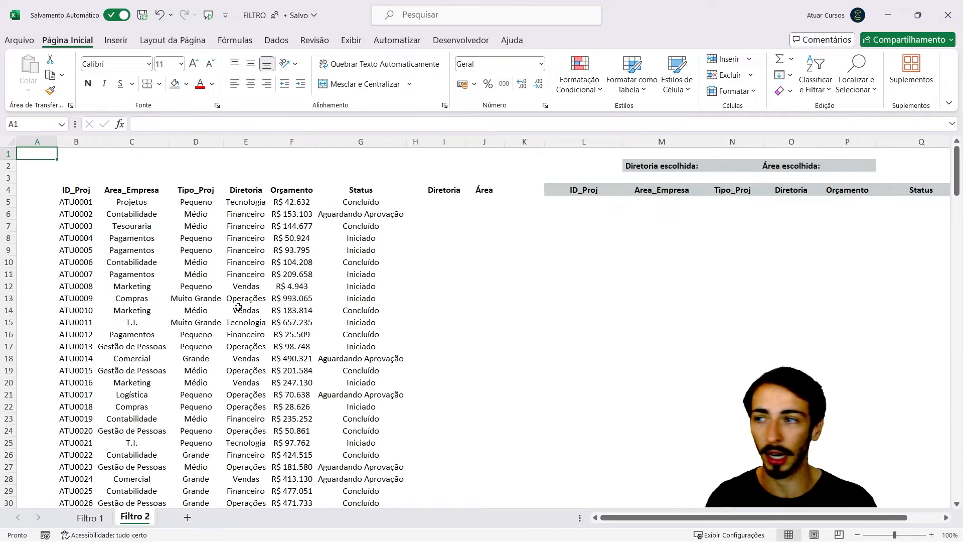
scroll(238, 307, down, 9)
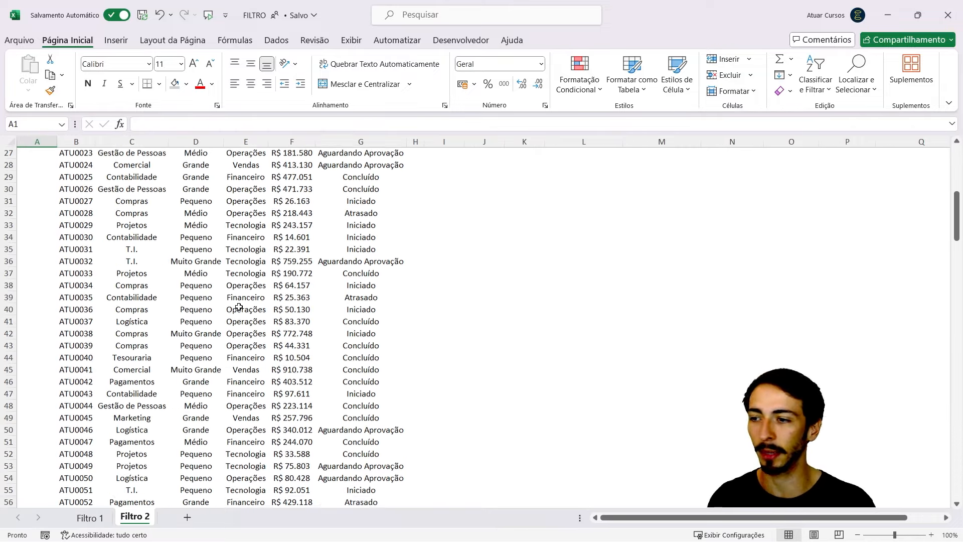
scroll(238, 307, up, 9)
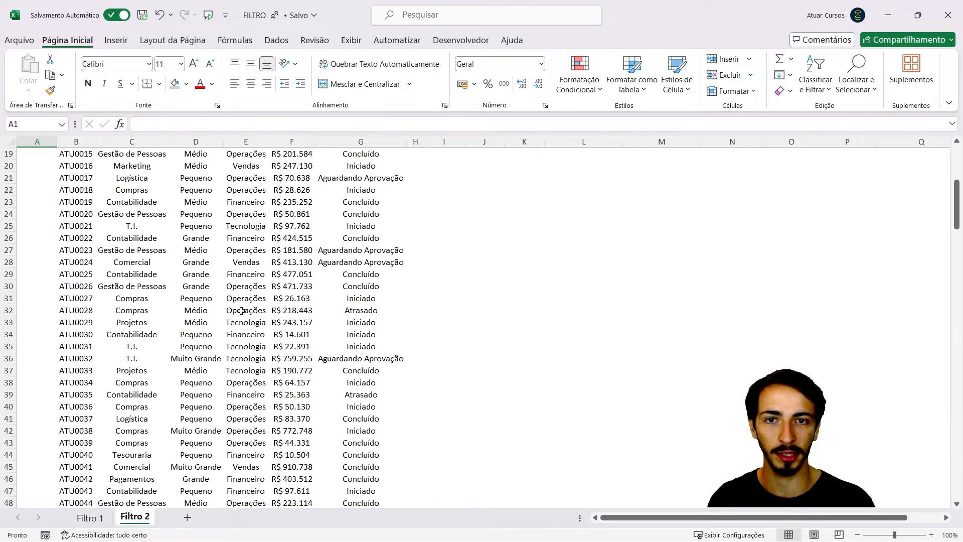
click(565, 203)
drag(578, 198, 885, 370)
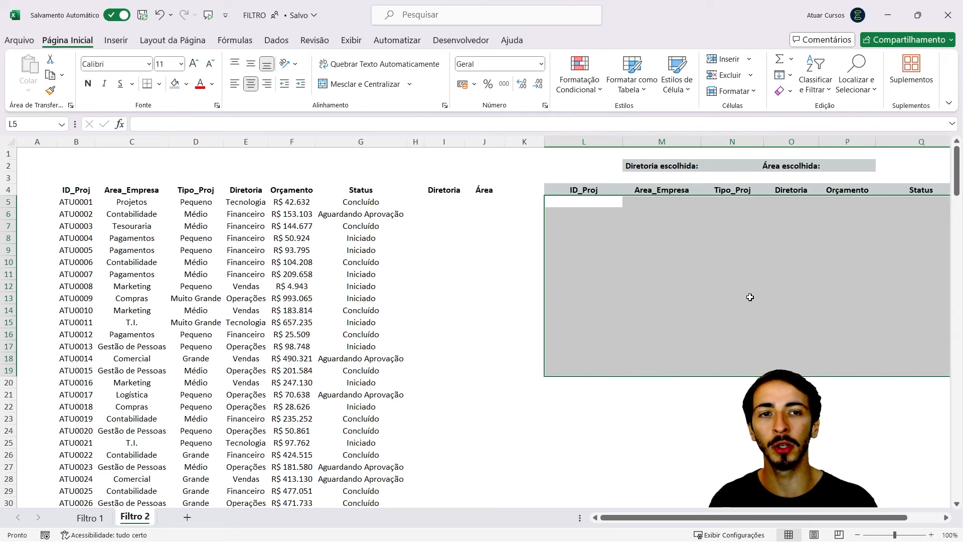
click(244, 202)
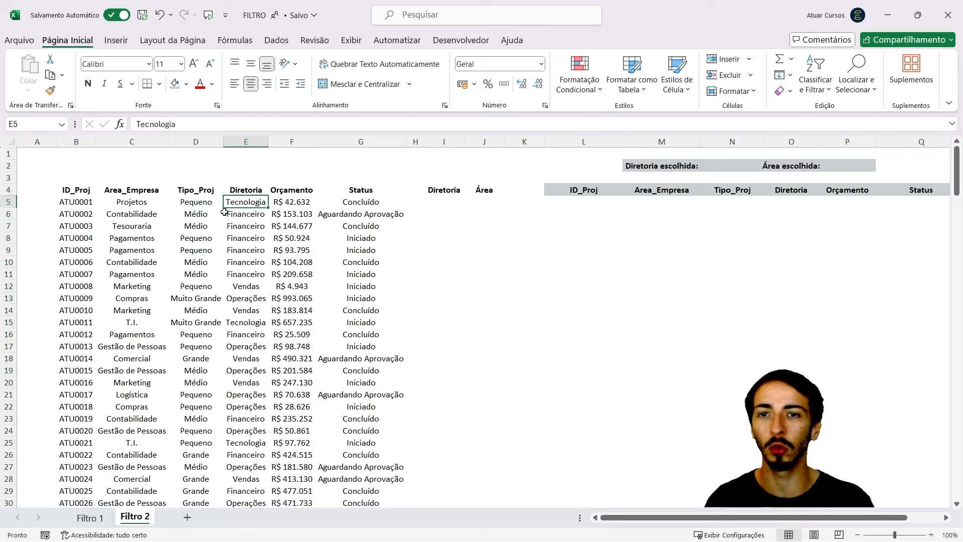
click(135, 204)
click(88, 518)
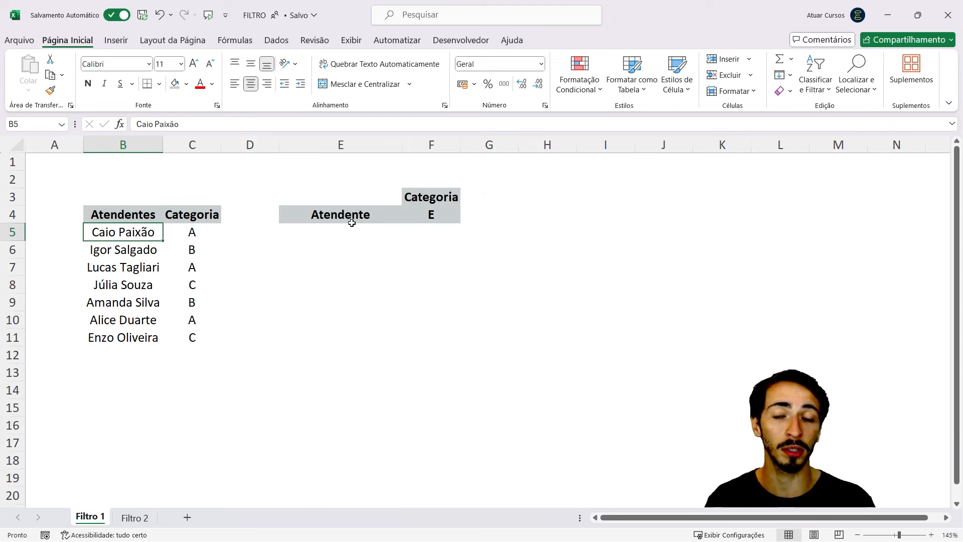
- Examine the attendants range, the category range and the empty results area E5:F11
click(337, 229)
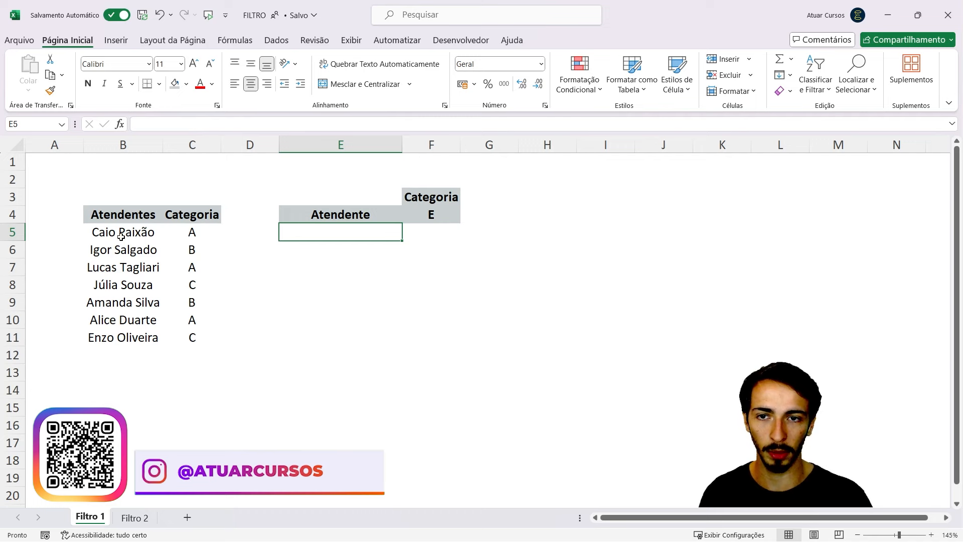
drag(123, 236, 144, 338)
drag(195, 232, 193, 337)
drag(331, 234, 406, 342)
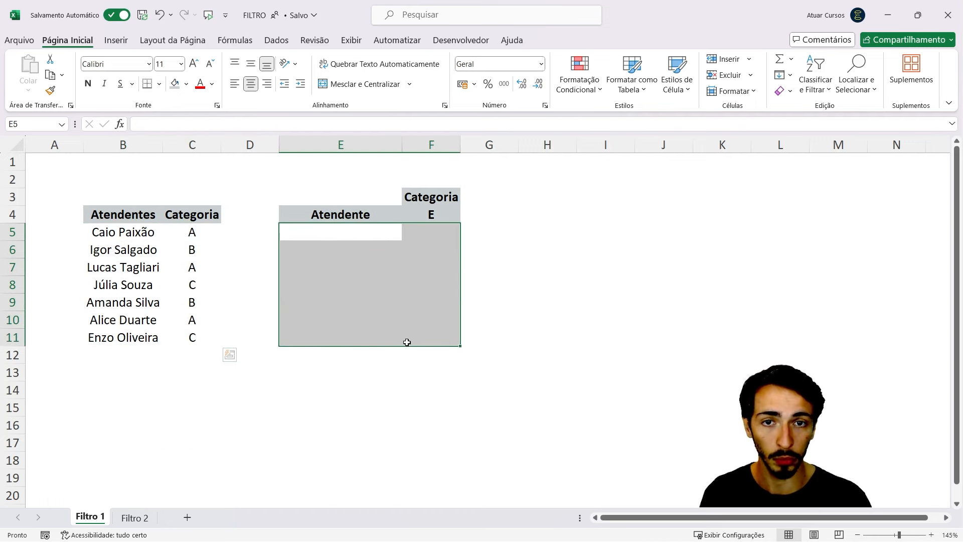
click(346, 231)
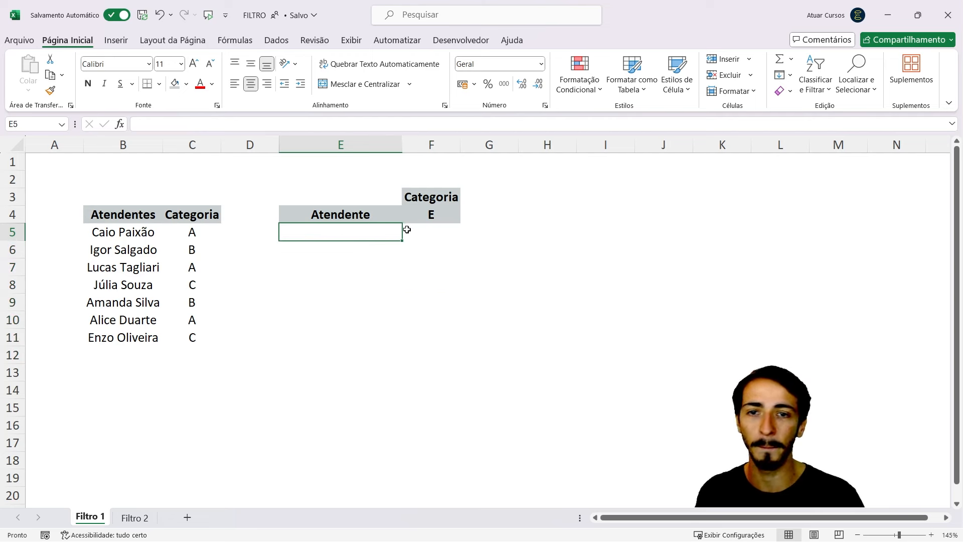
- Replace the category criterion in F4 with A
click(427, 215)
key(Delete)
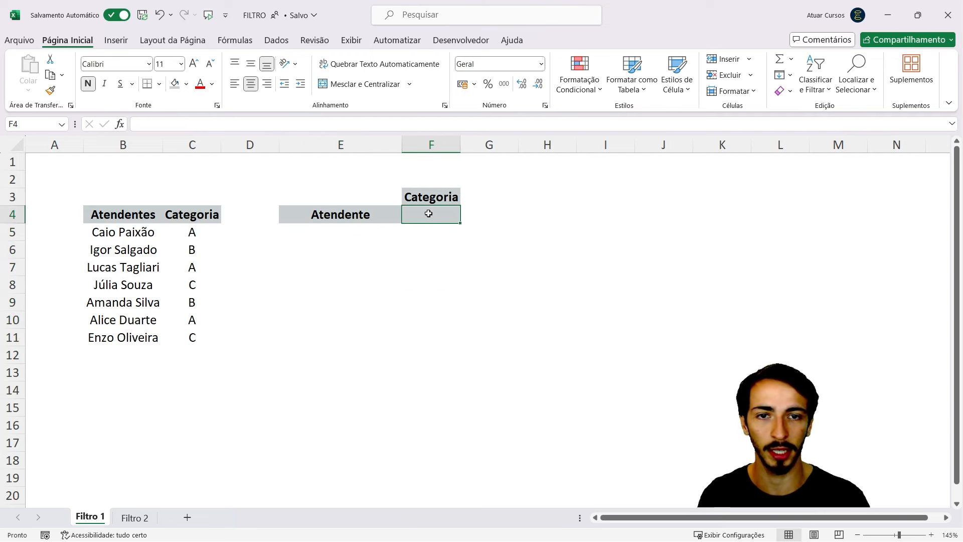
click(359, 228)
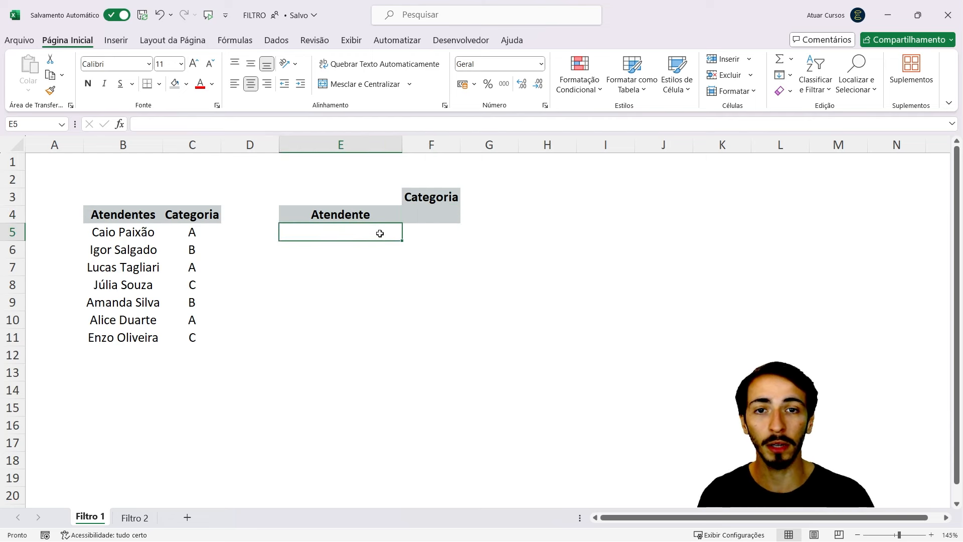
click(424, 216)
text(A)
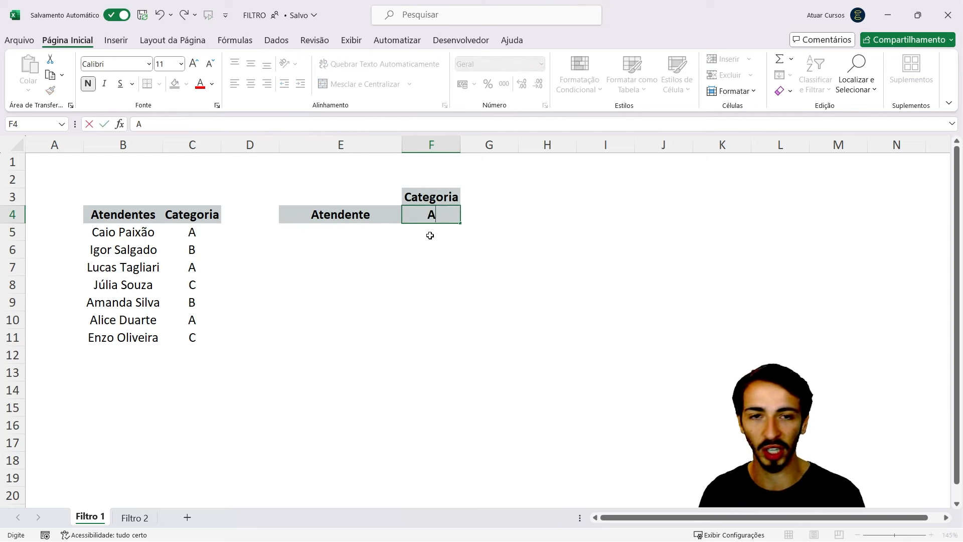
key(Return)
- Start a FILTRO formula in E5 with the attendants range B5:B11 as its array argument
key(Left)
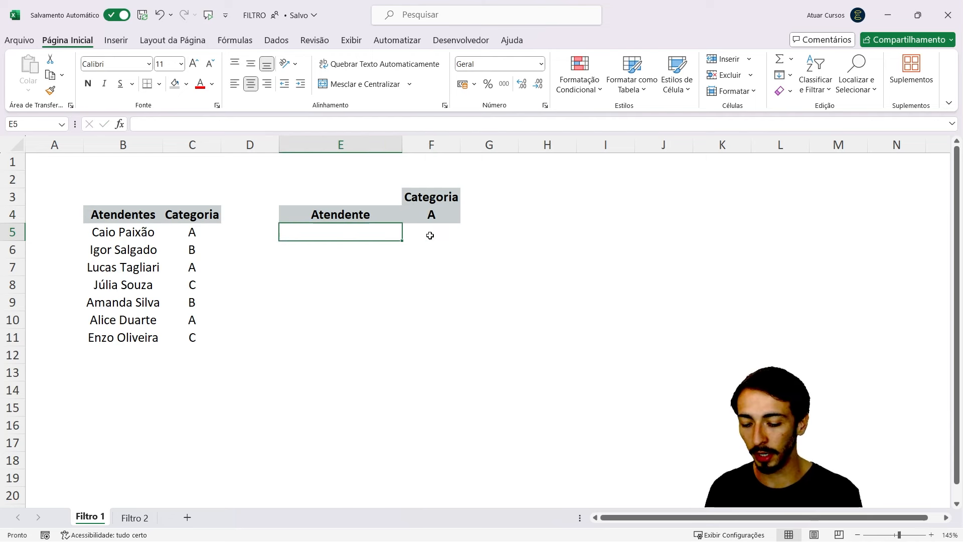
text(=)
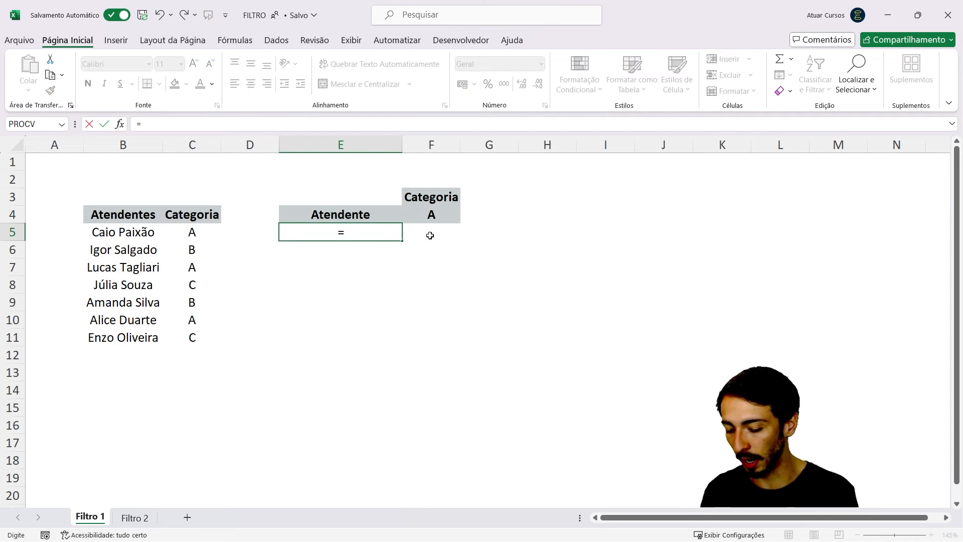
text(filtro)
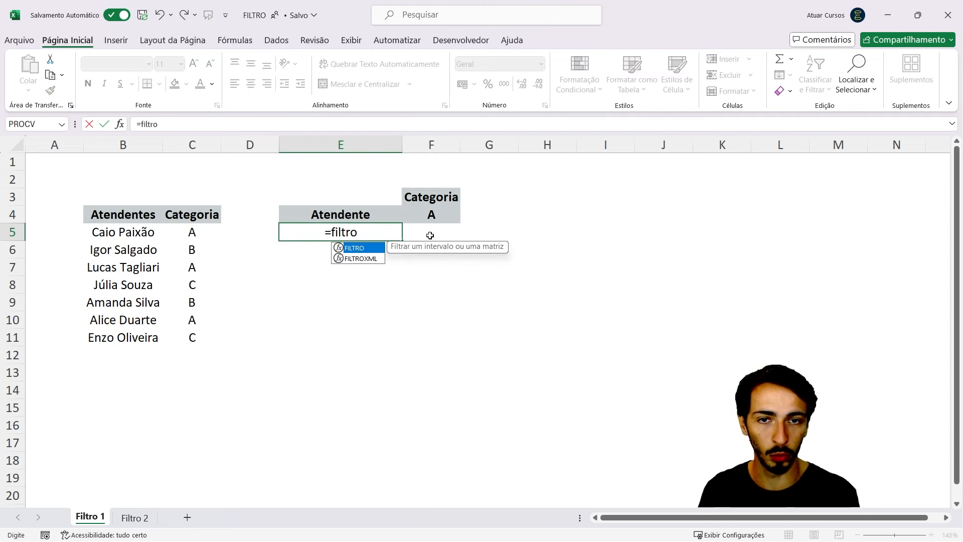
key(Tab)
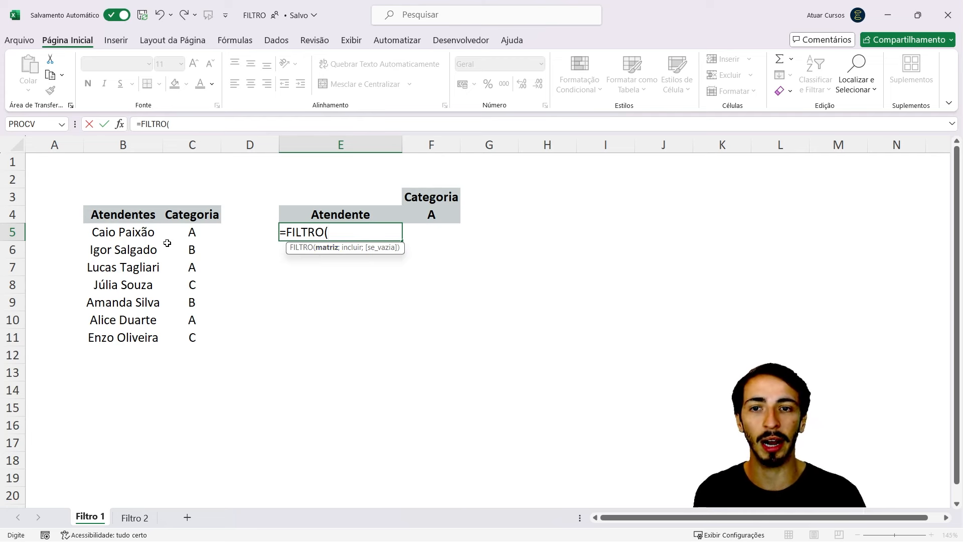
click(134, 237)
drag(137, 249, 139, 336)
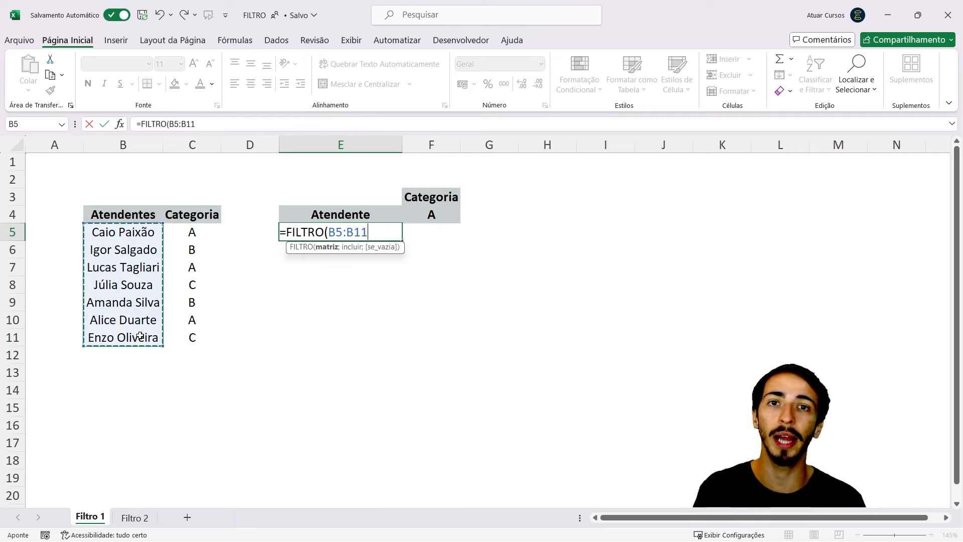
click(125, 232)
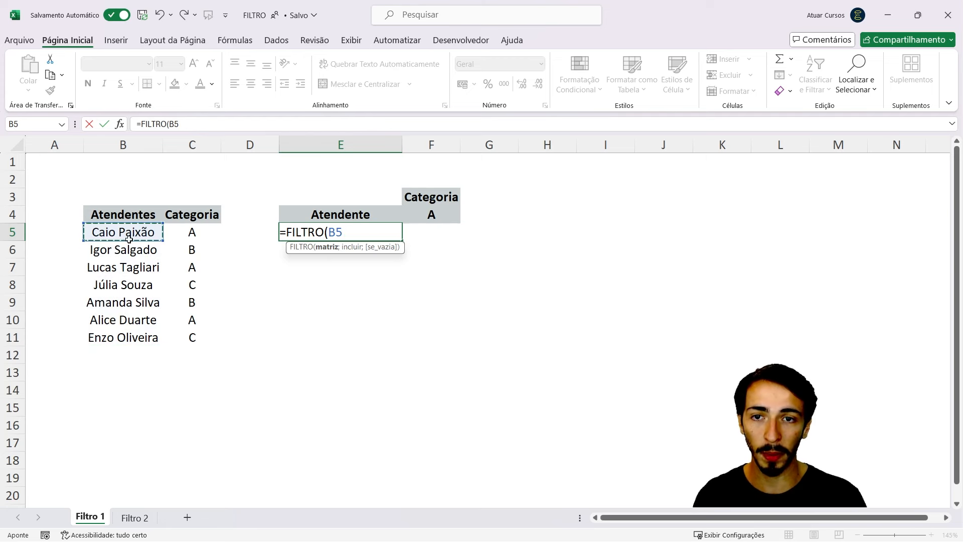
drag(126, 232, 131, 338)
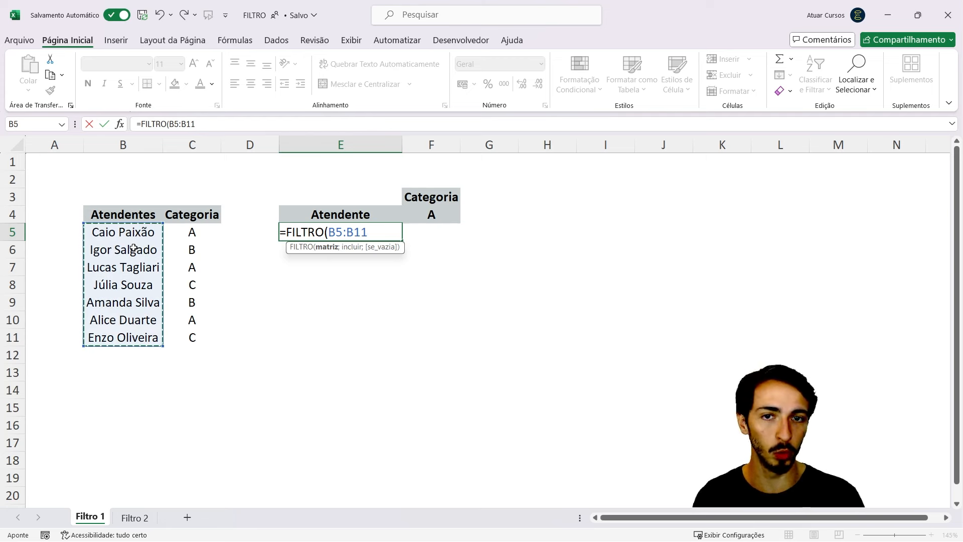
text(;)
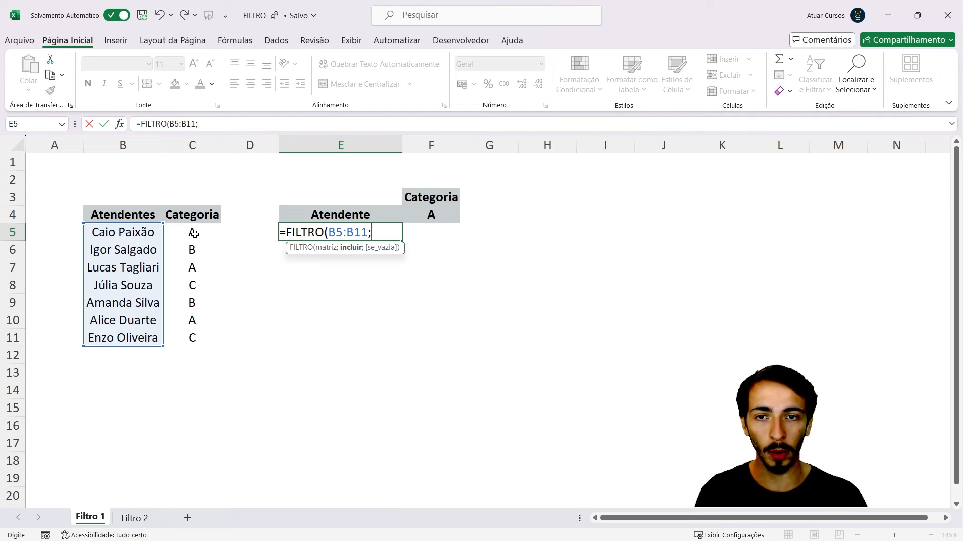
- Begin the formula's include argument with an equality comparison on the category range C5:C11
drag(194, 233, 198, 301)
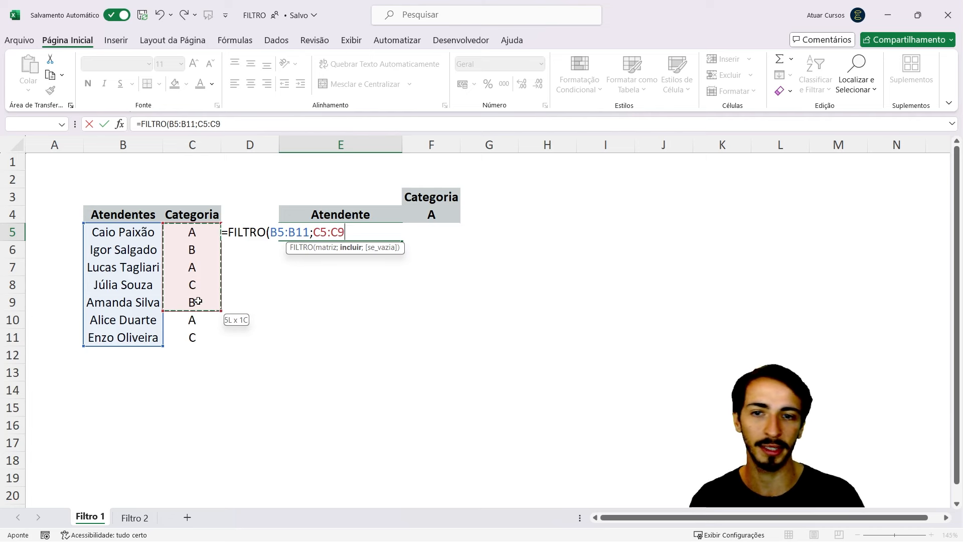
drag(198, 258, 194, 285)
drag(199, 332, 199, 332)
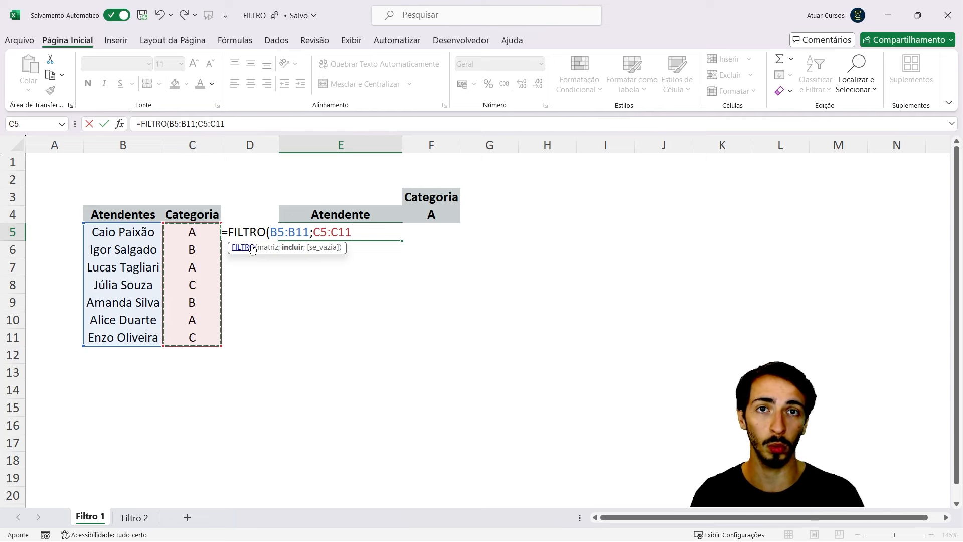
text(=)
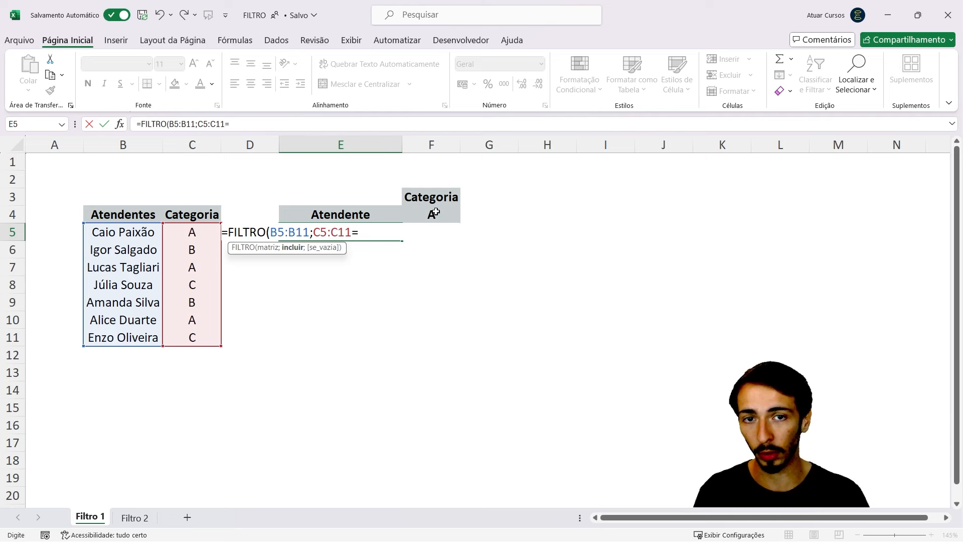
click(434, 215)
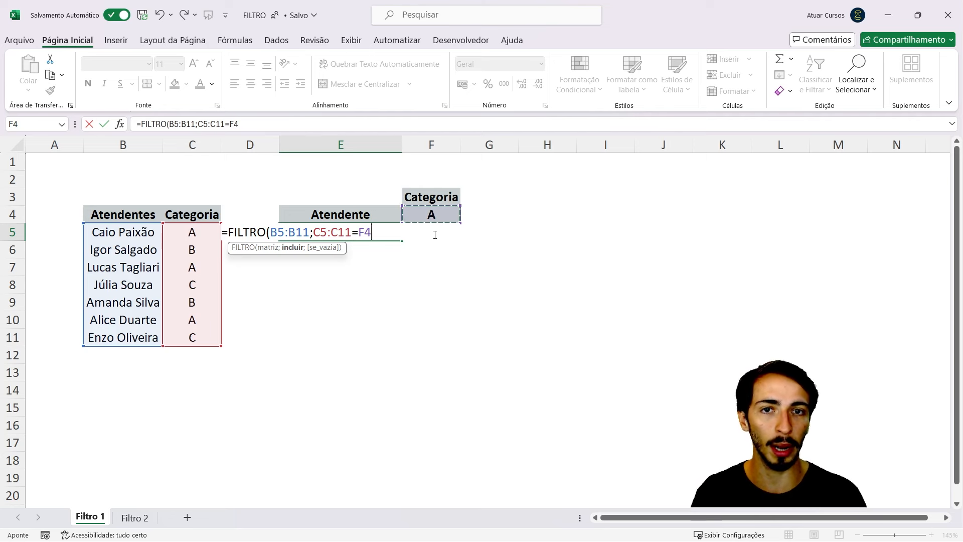
key(BackSpace)
key(BackSpace)
text(")
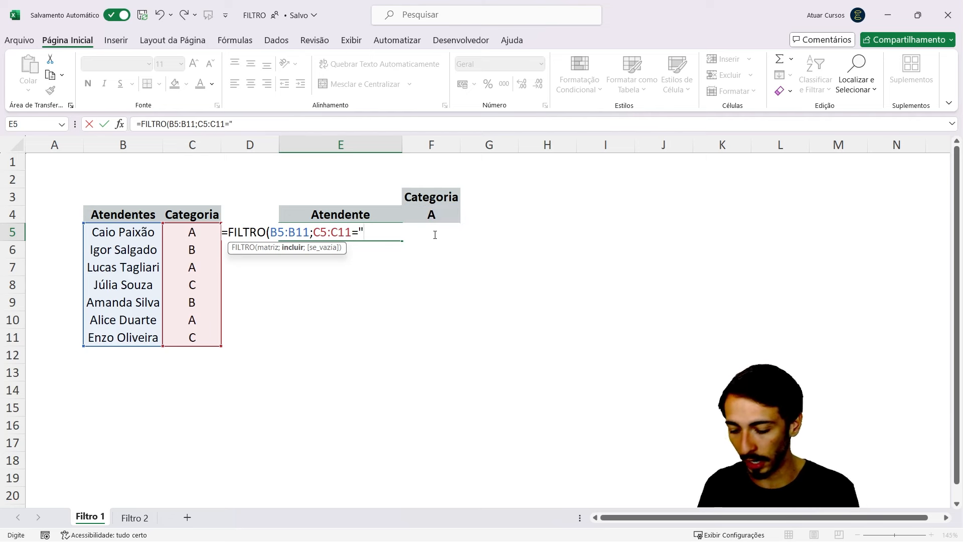
text(a")
key(BackSpace)
key(BackSpace)
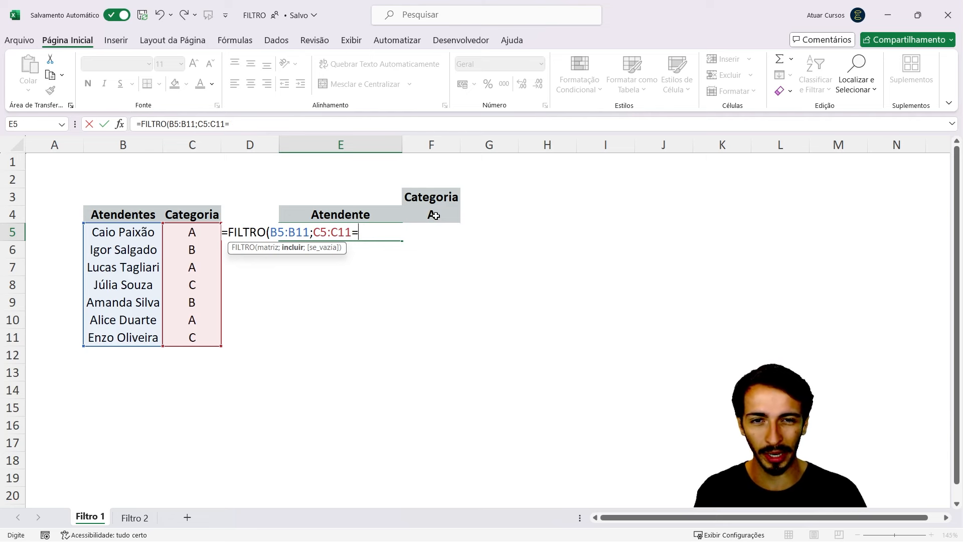
- Finish the include condition with the criterion cell F4 and enter the formula =FILTRO(B5:B11;C5:C11=F4)
click(435, 216)
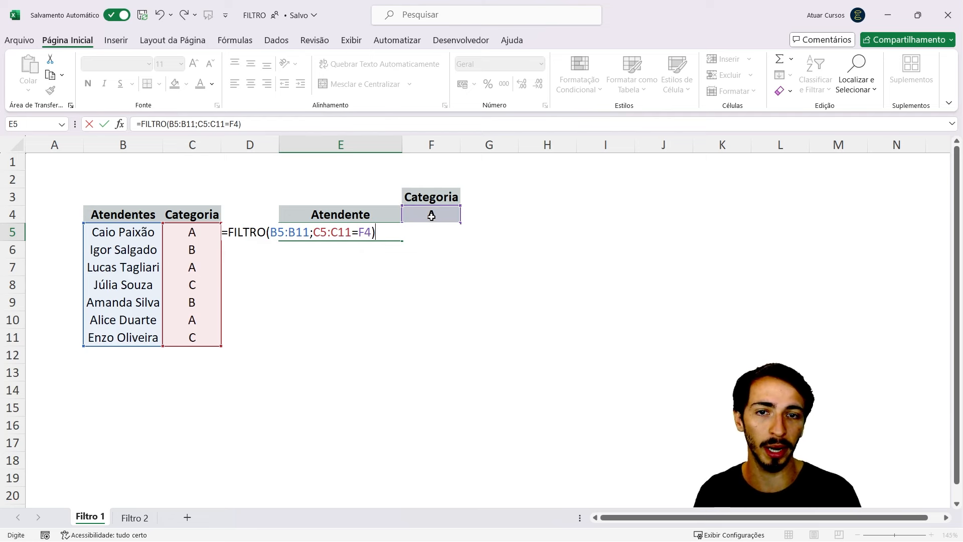
key(Return)
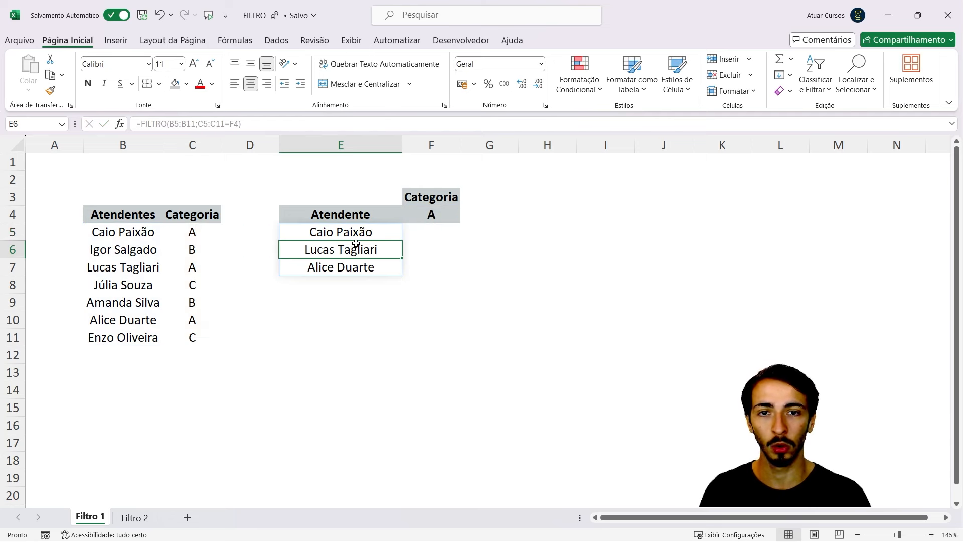
- Inspect the filtered attendants in E5:E7 and the formula behind each cell
drag(364, 234, 369, 271)
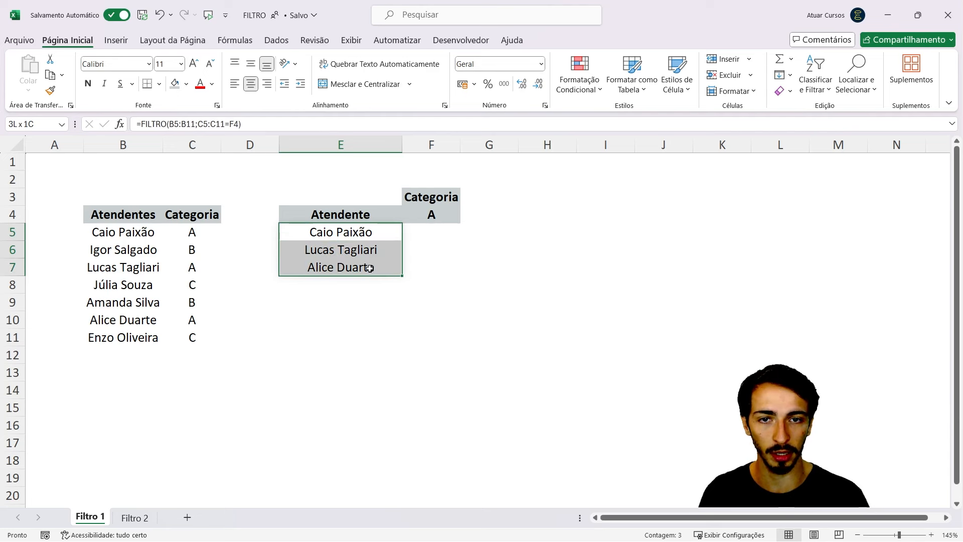
click(374, 236)
click(374, 246)
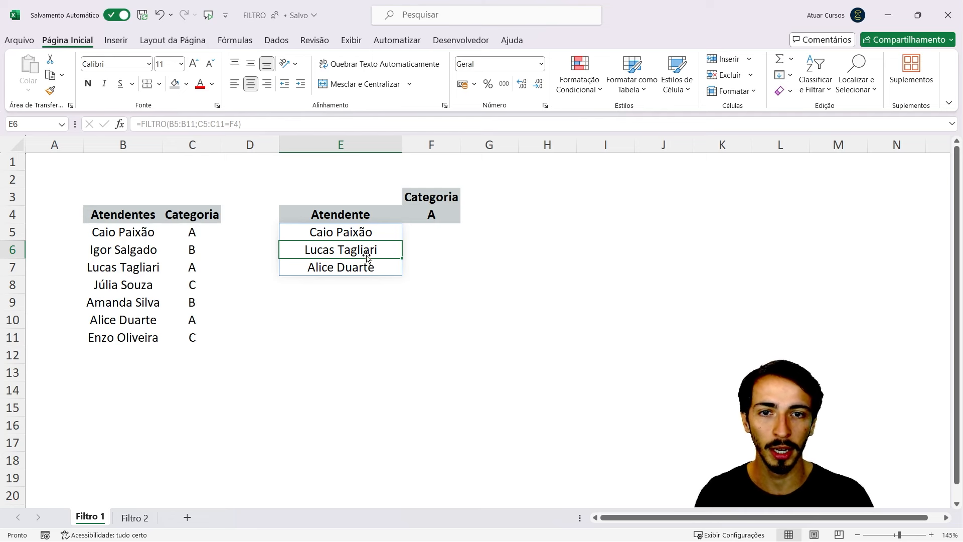
click(371, 268)
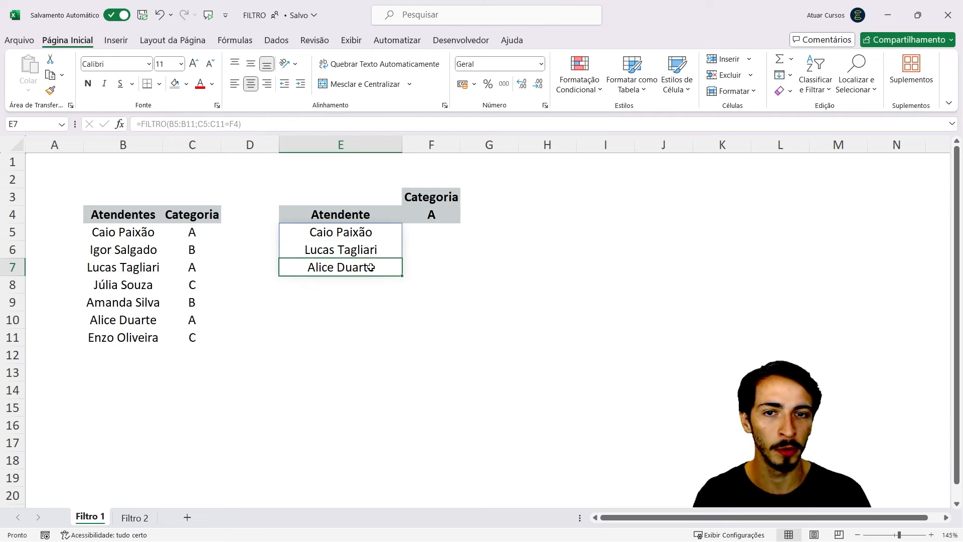
click(364, 251)
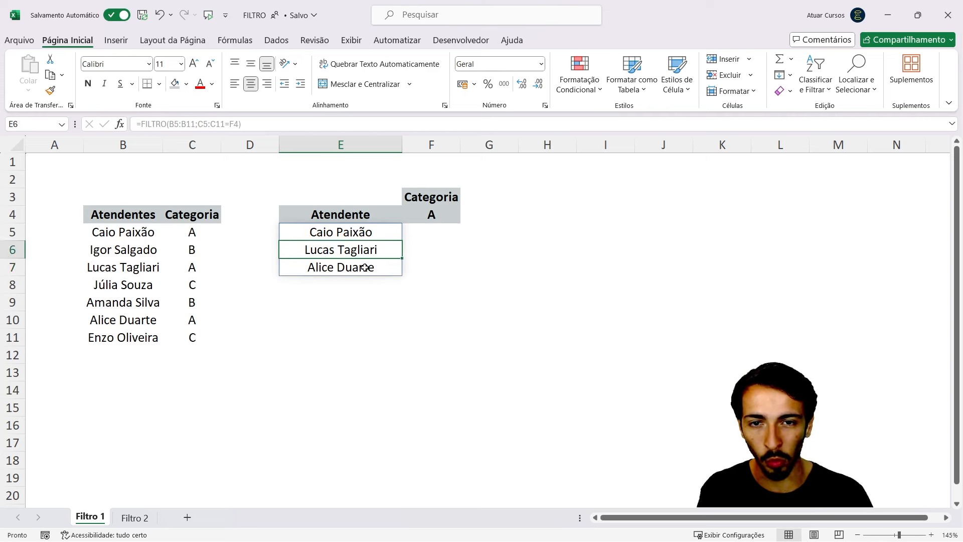
- Try to delete only the spilled FILTRO result in E7
click(364, 268)
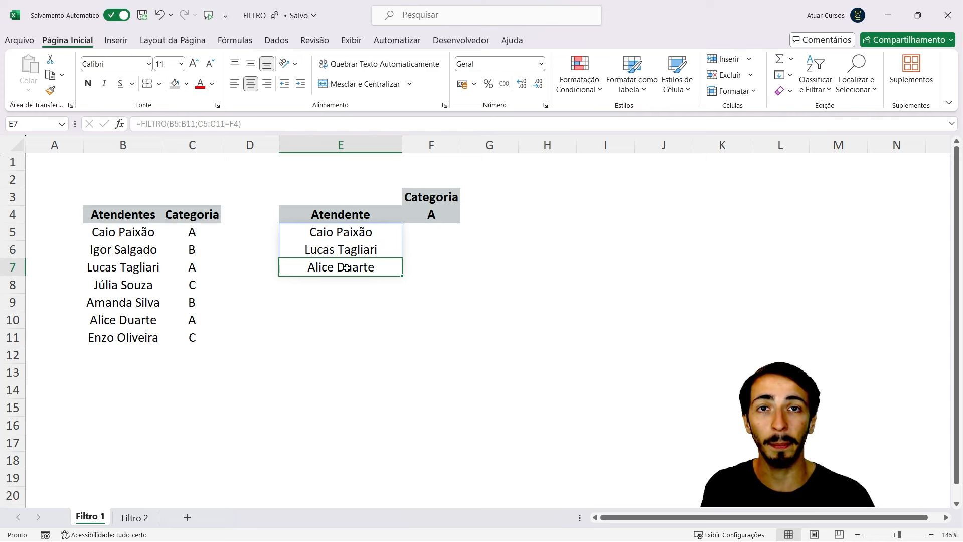
key(Delete)
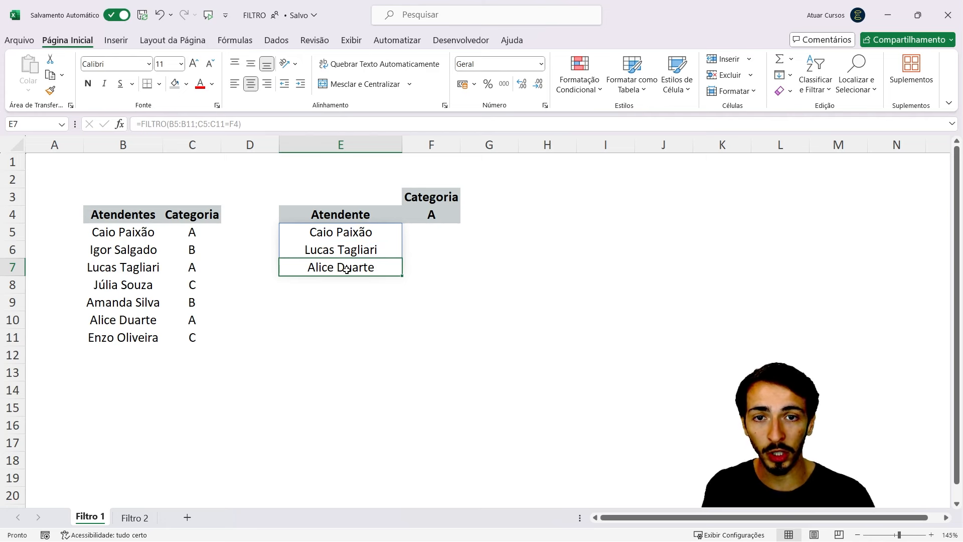
key(Delete)
key(Delete)
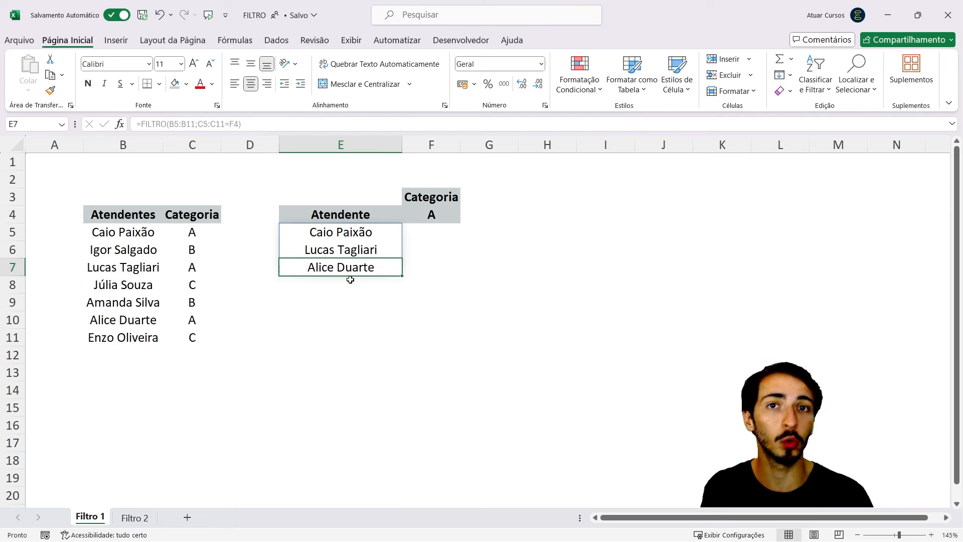
- Inspect the source FILTRO formula in E5 and compare it with the spilled cells E6 and E7
click(342, 228)
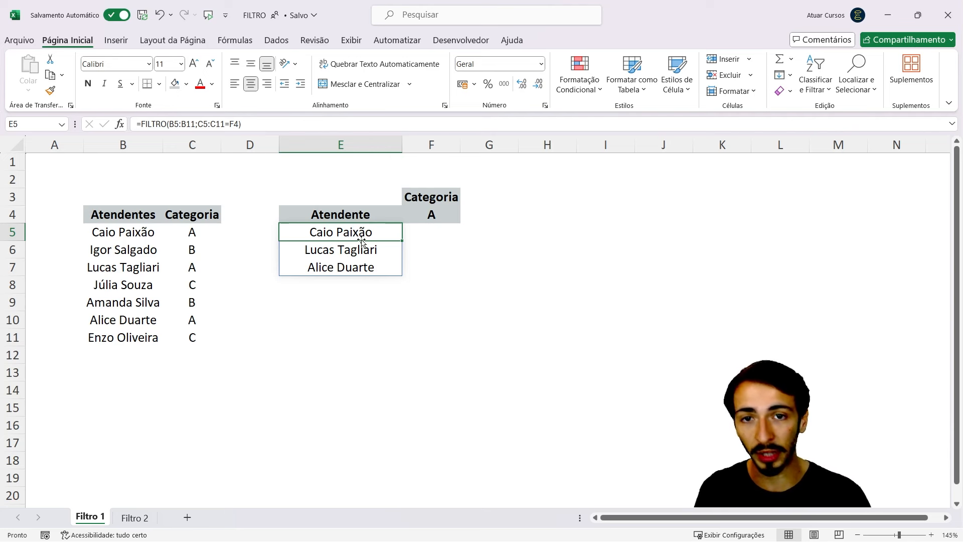
double_click(353, 236)
key(Escape)
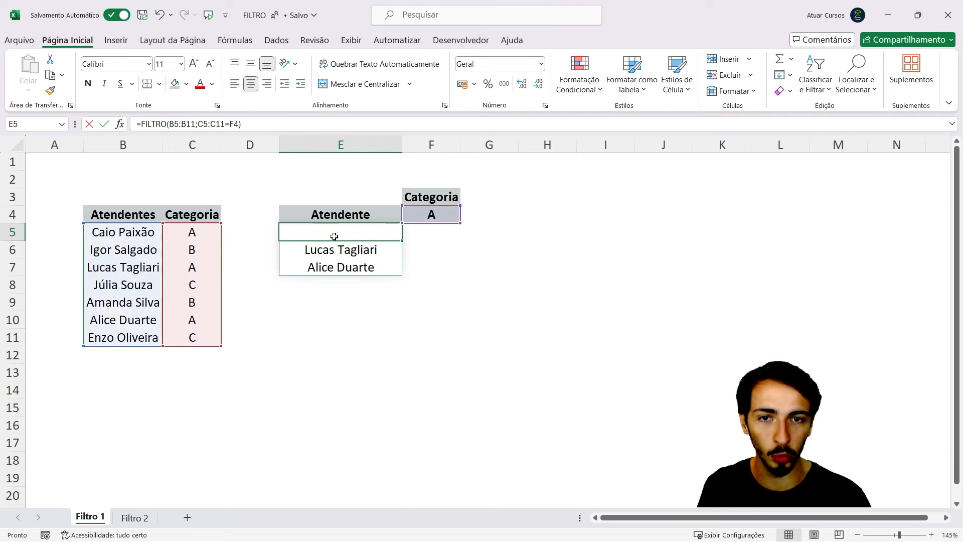
double_click(324, 235)
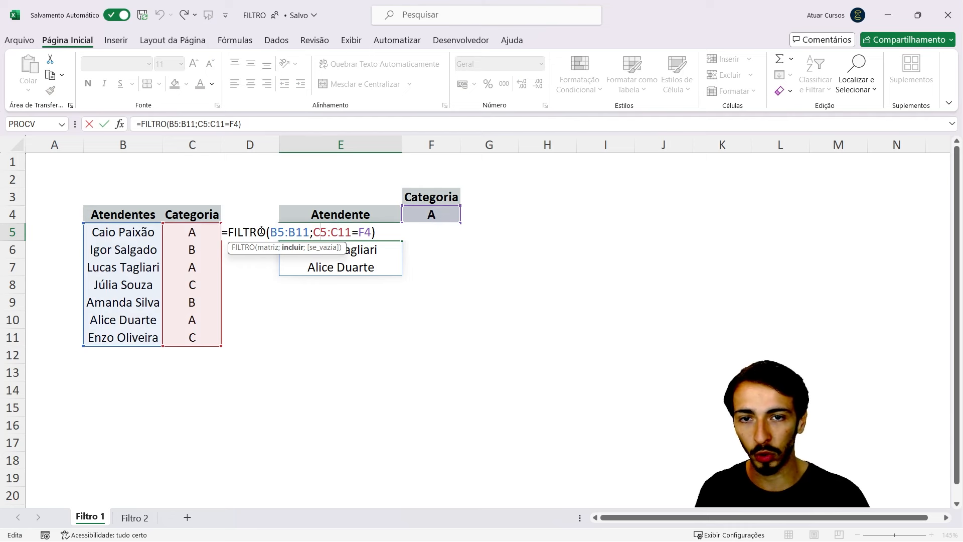
click(322, 249)
click(325, 266)
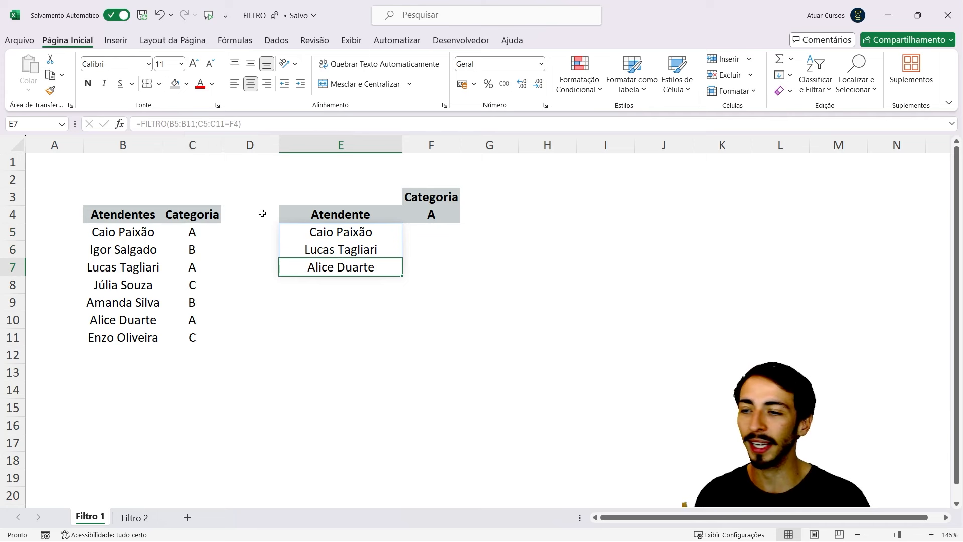
- Set the category in F4 to B and check the attendants listed from E5 down
click(441, 217)
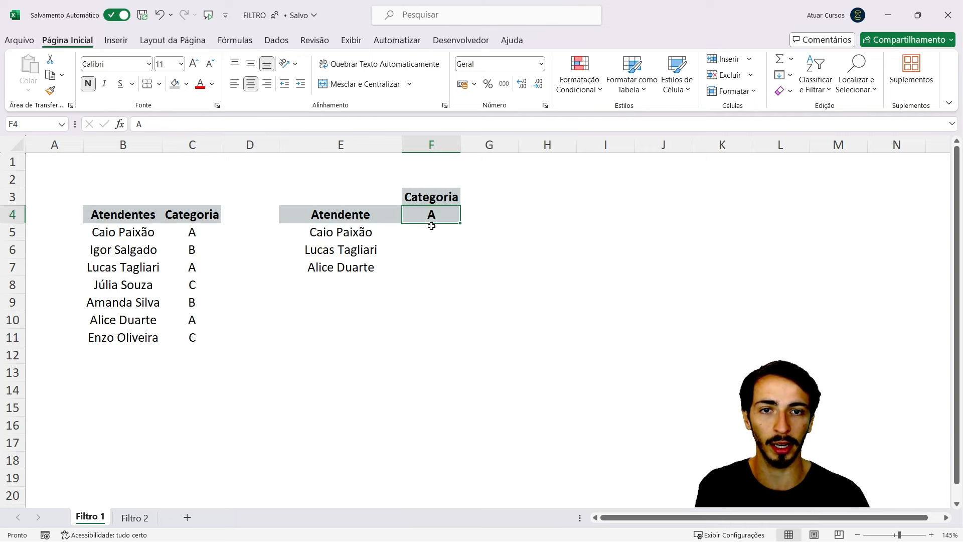
key(ctrl+z)
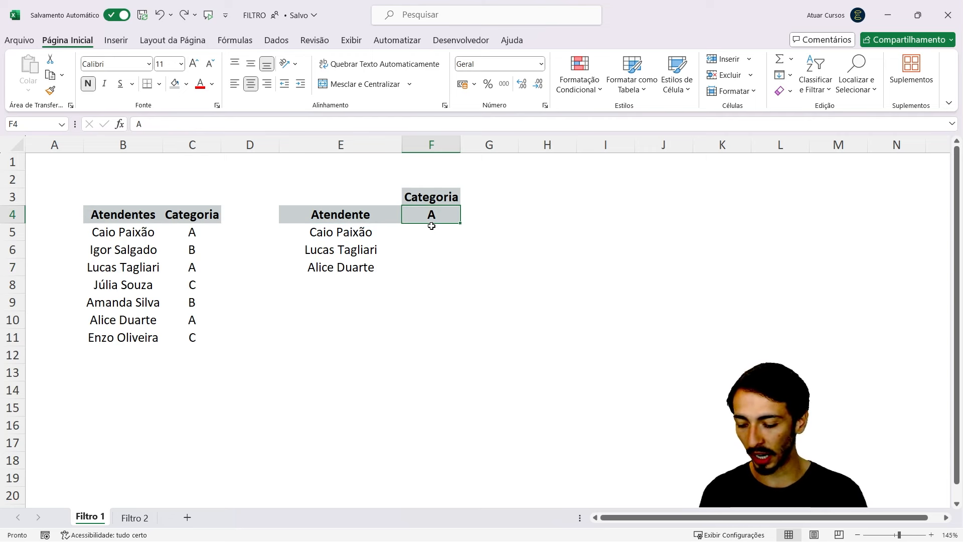
text(B)
key(Return)
key(Down)
key(Left)
key(Up)
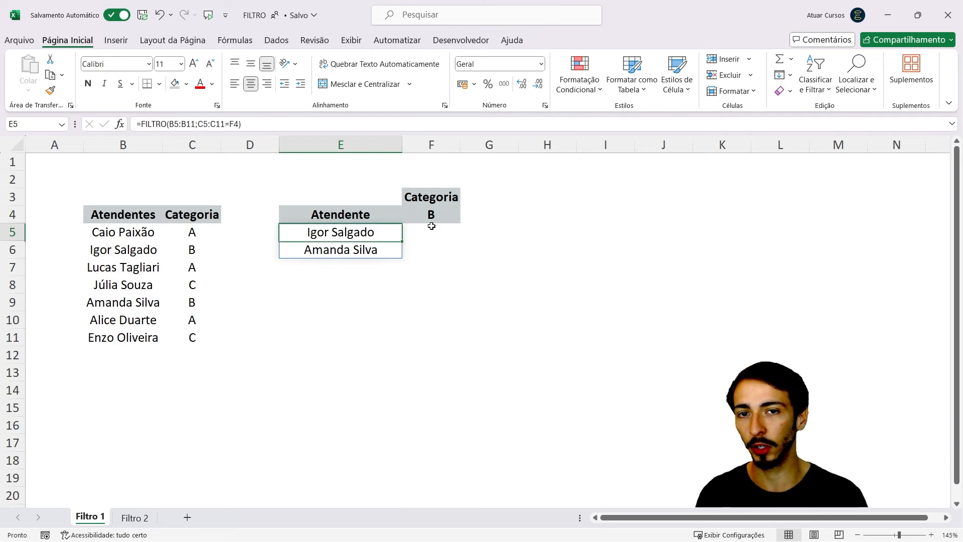
key(Down)
key(Up)
- Set the category in F4 to C and check the attendants listed from E5 down
key(Right)
key(Up)
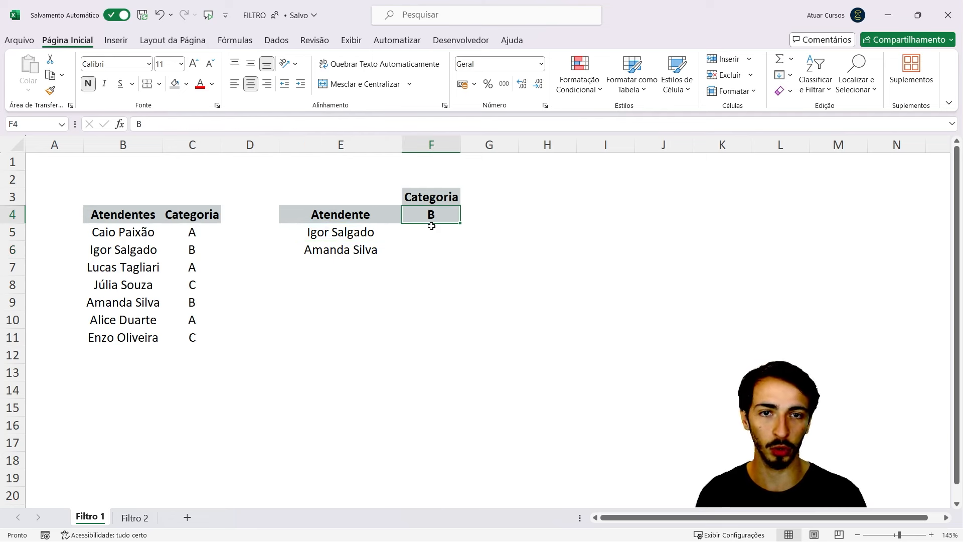
text(Categoria)
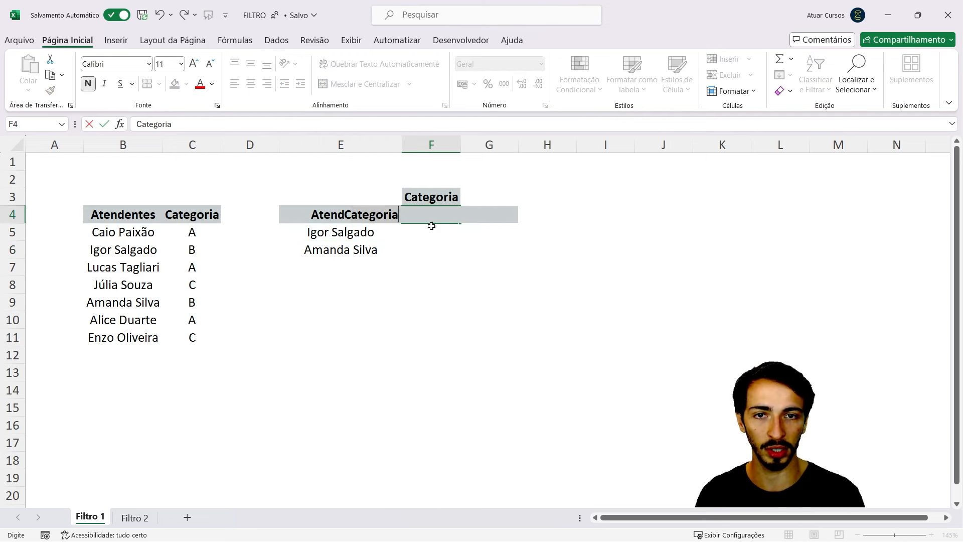
key(Delete)
key(Return)
key(Left)
key(Down)
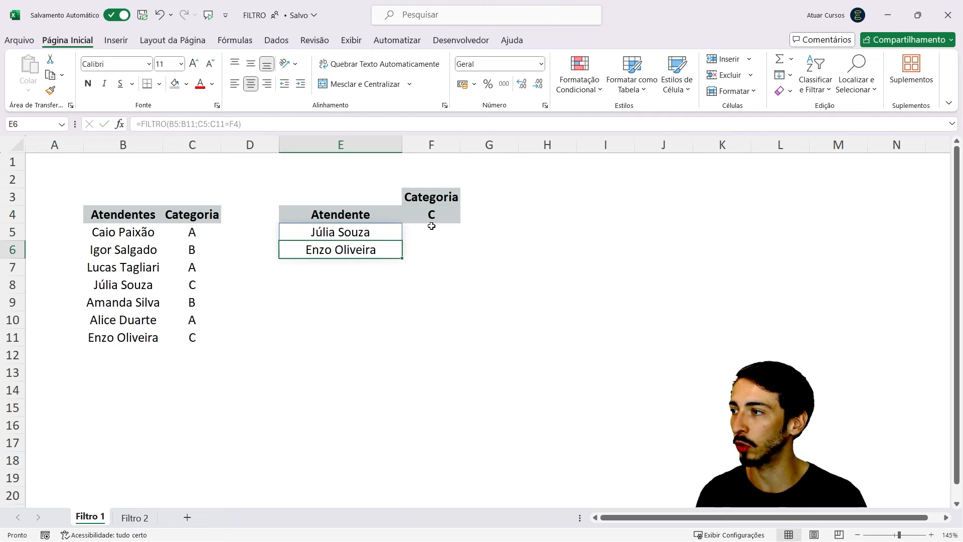
key(Up)
- Set the category in F4 to D and check E5 against the source ranges B5:B11 and C5:C11
key(Right)
key(Up)
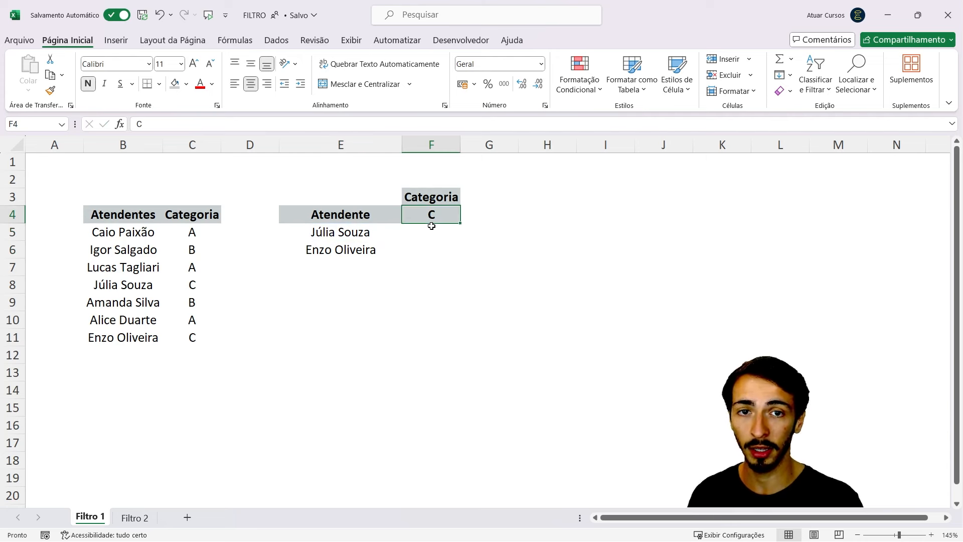
text(D)
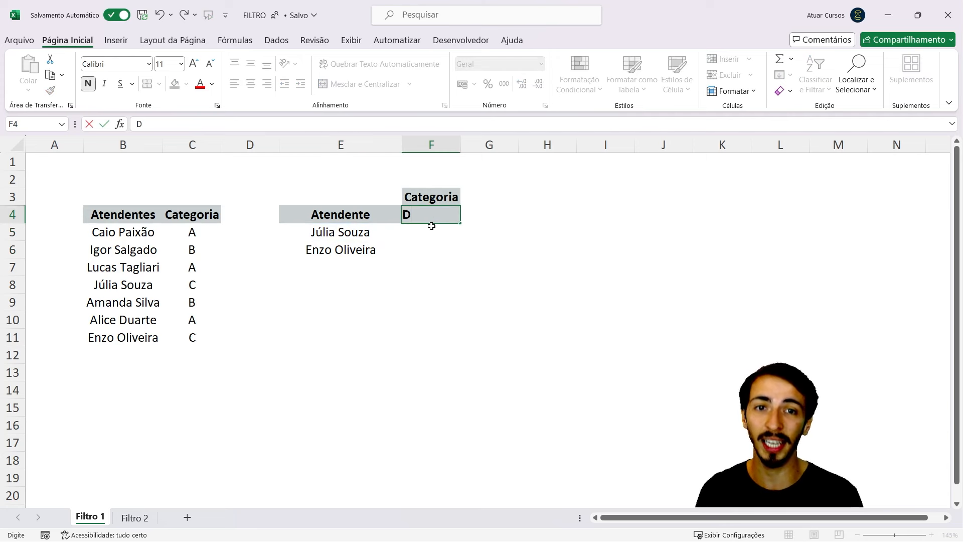
key(Return)
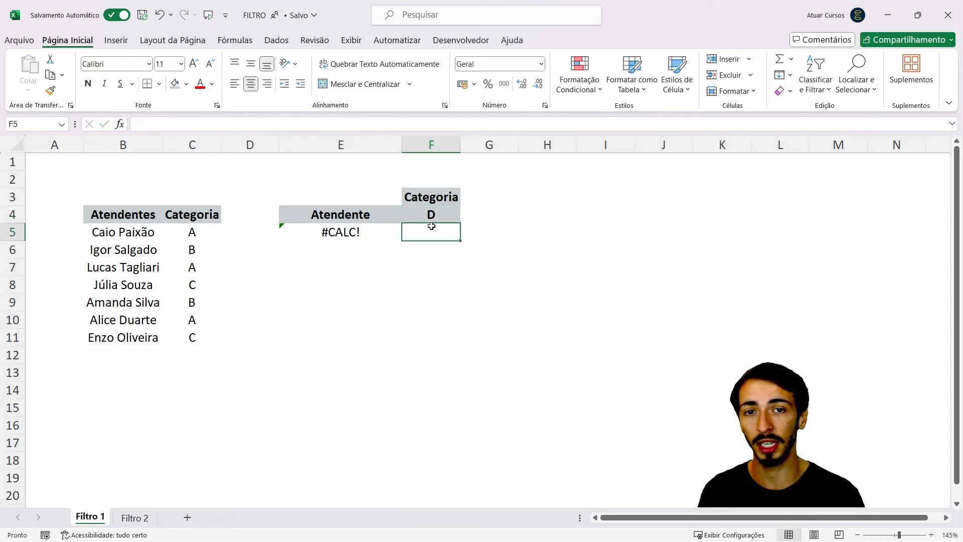
key(Left)
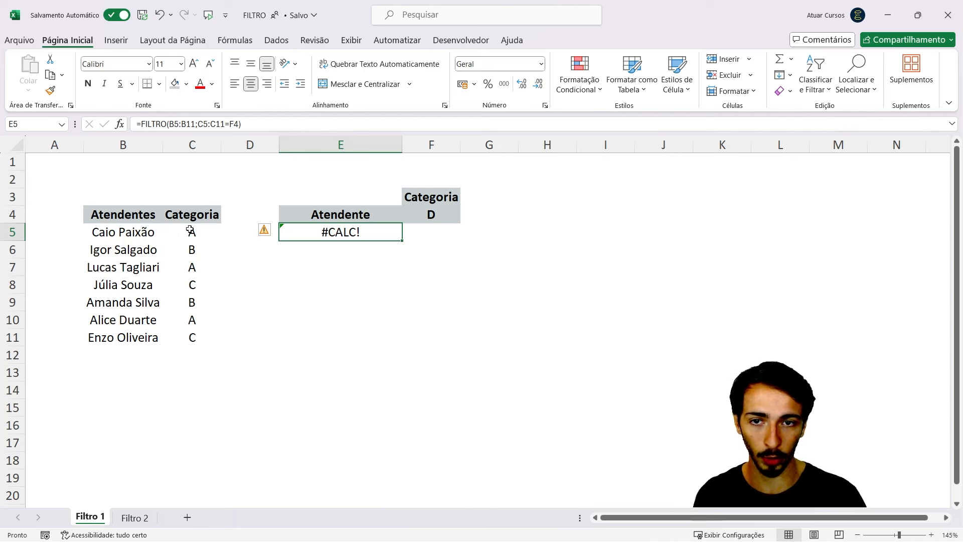
drag(189, 230, 193, 337)
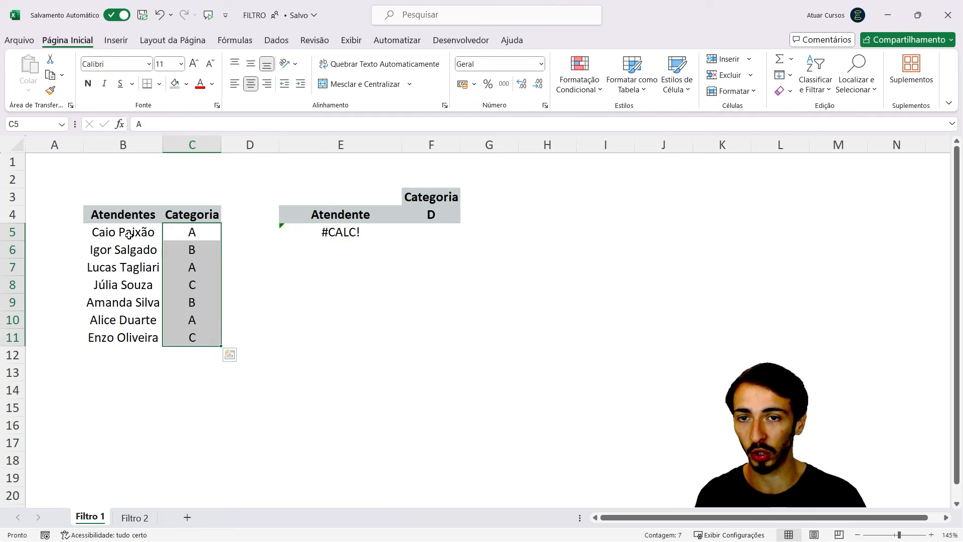
drag(130, 235, 148, 338)
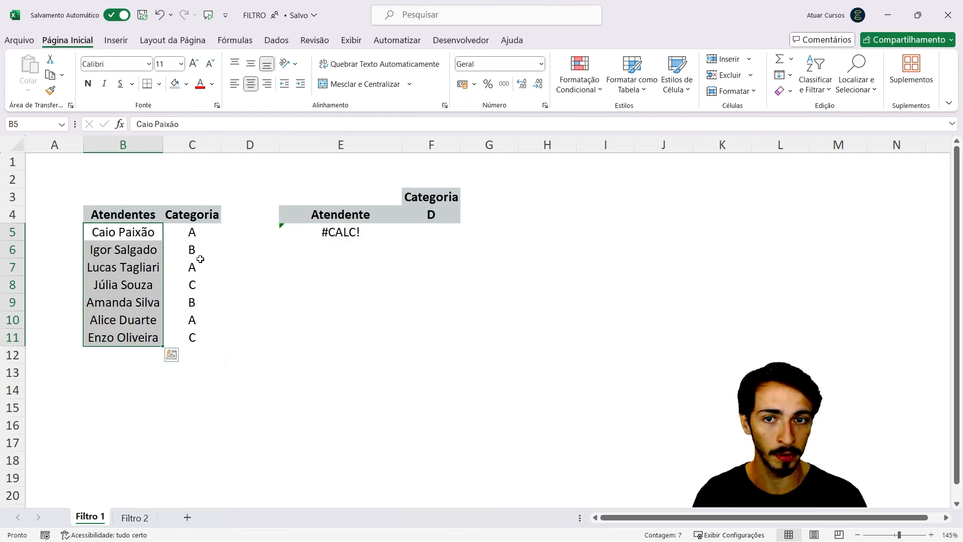
drag(194, 227, 194, 339)
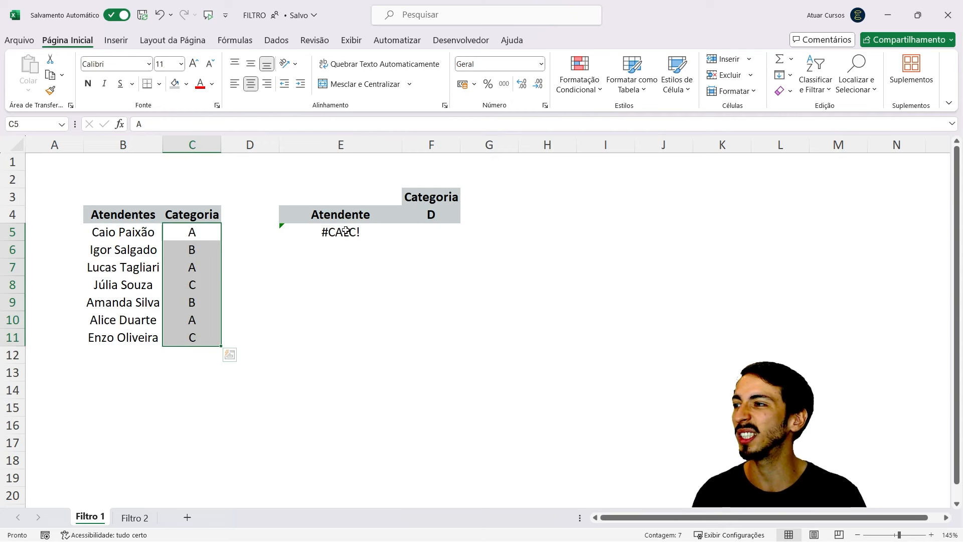
- Start the optional se_vazia argument after the condition C5:C11=F4 in E5's FILTRO formula
click(350, 233)
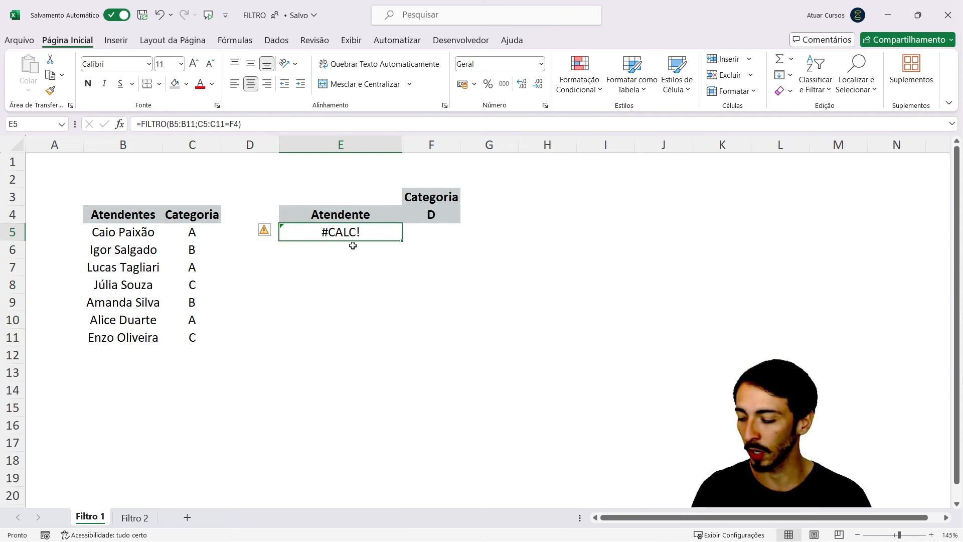
key(F2)
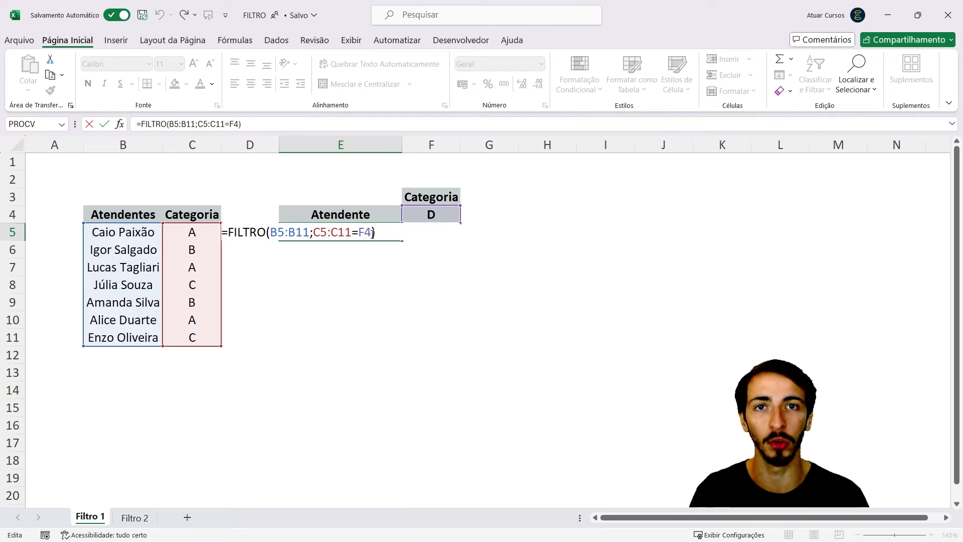
click(373, 234)
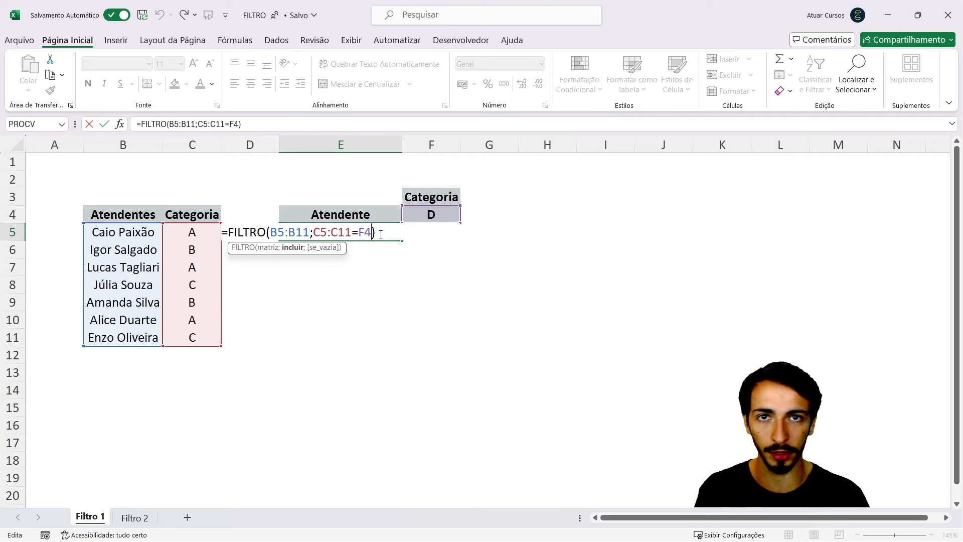
text(;)
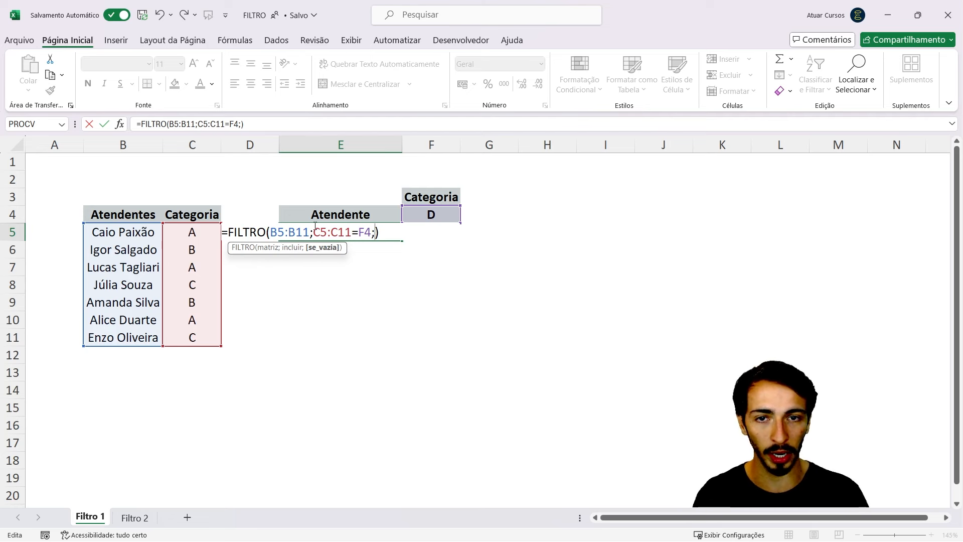
drag(314, 231, 373, 238)
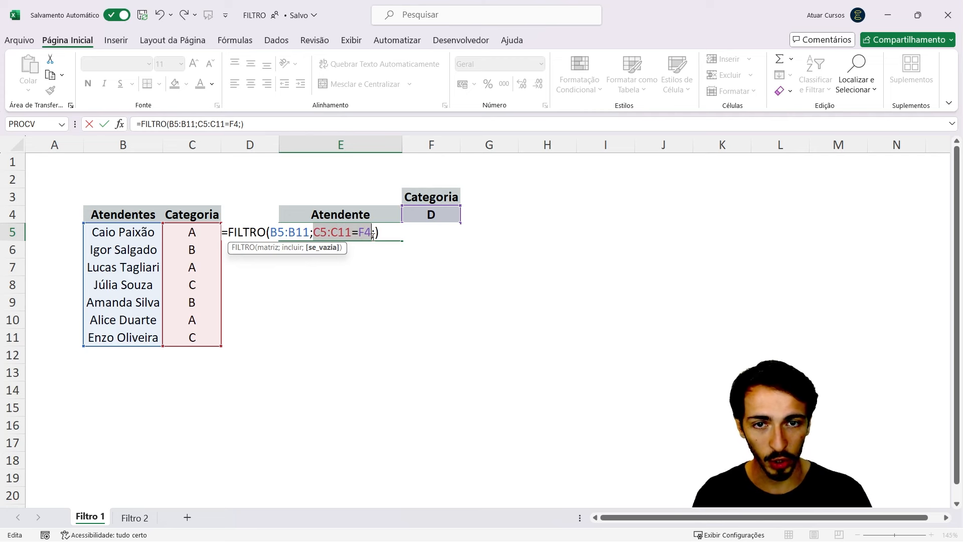
click(313, 232)
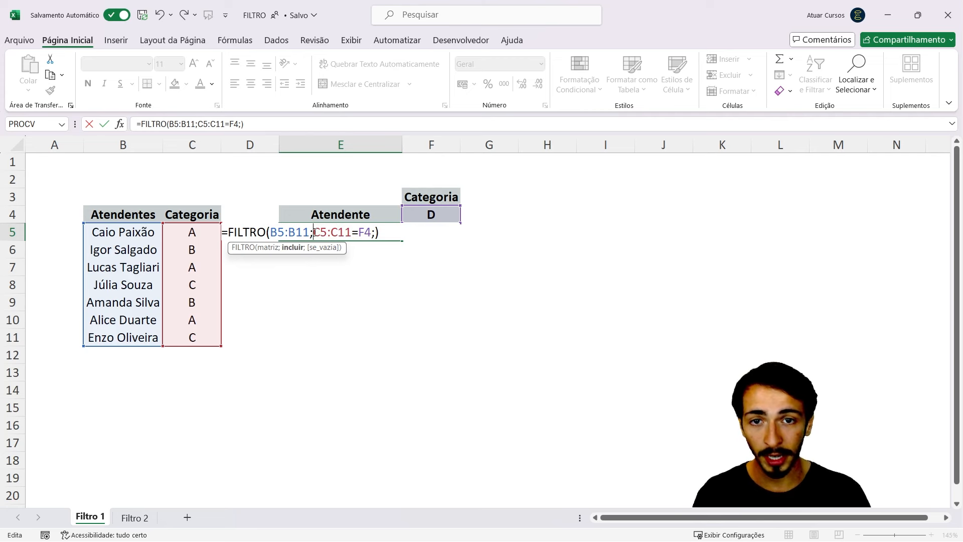
drag(314, 232, 372, 232)
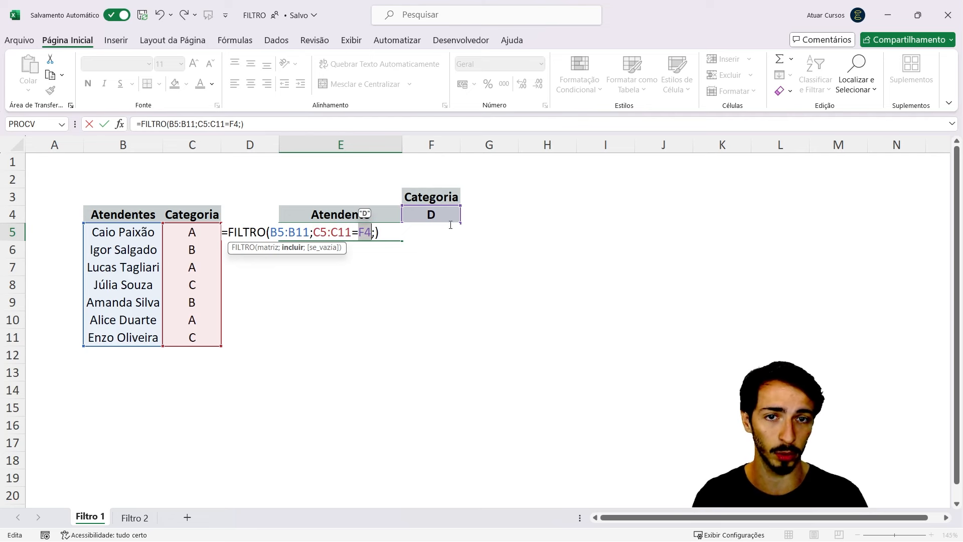
- Set the se_vazia argument to "Categoria não existente" and enter the formula in E5
click(376, 232)
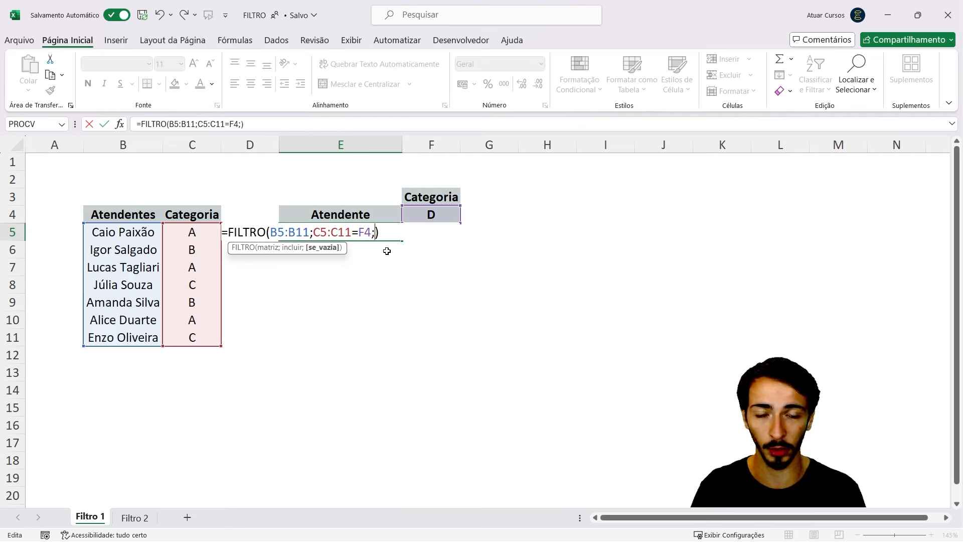
text("cATE)
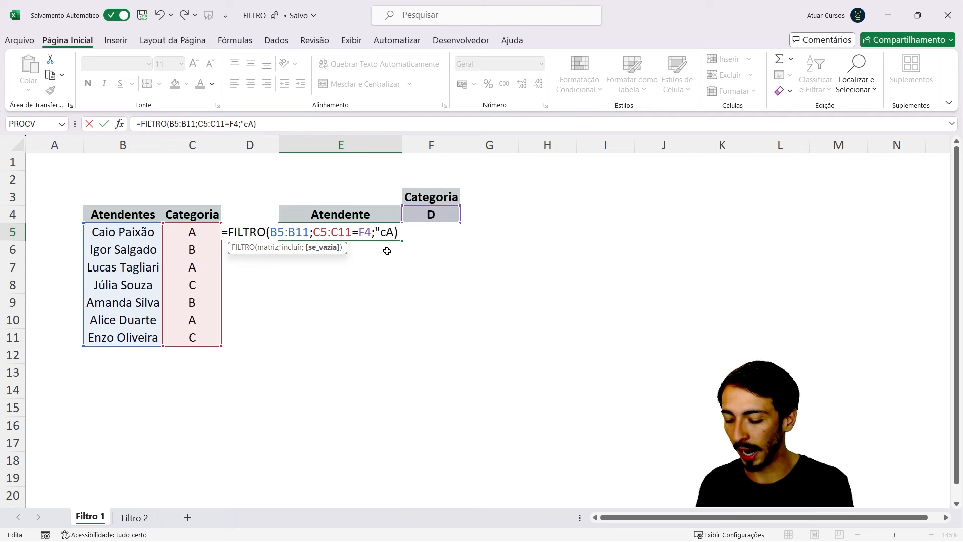
text(GORIA n)
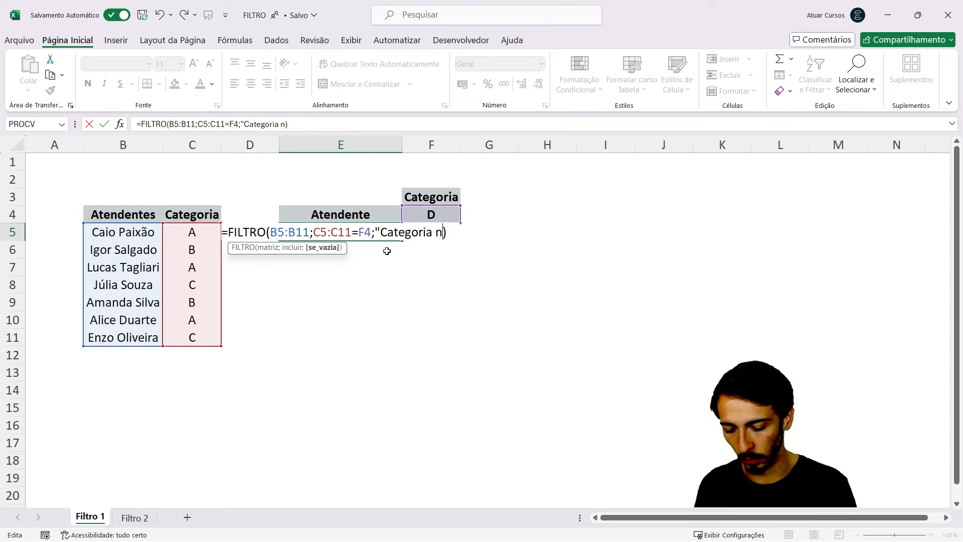
text(ão existente")
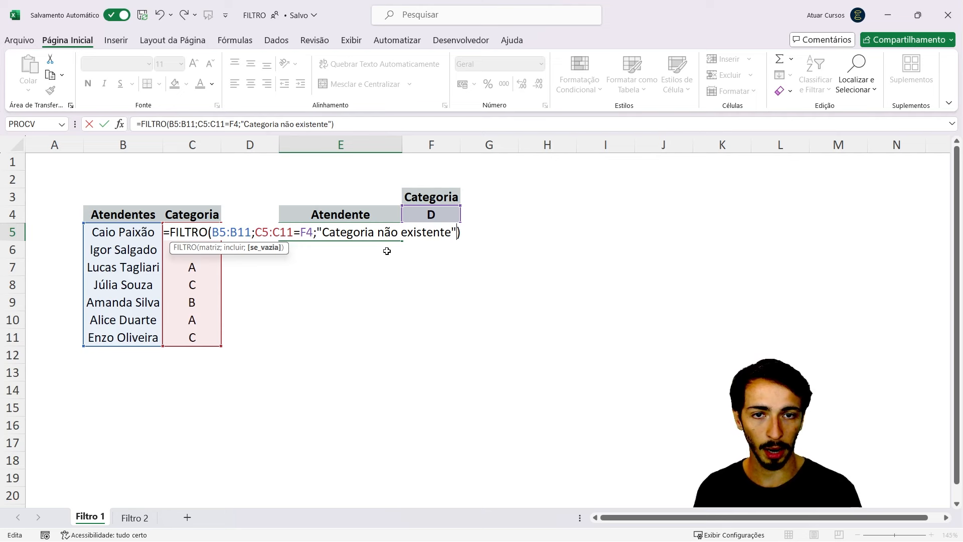
key(Return)
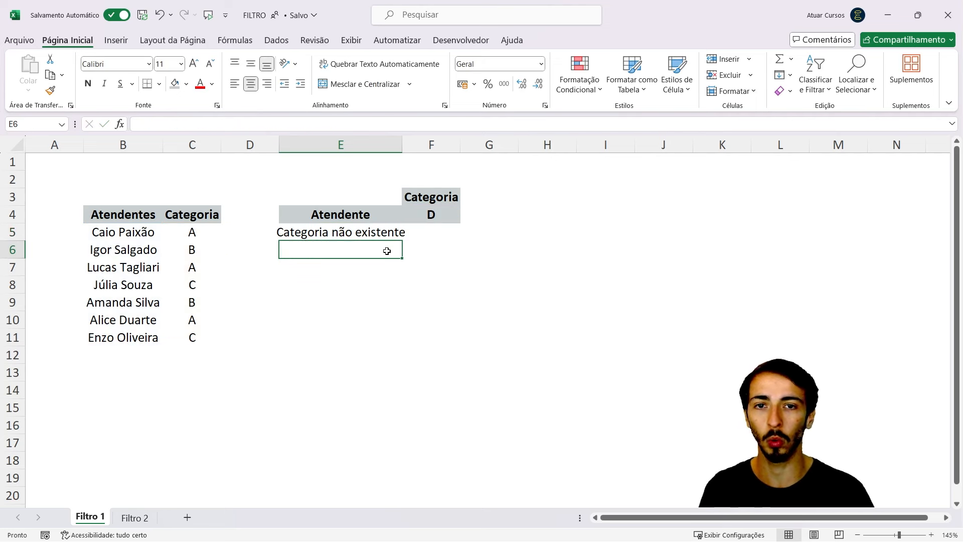
- Test the formula's fallback text by setting the category in F4 to E
click(359, 221)
click(426, 216)
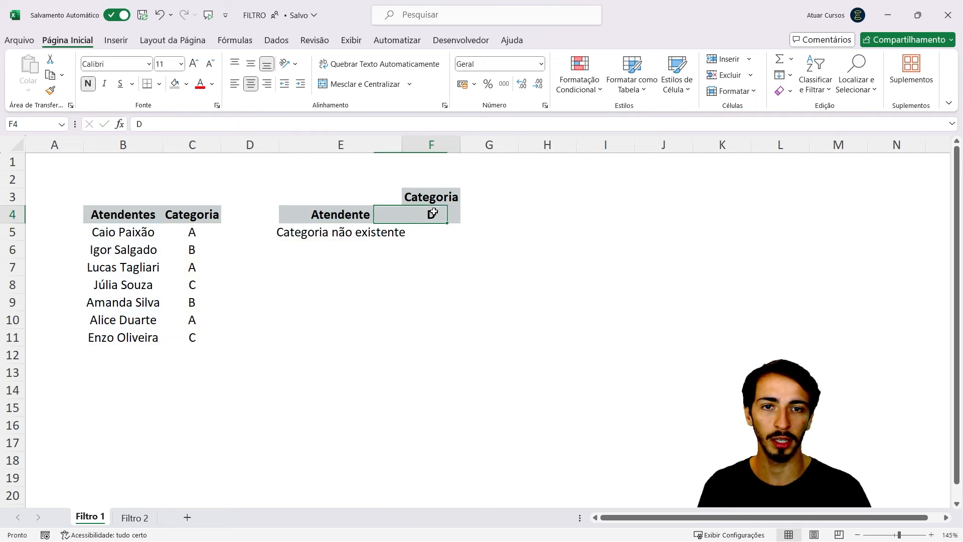
text(E)
key(Return)
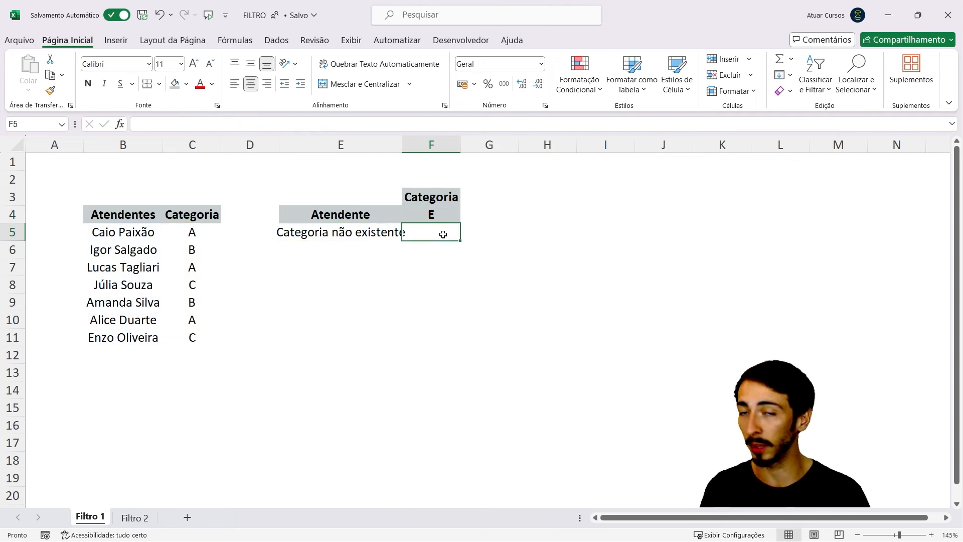
- Set the category in F4 to A
key(Up)
text(A)
key(Return)
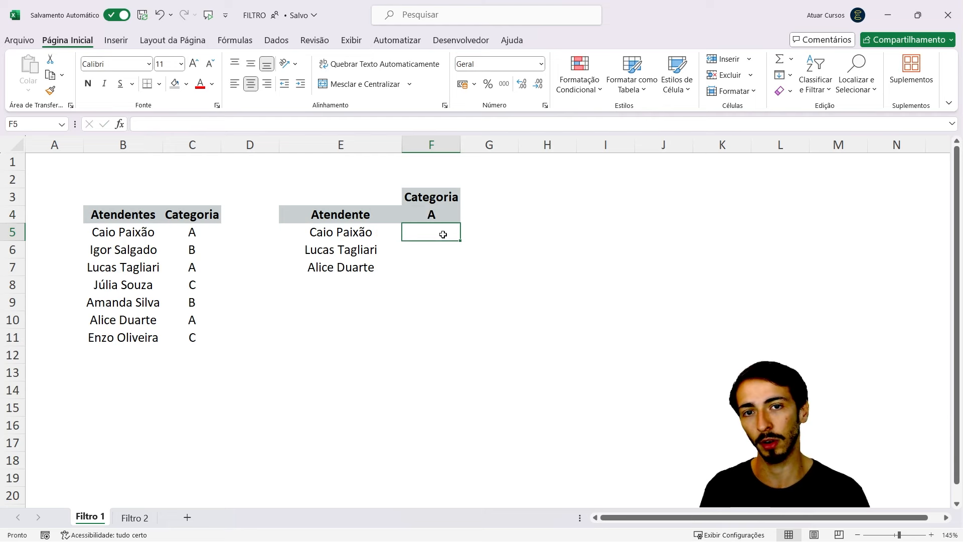
- Test the fallback text again by setting the category in F4 to F
key(Up)
text(F)
key(Return)
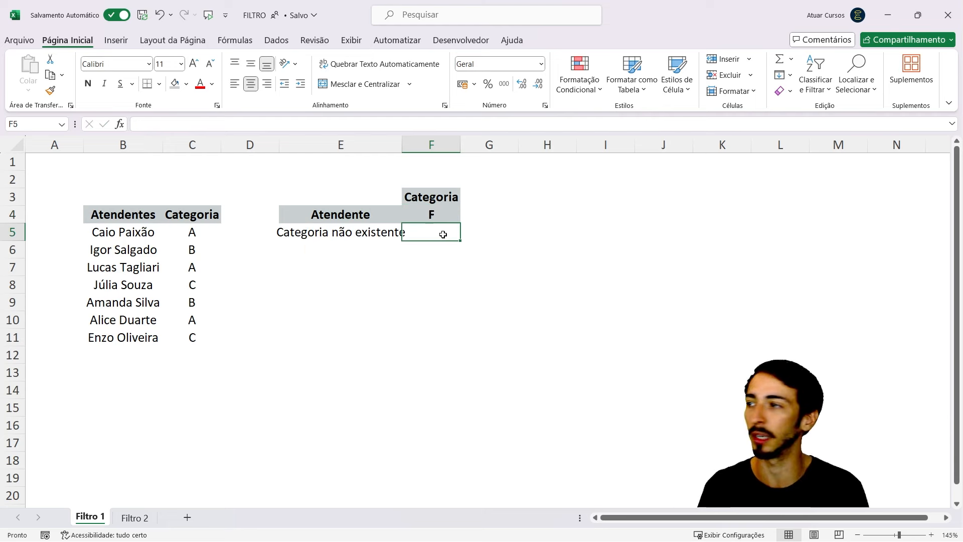
- Change the category of the third attendant, in C7, to F
key(Left)
key(Left)
key(Left)
key(Down)
key(Down)
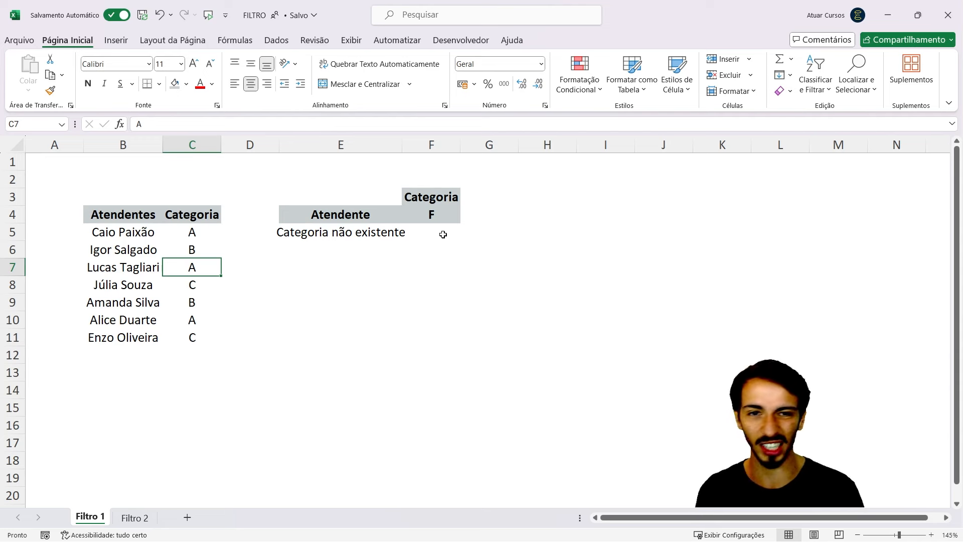
text(F)
key(Return)
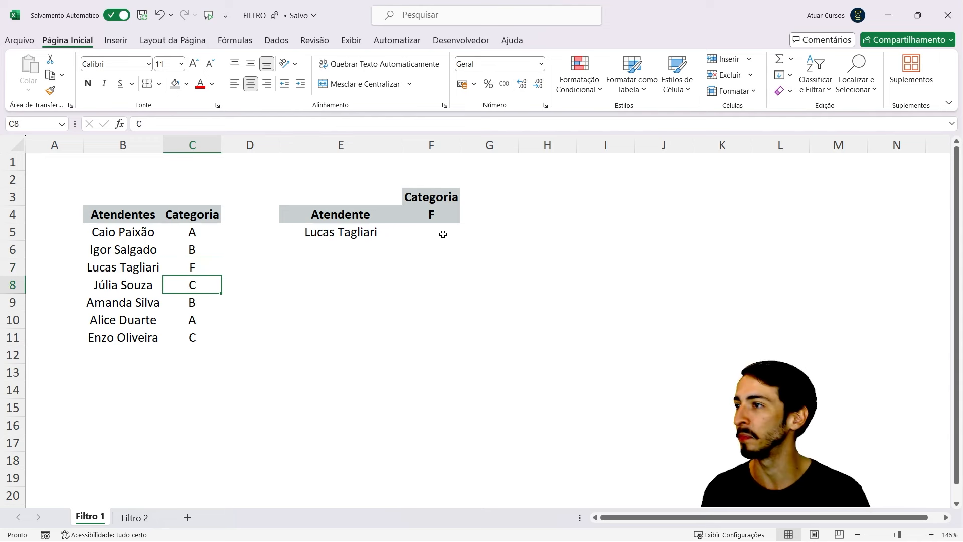
- Change the category of the fourth attendant, in C8, to F as well
key(Right)
key(Right)
key(Up)
key(Up)
key(Up)
key(Left)
key(Left)
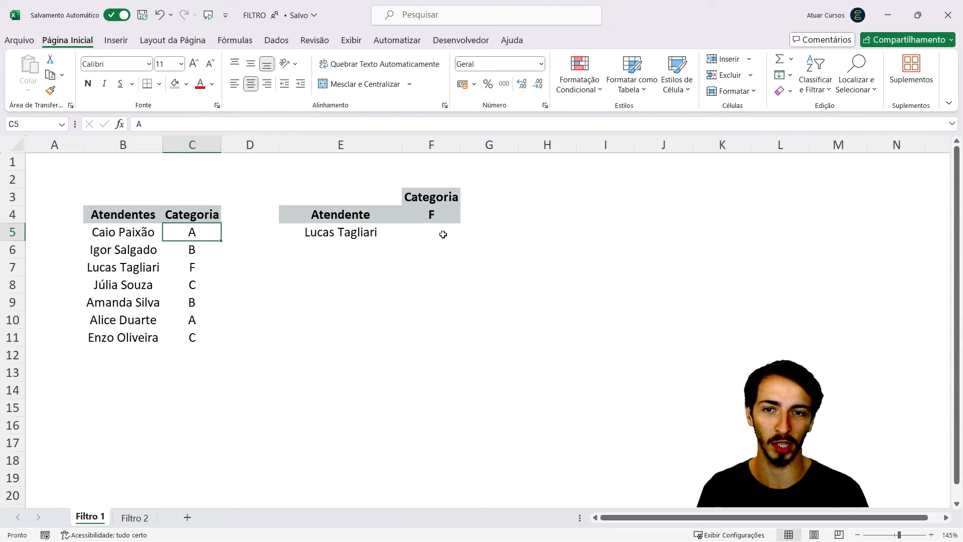
key(Down)
key(Down)
key(Down)
text(F)
key(Return)
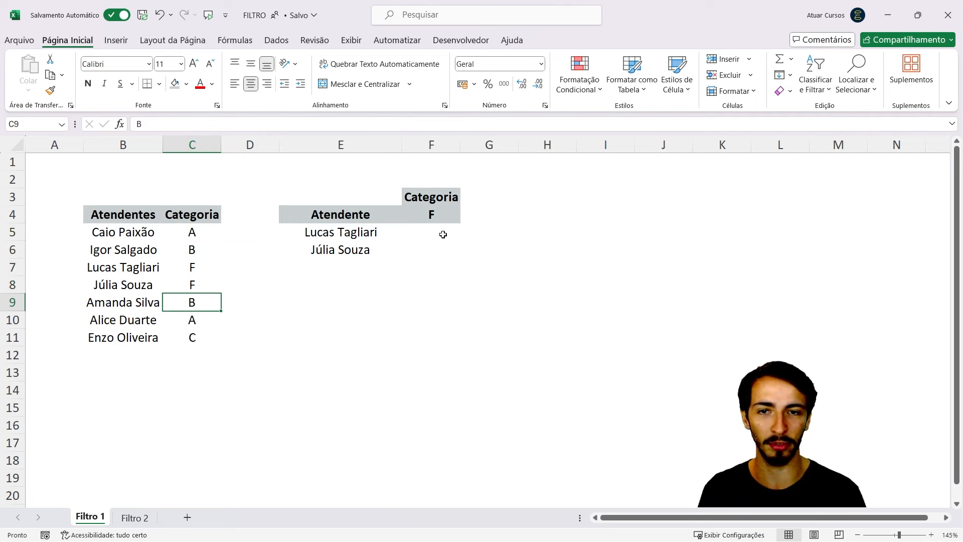
- Check the FILTRO formula in E5 and the attendants it returns for the category in F4
key(Up)
key(Right)
key(Right)
key(Up)
key(Up)
key(Up)
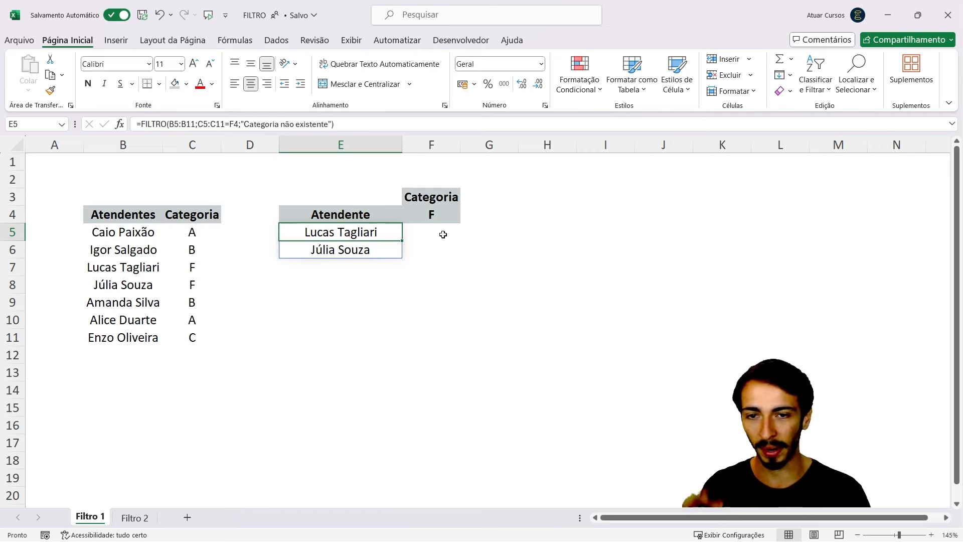
- Open the Filtro 2 sheet and look through the Area_Empresa column of the project table
key(ctrl+Page_Down)
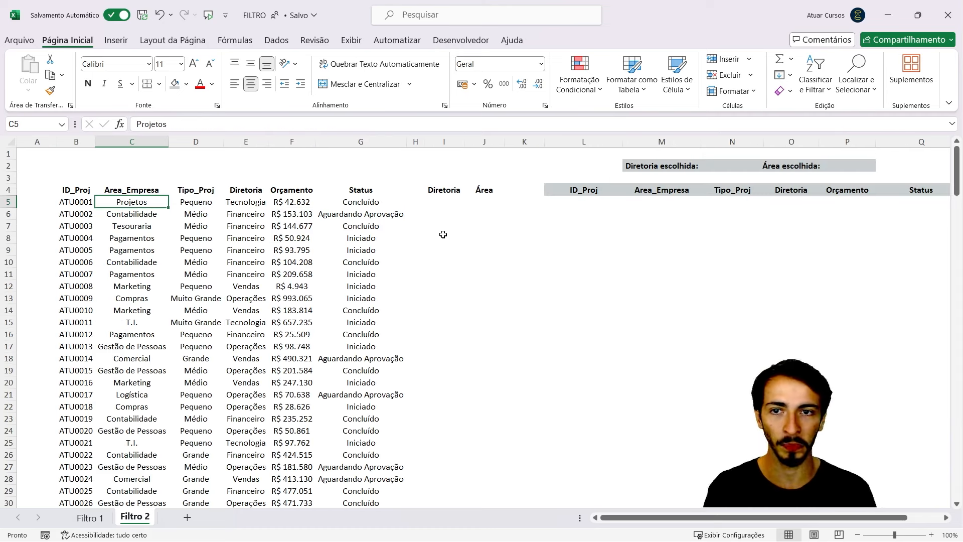
key(Down)
key(Down)
key(Down)
key(Down)
key(Down)
key(Down)
key(Down)
key(Down)
key(Down)
key(Down)
key(Down)
key(Down)
key(Down)
key(Down)
key(Down)
key(Down)
key(Down)
key(Down)
key(Down)
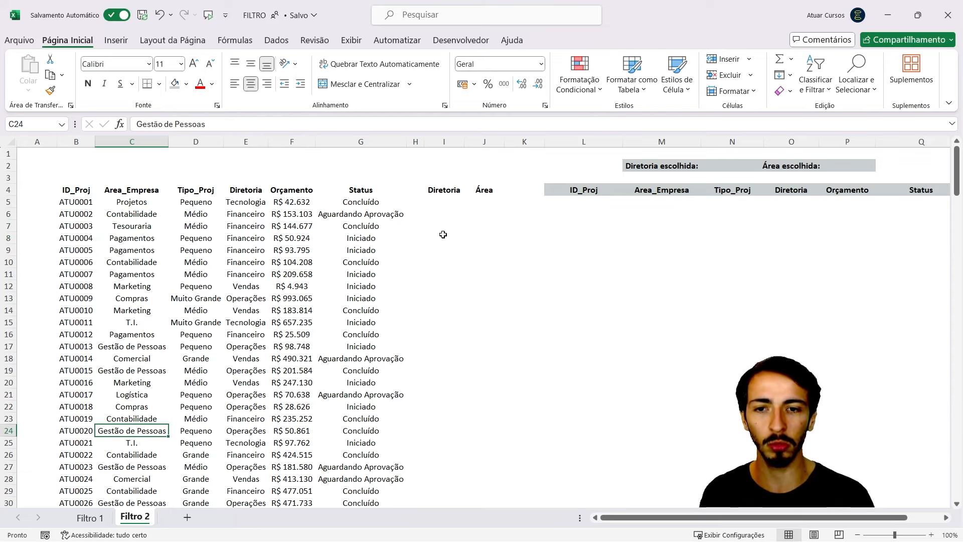
- Return to the Filtro 1 sheet and review the attendants table B5:C11 and the FILTRO formula in E5
key(ctrl+Page_Up)
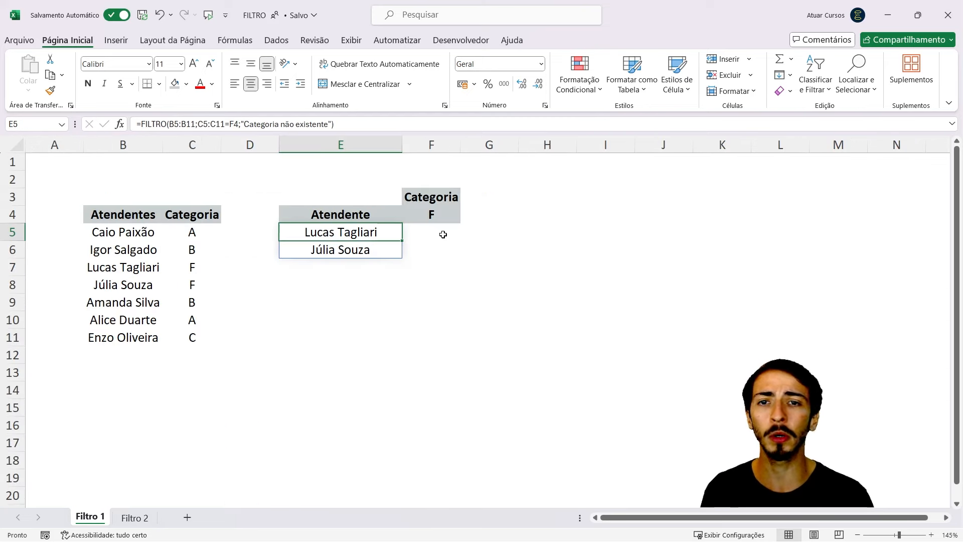
key(Left)
key(Left)
key(Left)
key(shift+Down)
key(shift+Down)
key(shift+Down)
key(shift+Down)
key(shift+Down)
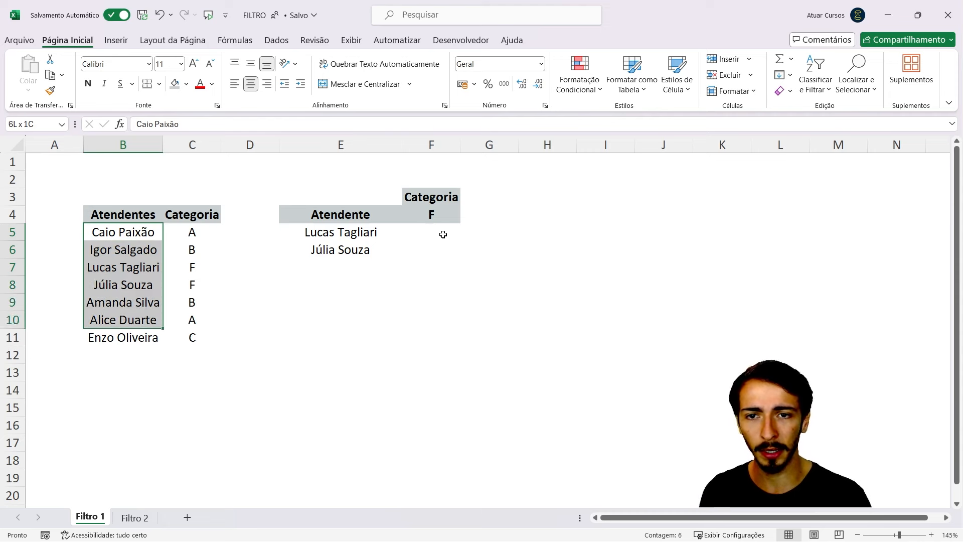
key(shift+Down)
key(shift+Right)
key(Right)
key(Right)
key(Right)
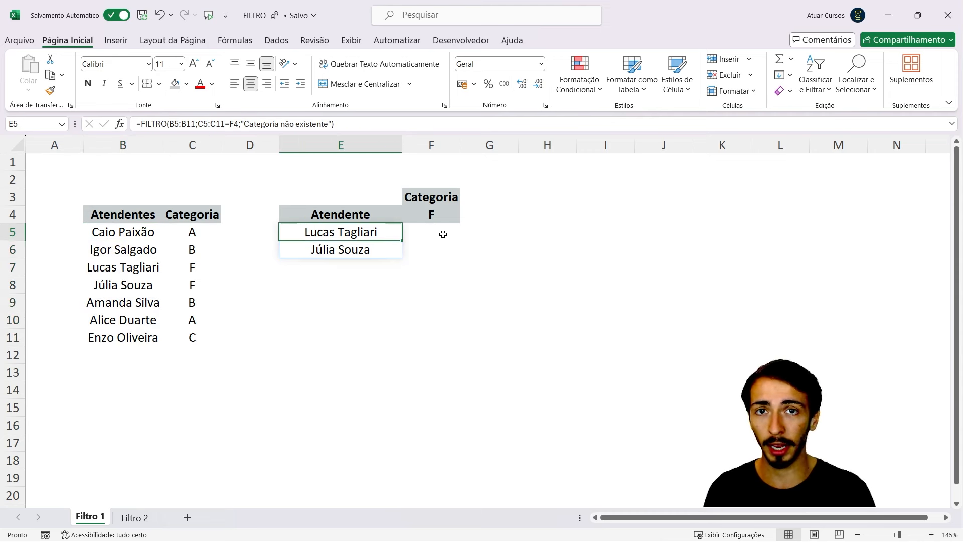
- Go back to the Filtro 2 sheet and scan the project records down to row 38
key(ctrl+Page_Down)
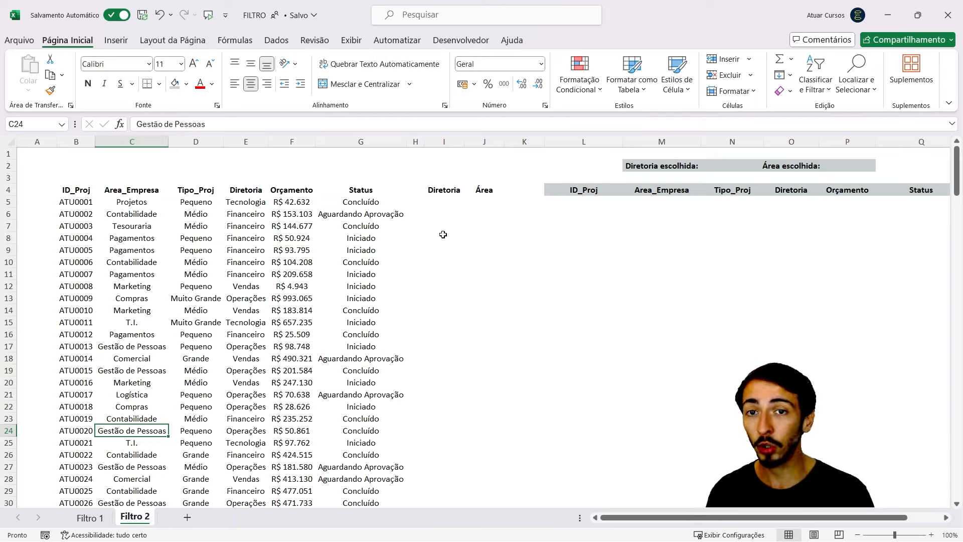
key(Up)
key(Up)
key(Up)
key(Up)
key(Up)
key(Up)
key(Up)
key(Up)
key(Up)
key(Up)
key(Up)
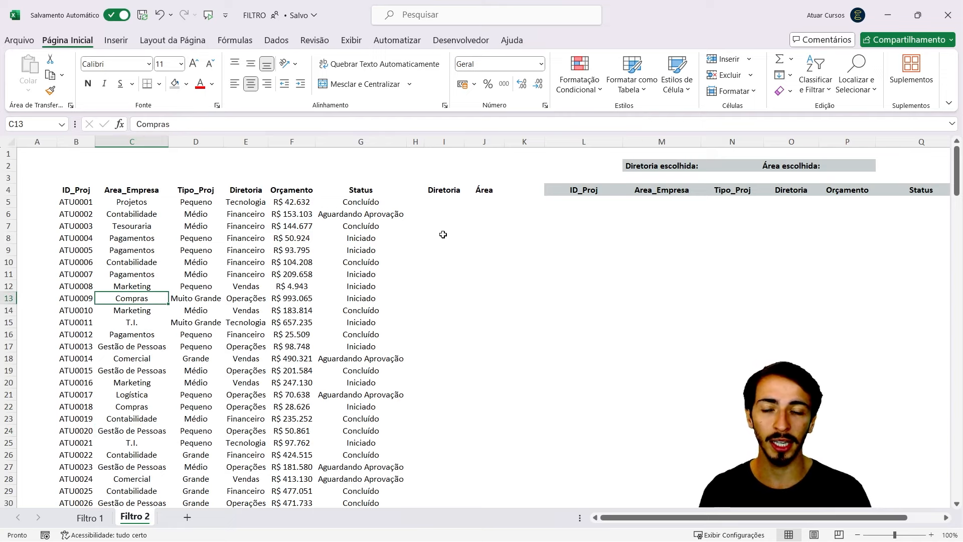
key(Down)
key(Down)
key(Down)
key(Down)
key(Down)
key(Down)
key(Down)
key(Down)
key(Down)
key(Down)
key(Down)
key(Down)
key(Down)
key(Down)
key(Down)
key(Down)
key(Down)
key(Down)
key(Down)
key(Down)
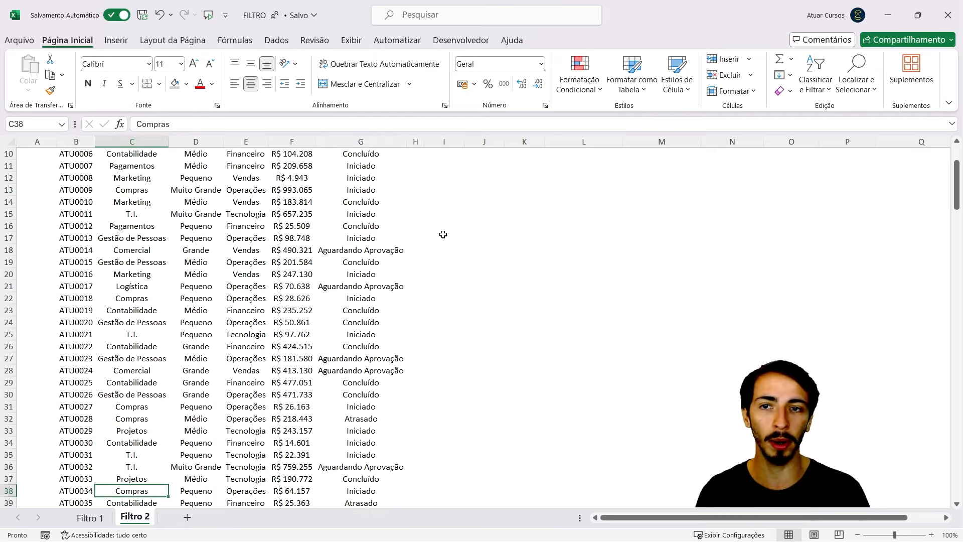
- Examine the project table's column headers in row 4, from ID_Proj to Status
key(Up)
key(Up)
key(Up)
key(Up)
key(Left)
key(Up)
key(ctrl+Up)
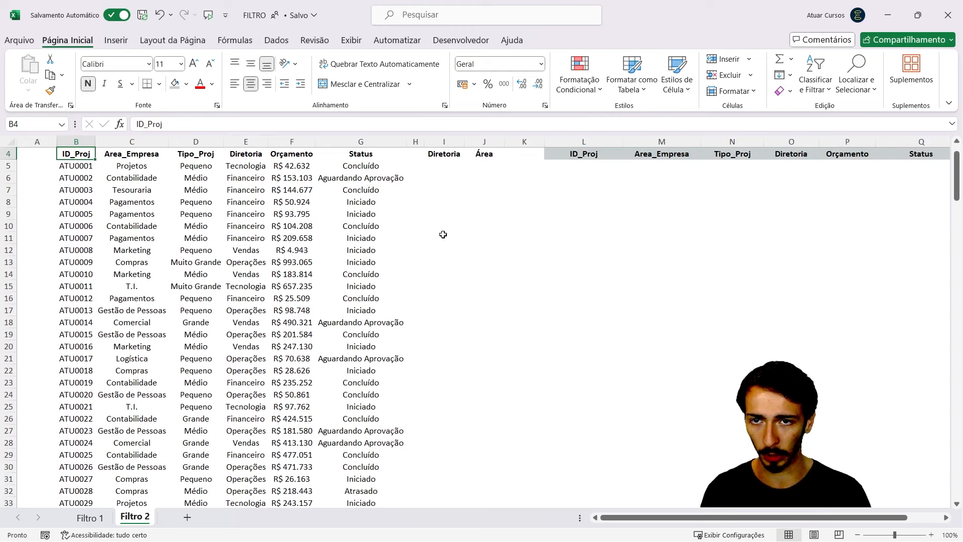
key(Up)
key(Up)
key(Down)
key(Down)
key(Right)
key(Right)
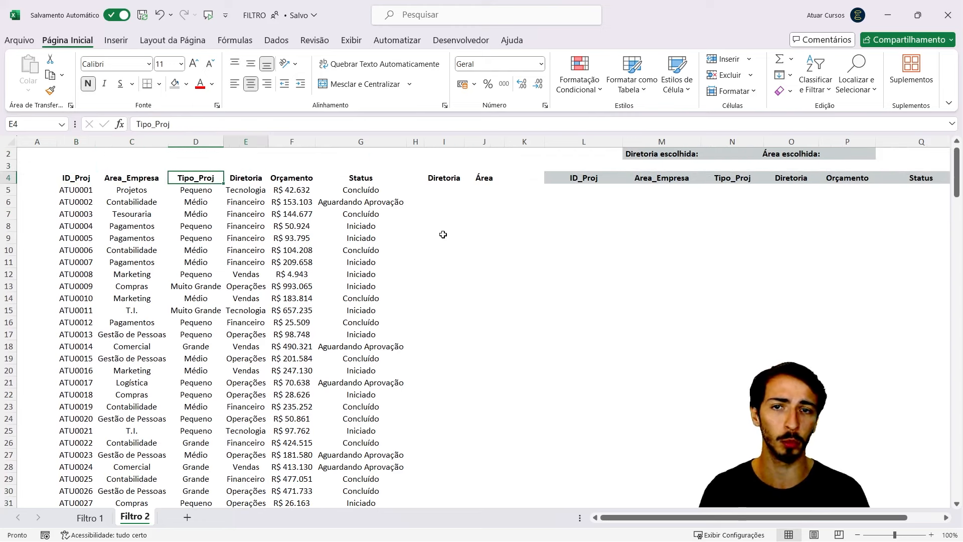
key(Right)
key(Right)
key(Right)
key(Left)
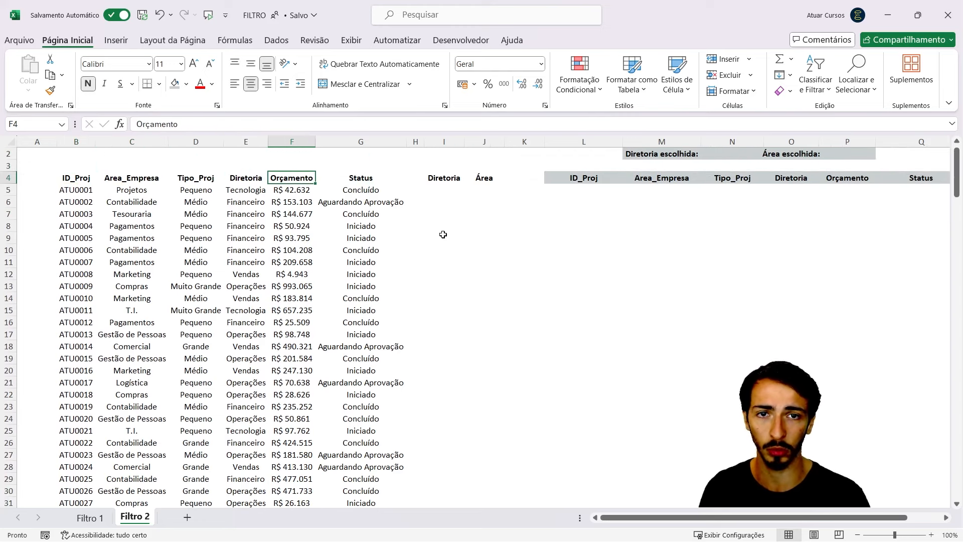
- Examine the Diretoria and Área list headers and the results table headers in L4:Q4
key(Right)
key(Right)
key(Right)
key(Right)
key(Right)
key(Right)
key(Right)
key(Right)
key(Right)
key(Right)
key(Right)
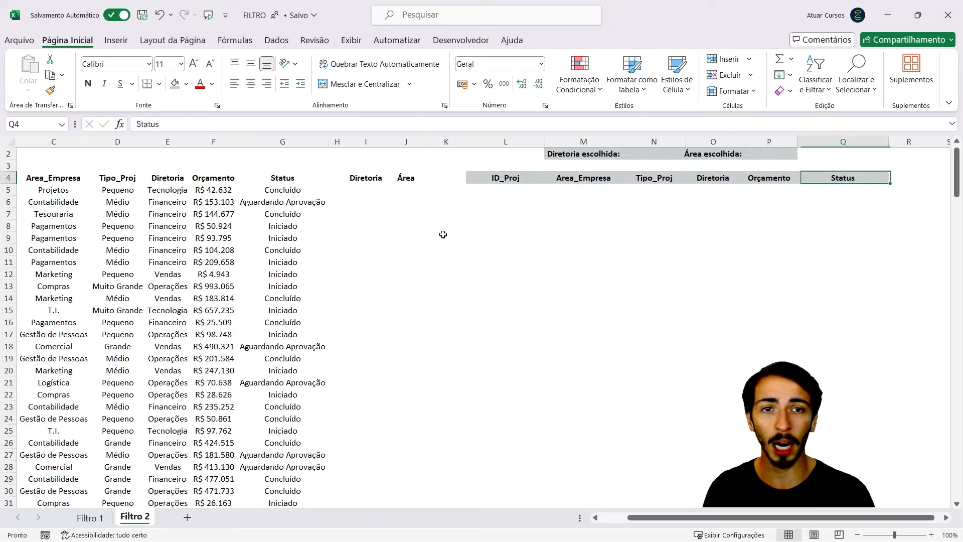
- Inspect the input cells N2 for Diretoria escolhida and P2 for Área escolhida, and the results start cell L5
key(Left)
key(Left)
key(Left)
key(Up)
key(Up)
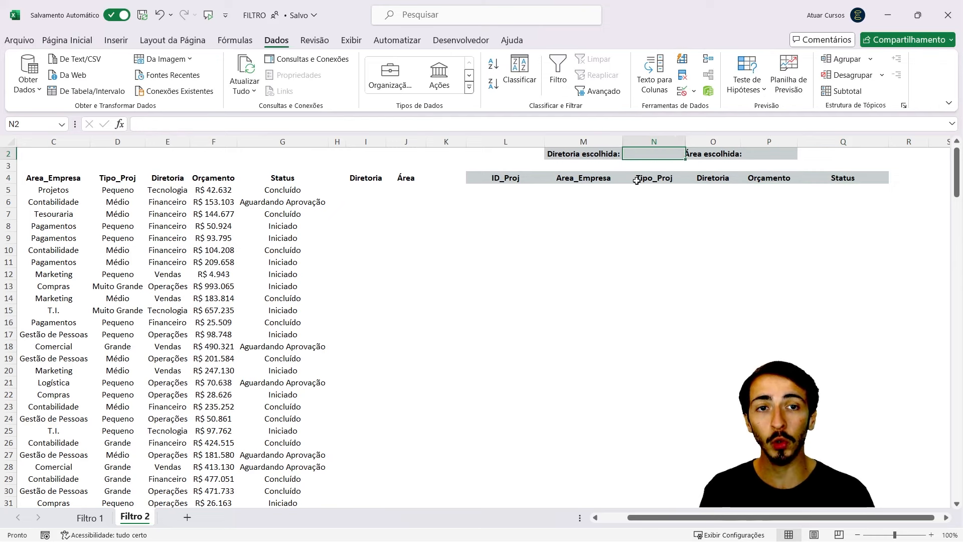
key(Right)
key(Right)
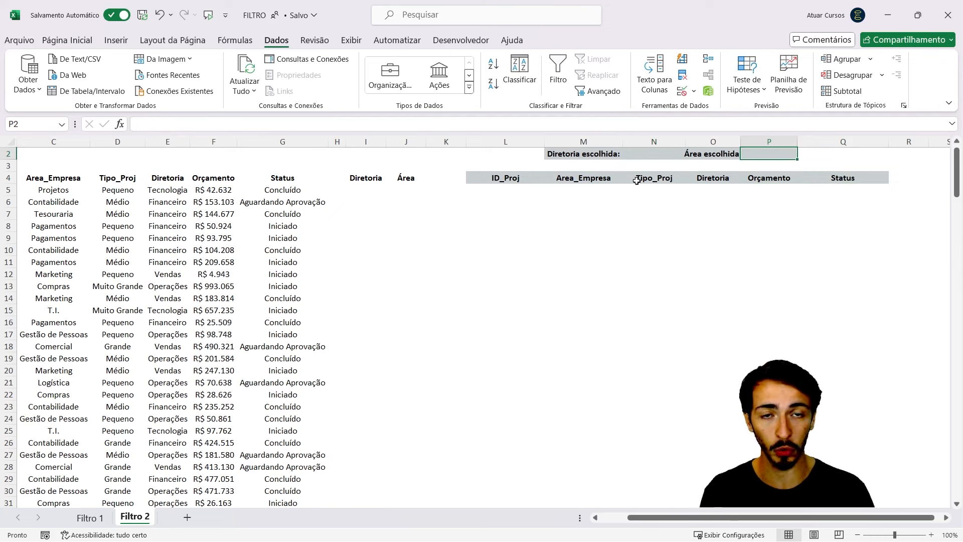
key(Down)
key(Down)
key(Down)
key(Left)
key(Left)
key(Left)
key(Left)
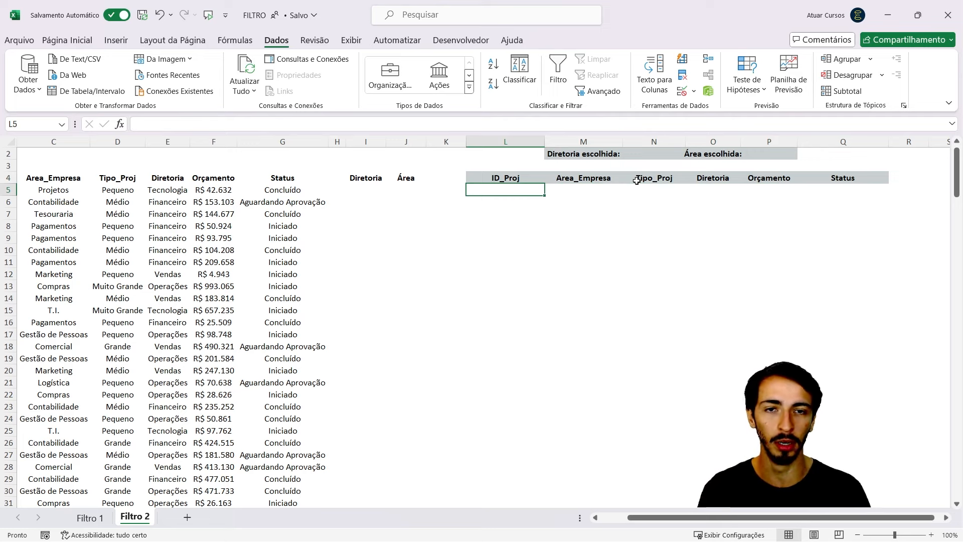
- Return to the project table and go to its last record in the ID_Proj column
key(Left)
key(Left)
key(Left)
key(Left)
key(Left)
key(Left)
key(Left)
key(Left)
key(Left)
key(Left)
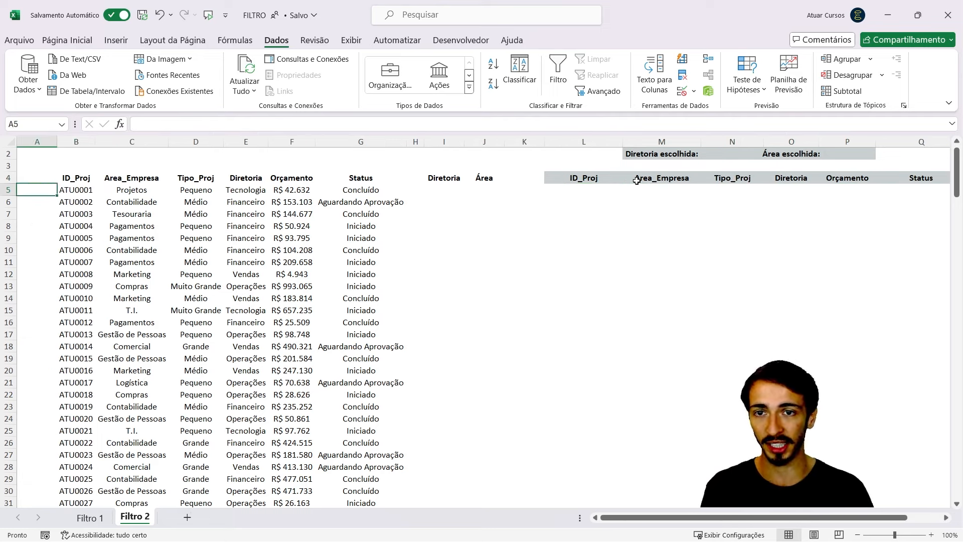
key(Down)
key(Down)
key(Down)
key(Down)
key(Down)
key(Down)
key(ctrl+Down)
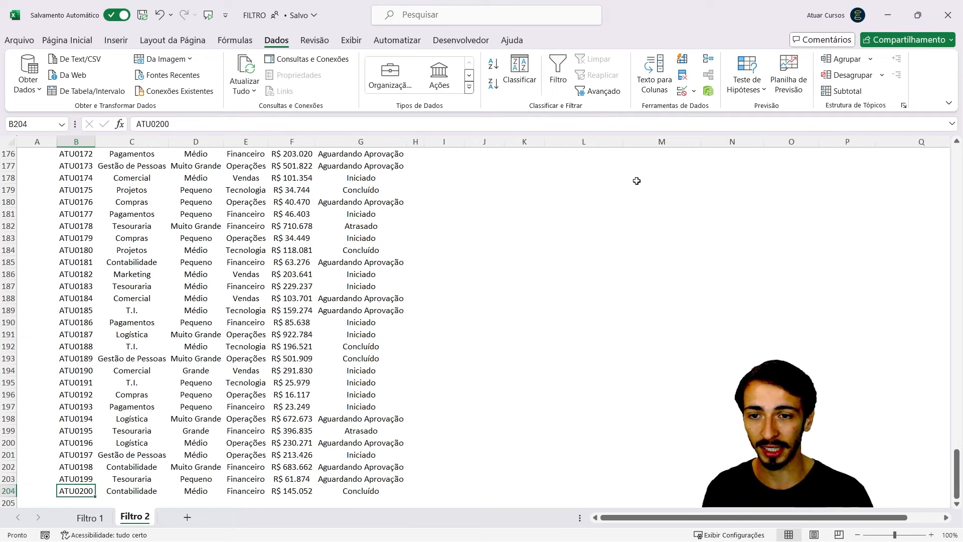
- Examine the Area_Empresa column from the last project record back up to its header in C4
key(Right)
key(Up)
key(Up)
key(Up)
key(Up)
key(Up)
key(Up)
key(Up)
key(Up)
key(Up)
key(Up)
key(Up)
key(Up)
key(Up)
key(Up)
key(Up)
key(Up)
key(Up)
key(Up)
key(Up)
key(Up)
key(Up)
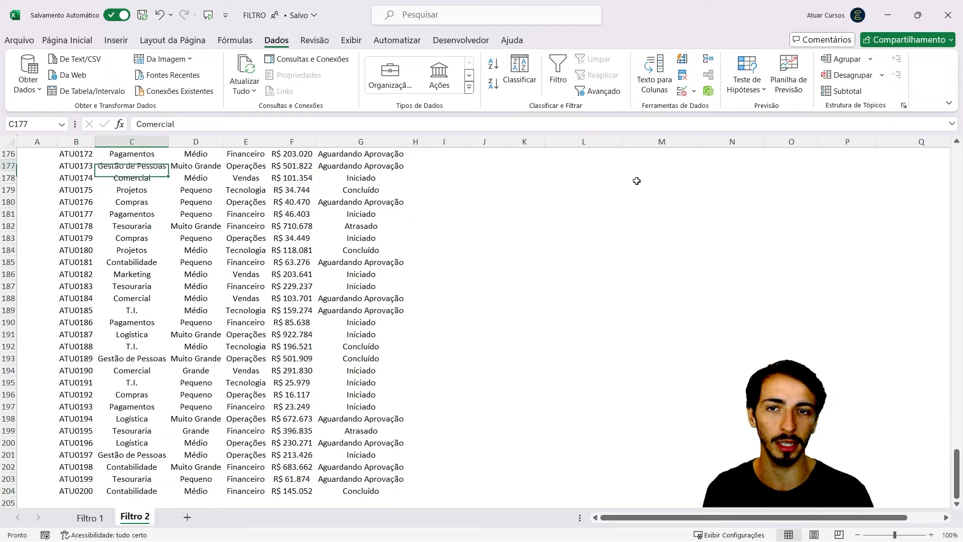
key(ctrl+Up)
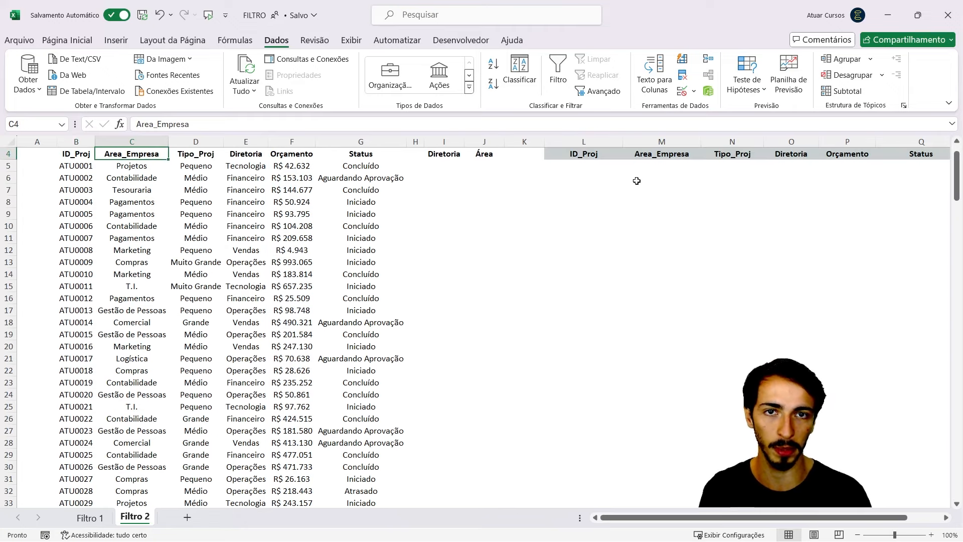
- Inspect the Diretoria and Área list headers in I4:J4 and the empty start cell I5
key(Up)
key(Right)
key(Right)
key(Right)
key(Right)
key(Right)
key(Right)
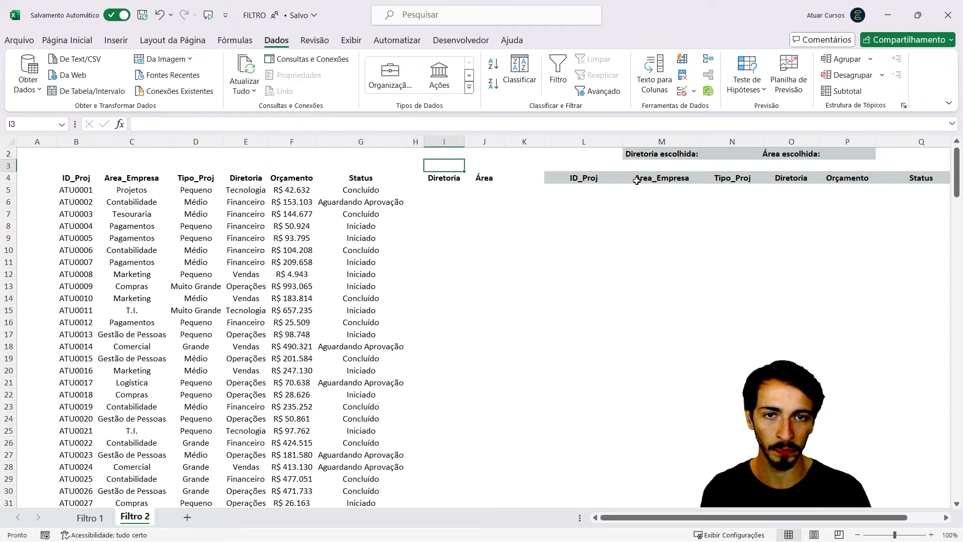
key(Down)
key(Down)
key(Up)
key(Down)
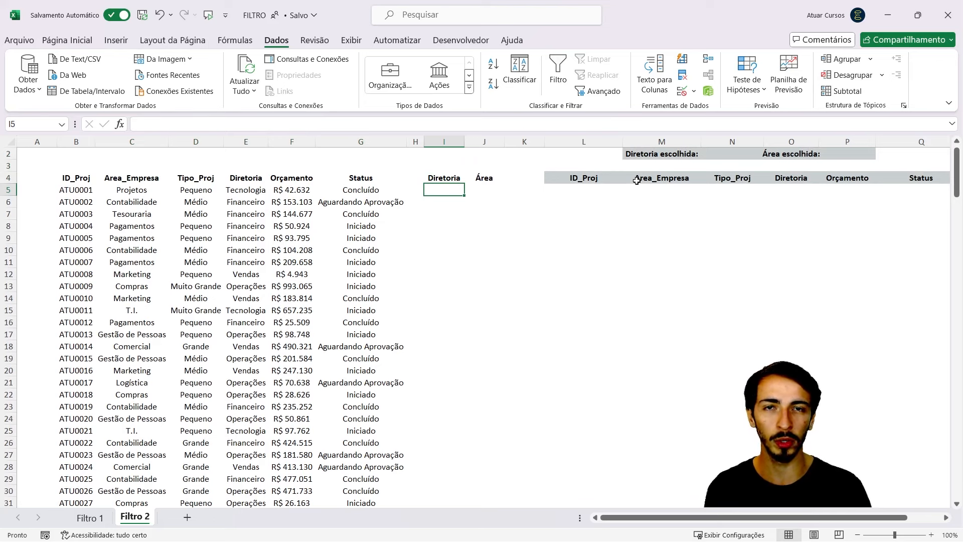
key(Up)
key(Tab)
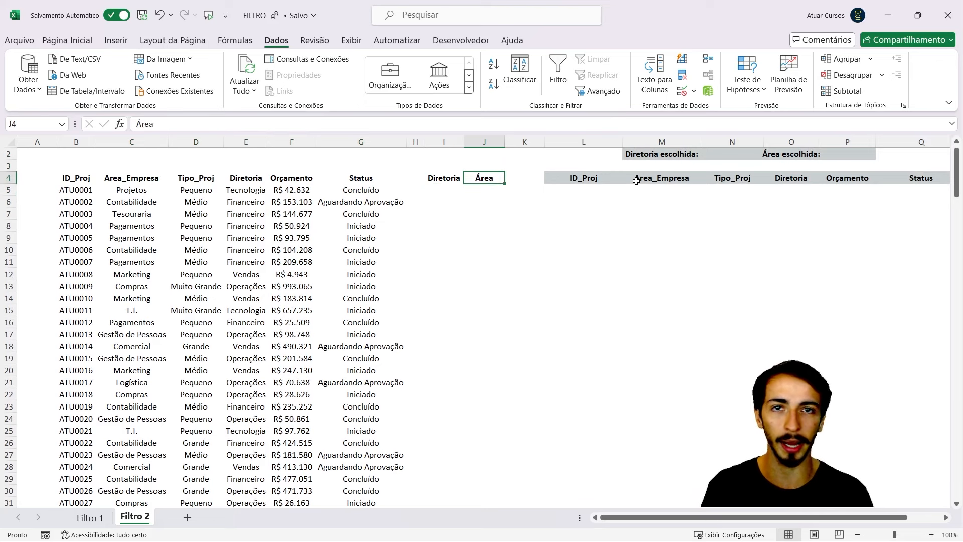
key(Return)
key(Up)
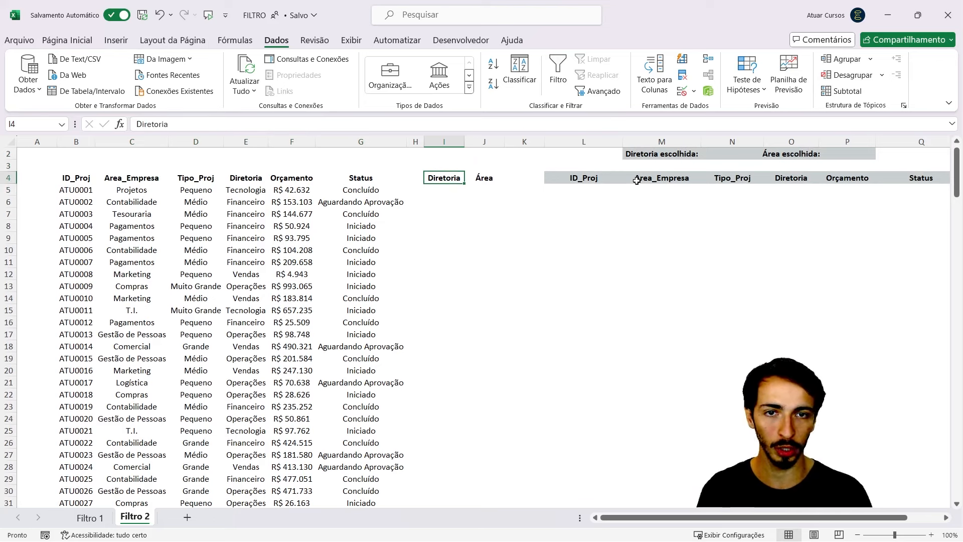
- Examine the repeated values in the project table's Diretoria column, from its header down to row 13
key(Left)
key(Left)
key(Left)
key(Left)
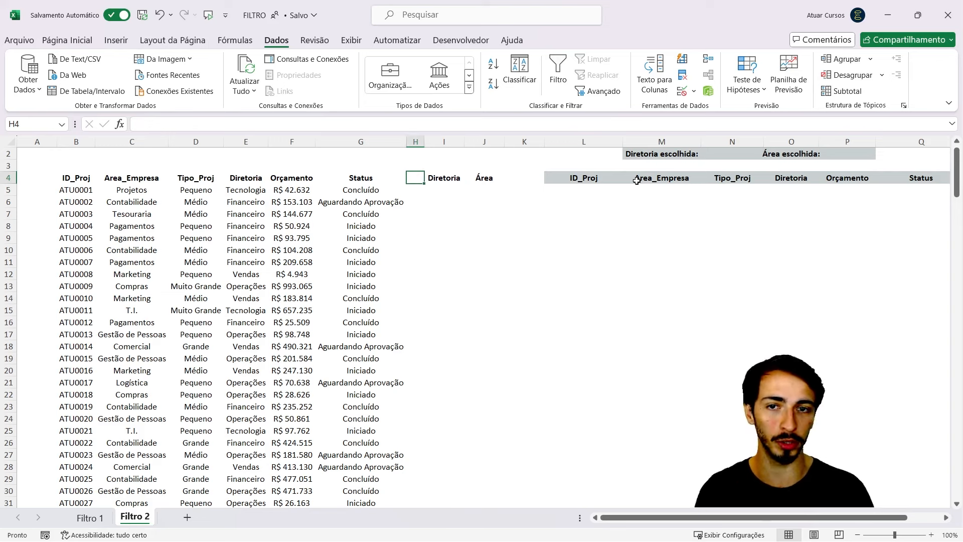
key(Down)
key(Down)
key(Down)
key(Down)
key(Down)
key(Down)
key(Down)
key(Down)
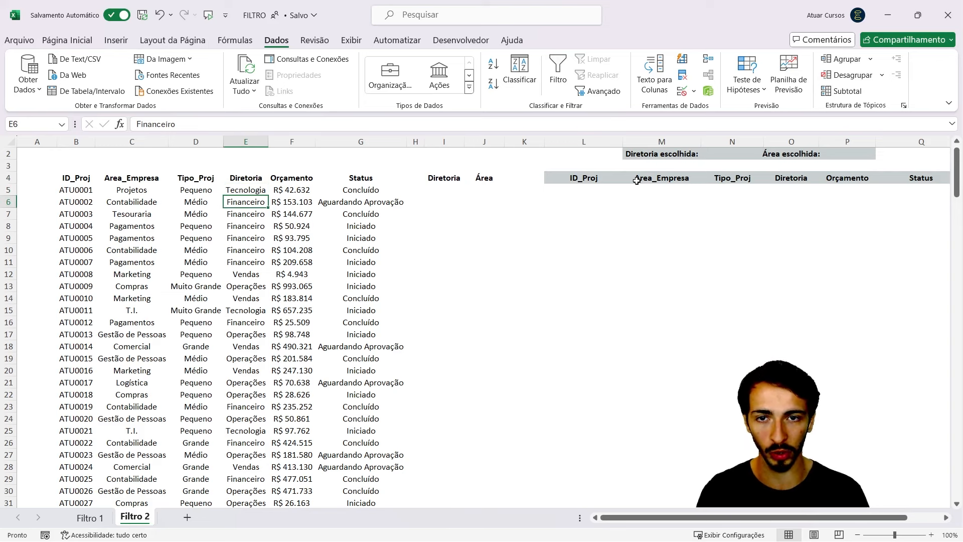
key(Down)
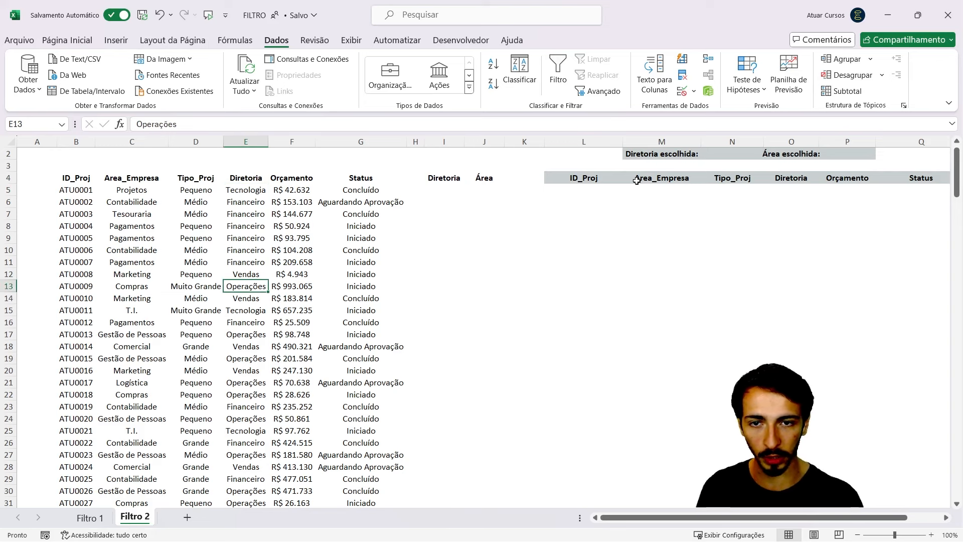
- List the distinct Diretoria values from I5 with the formula =ÚNICO(E5:E204)
key(Right)
key(Right)
key(Right)
key(Up)
key(Up)
key(Up)
key(Up)
key(Up)
key(Up)
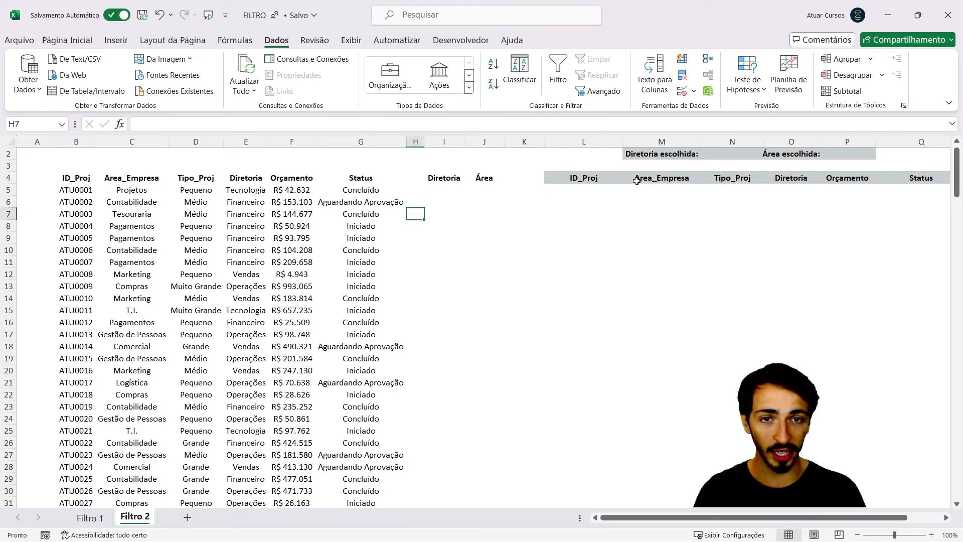
key(Right)
text(=)
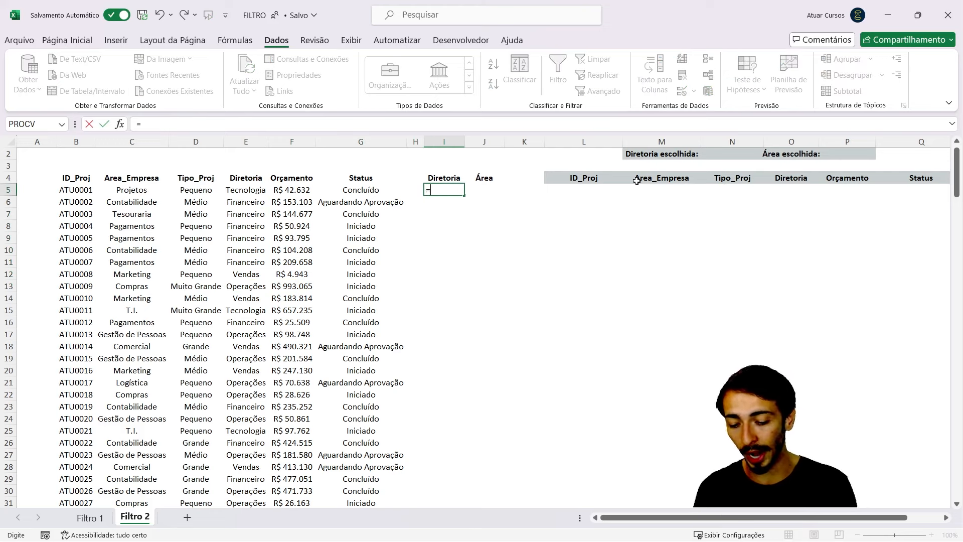
text(ÚNI)
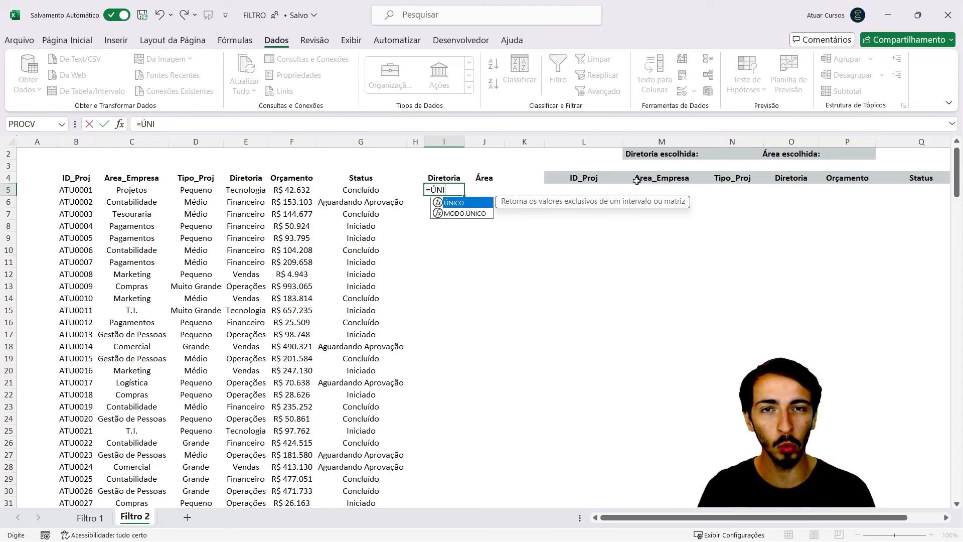
key(Tab)
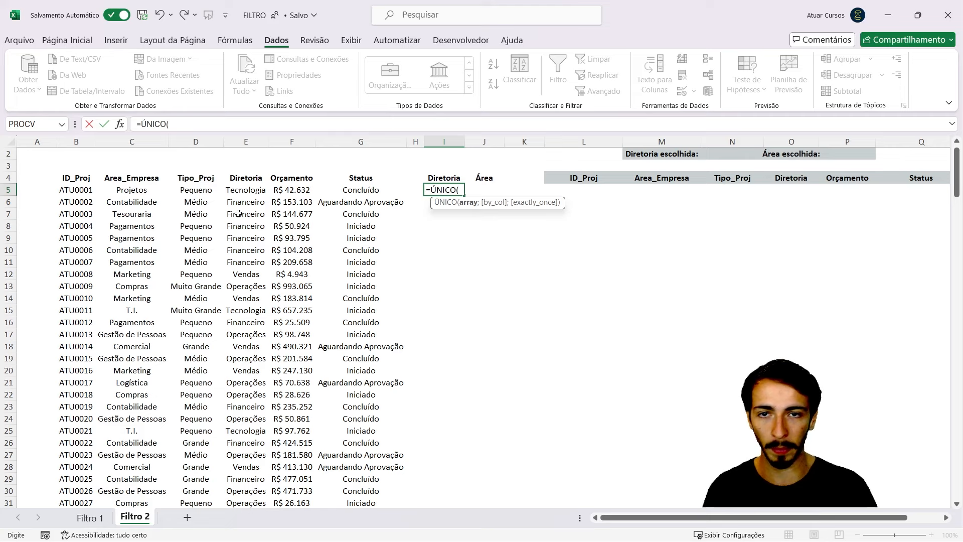
click(245, 192)
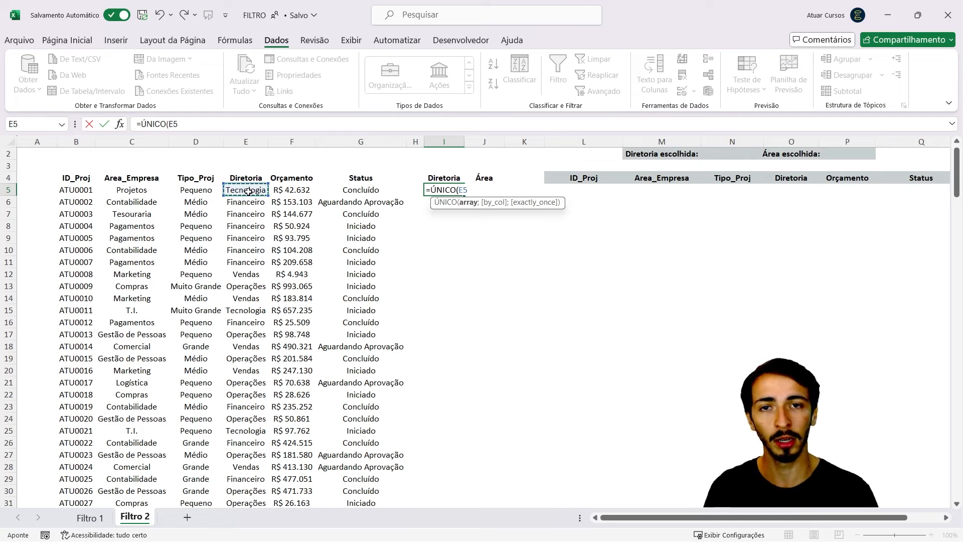
key(ctrl+shift+Down)
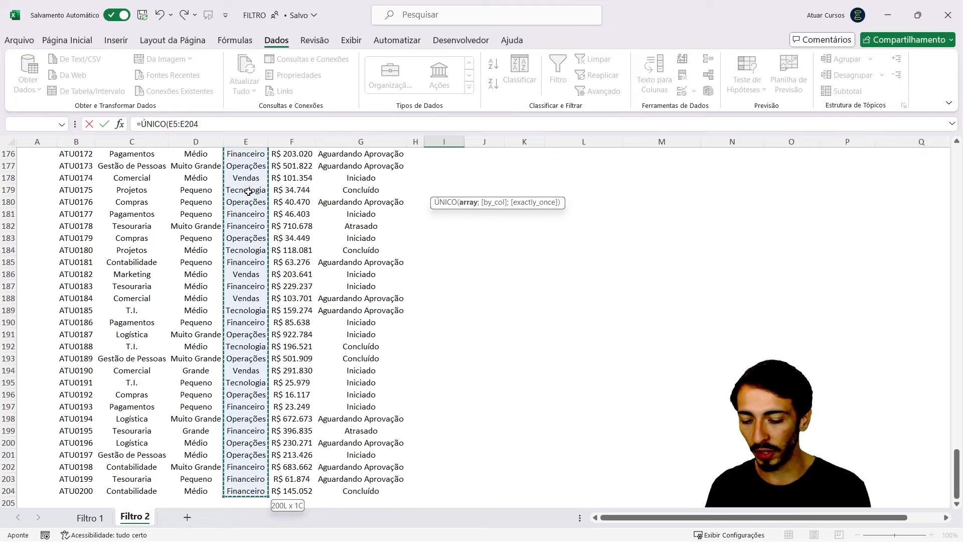
key(Return)
scroll(248, 192, up, 2)
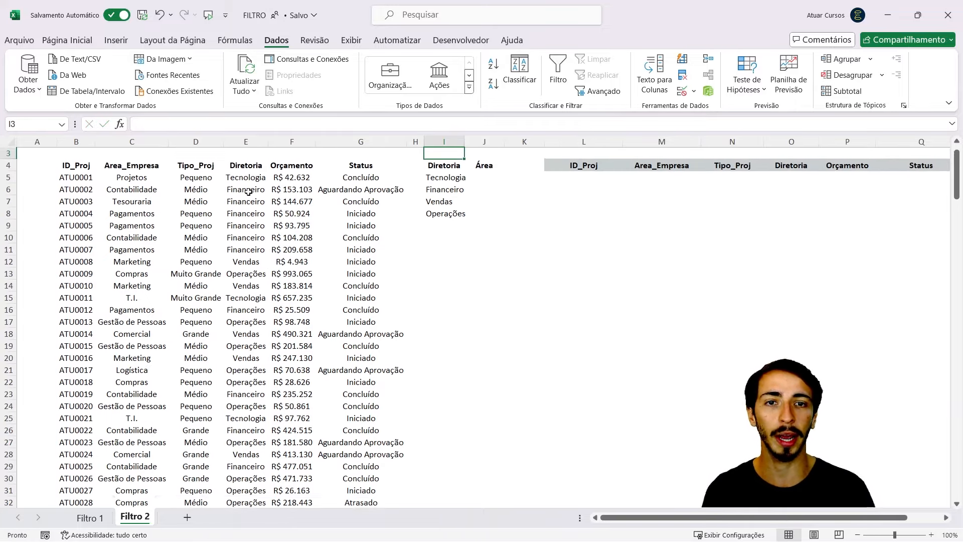
- Review the ÚNICO formula in I5, the Diretoria list below it and the empty Área start cell J5
key(Up)
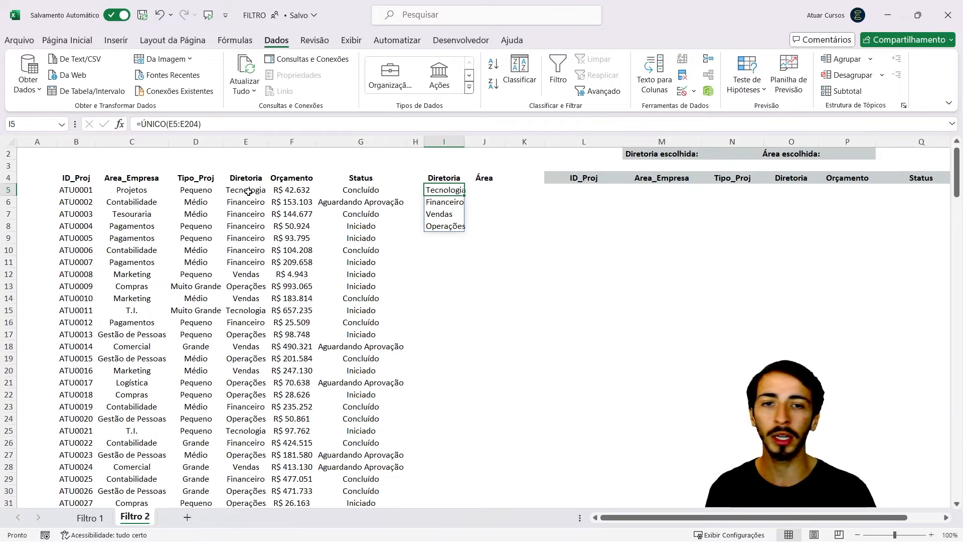
key(Down)
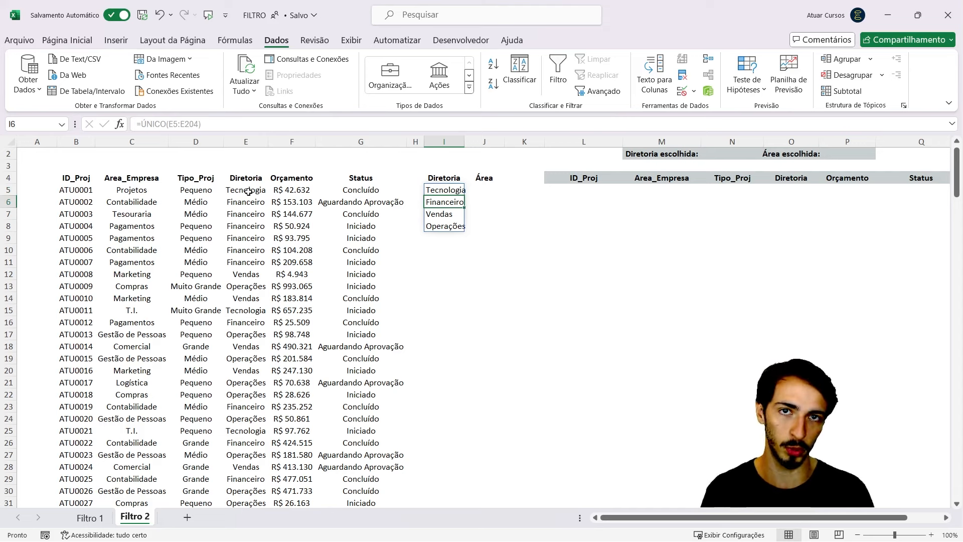
key(Up)
key(Right)
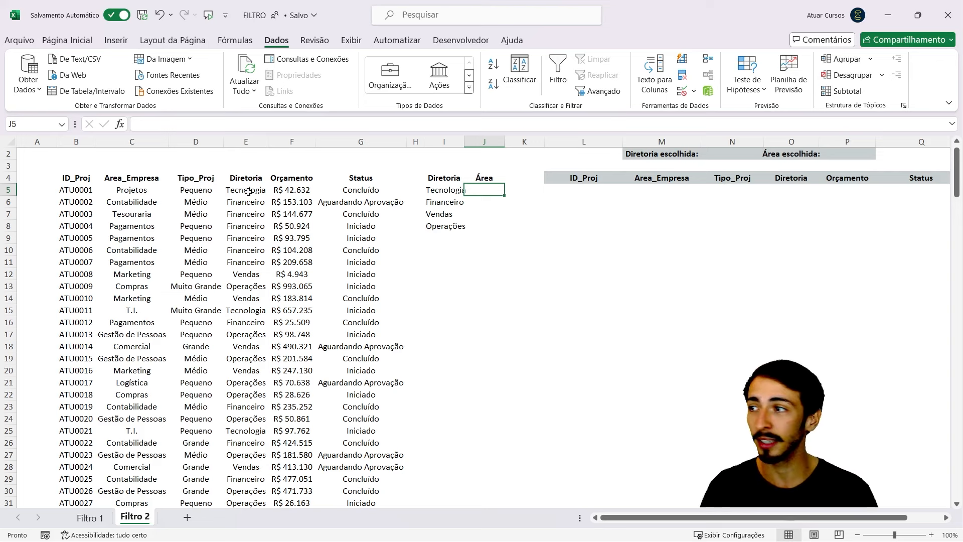
key(Left)
key(Left)
key(Left)
key(Left)
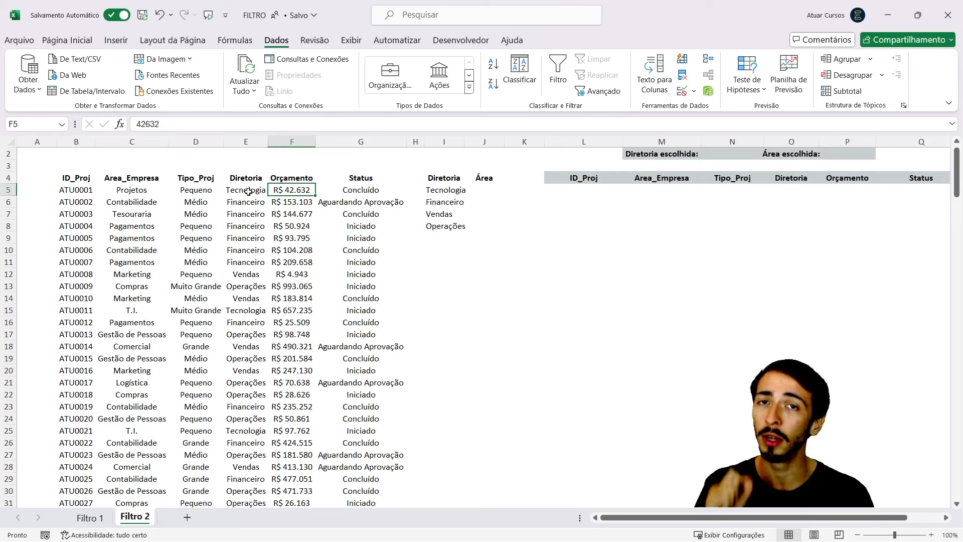
- List the distinct Area_Empresa values under the Área header with the formula =ÚNICO(C5:C204) in J5
key(Right)
key(Right)
key(Right)
key(Right)
text(=Ú)
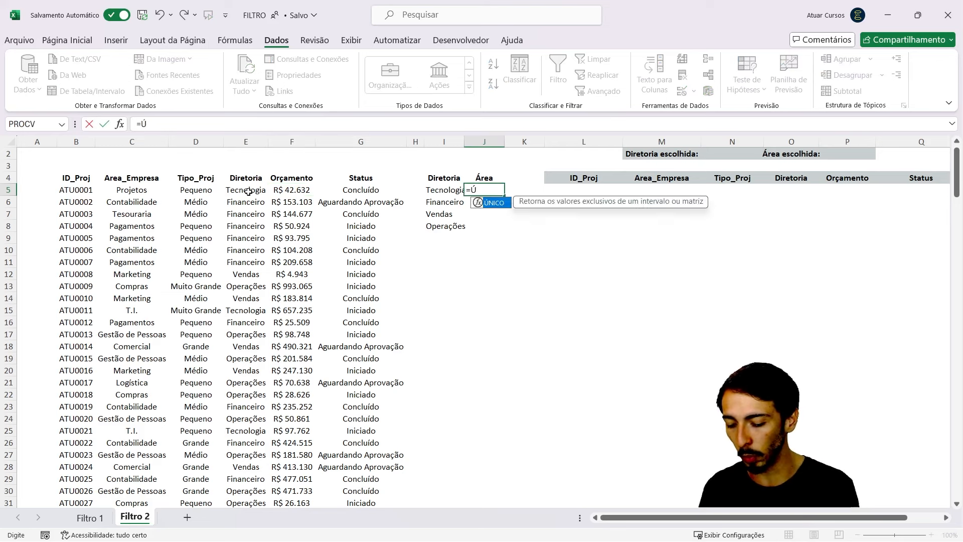
text(NICO()
key(Left)
key(Left)
key(Left)
key(Left)
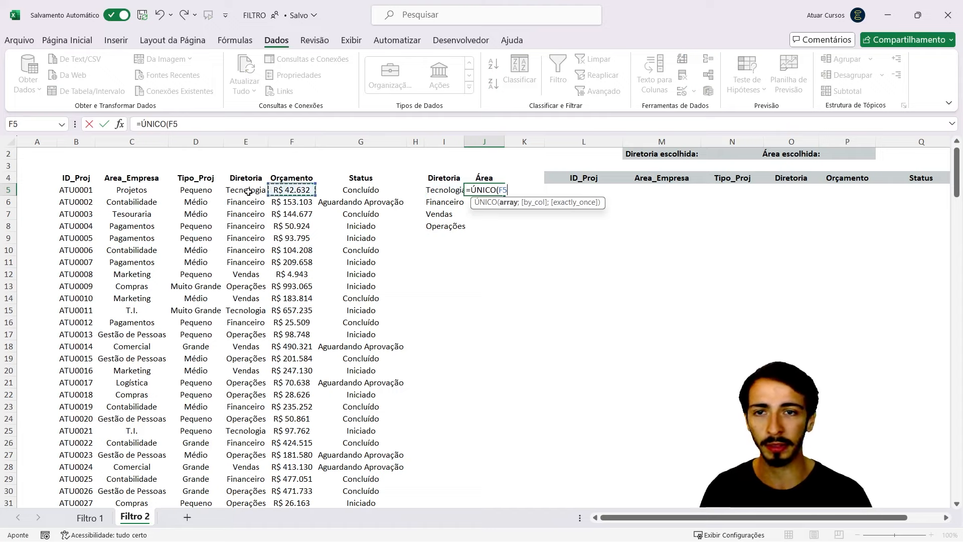
key(Left)
key(Left)
key(Left)
key(ctrl+shift+Down)
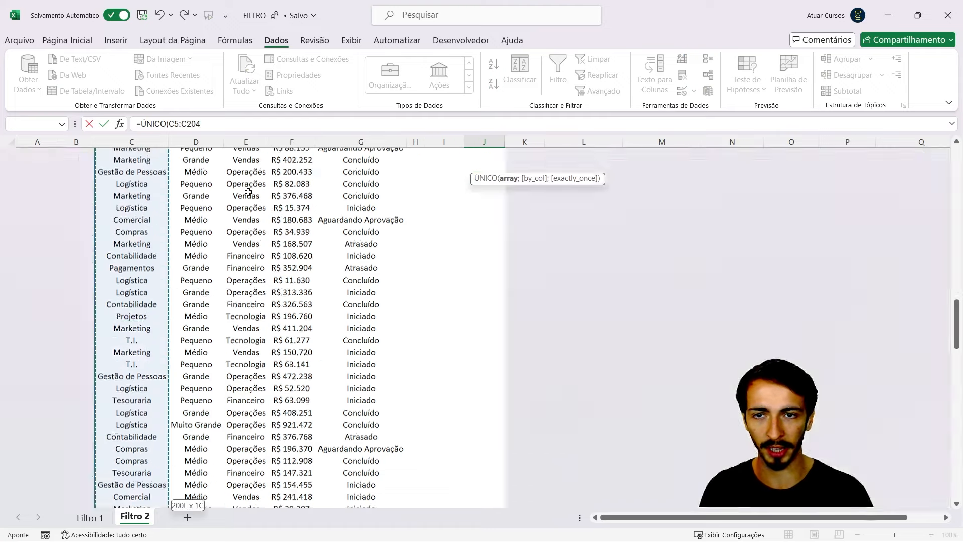
text())
key(ctrl+Return)
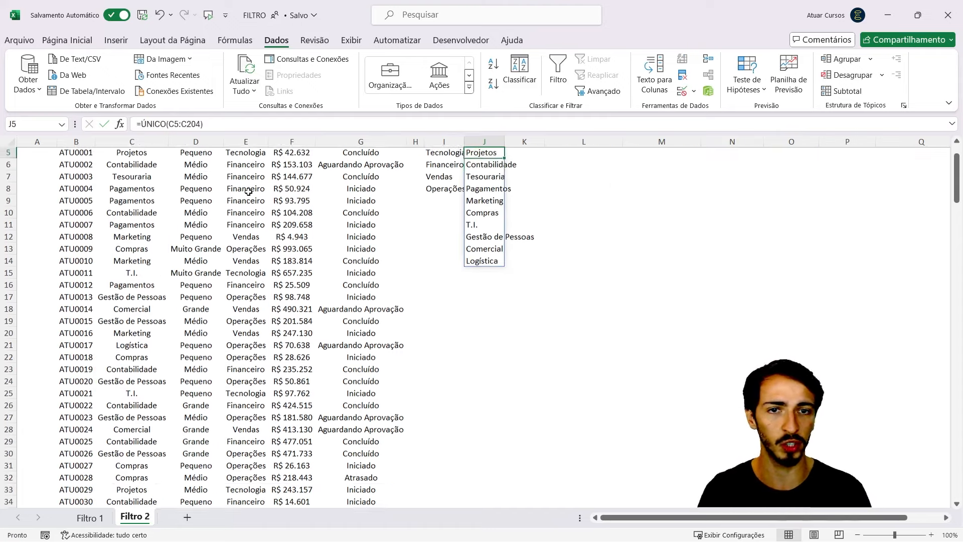
scroll(248, 192, up, 1)
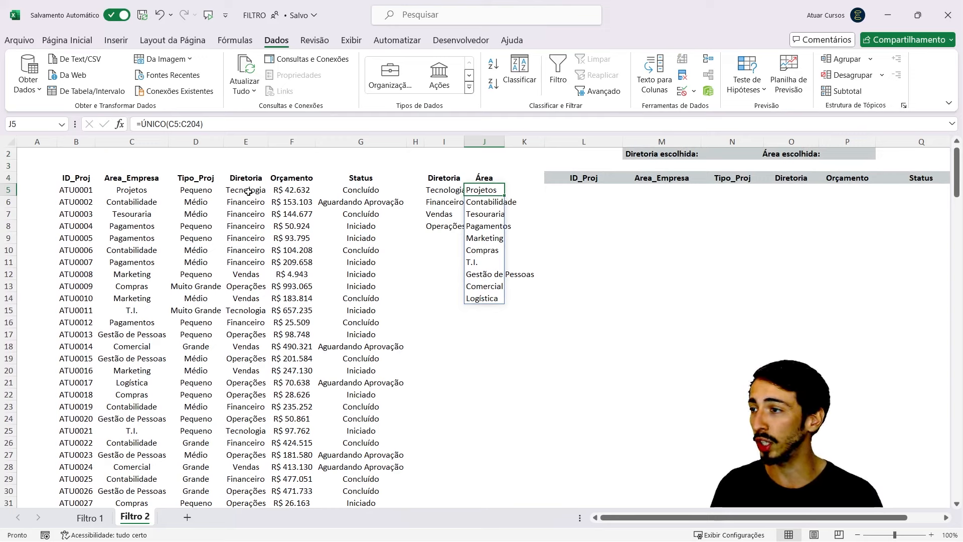
- Review the Área list under J4 and the start of the Diretoria list in I5
key(Down)
key(Down)
key(Down)
key(Down)
key(Up)
key(Up)
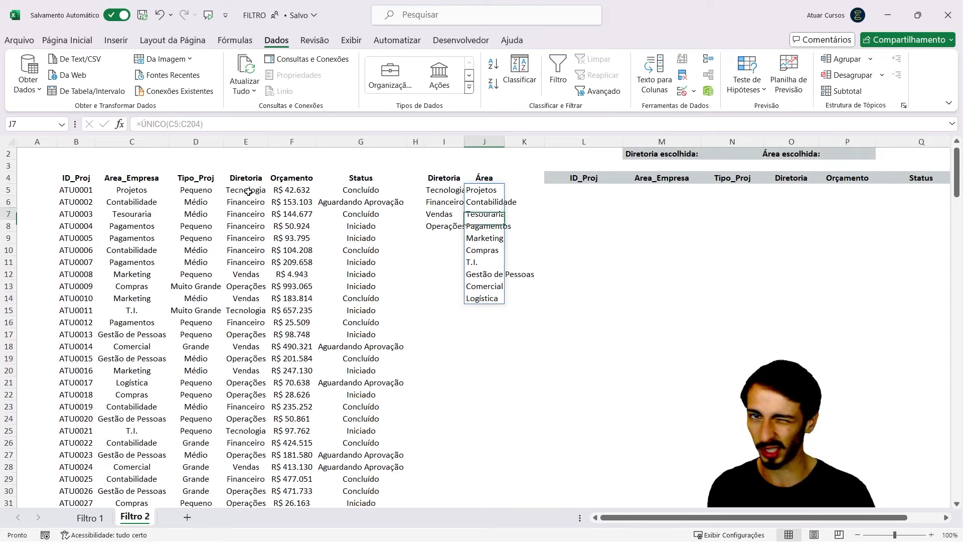
key(Up)
key(Up)
key(Up)
key(Up)
key(Up)
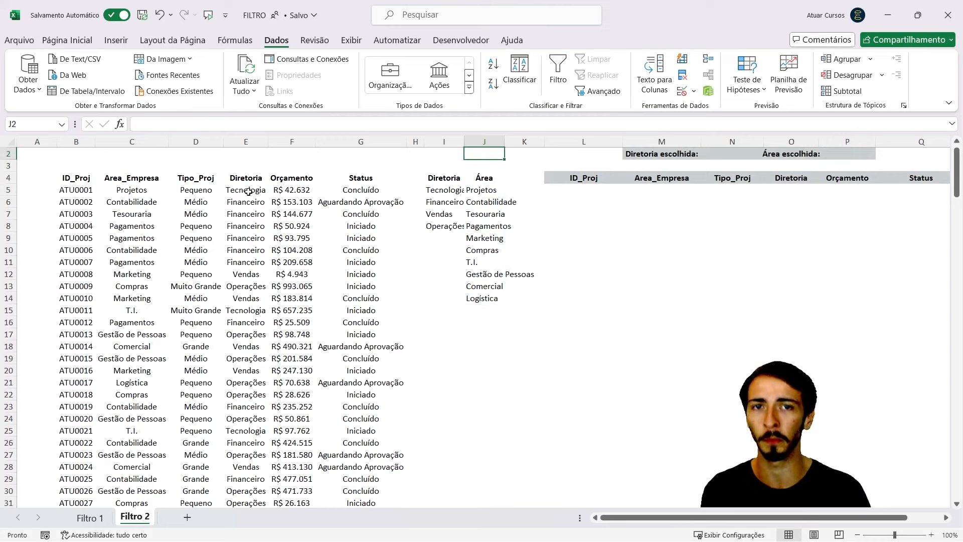
key(Down)
key(Left)
key(Down)
key(Down)
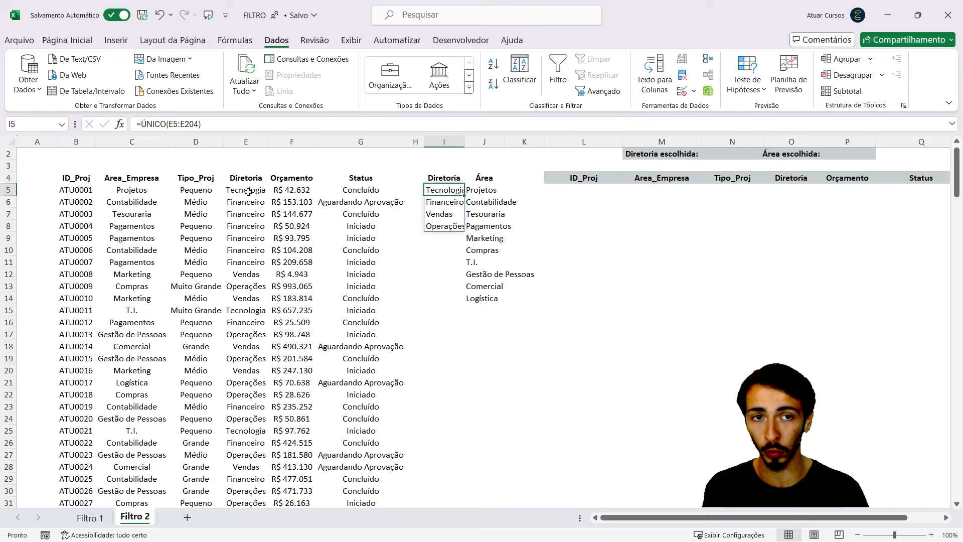
- Inspect the Diretoria escolhida input cell N2 and the Diretoria list values in I5:I8 that it can offer
key(Right)
key(Right)
key(Right)
key(Right)
key(Right)
key(Up)
key(Up)
key(Up)
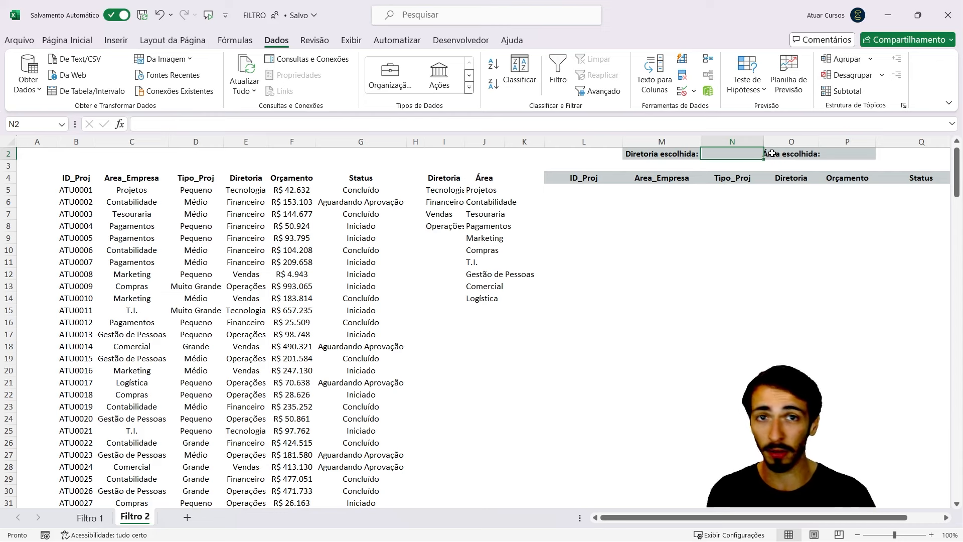
click(439, 190)
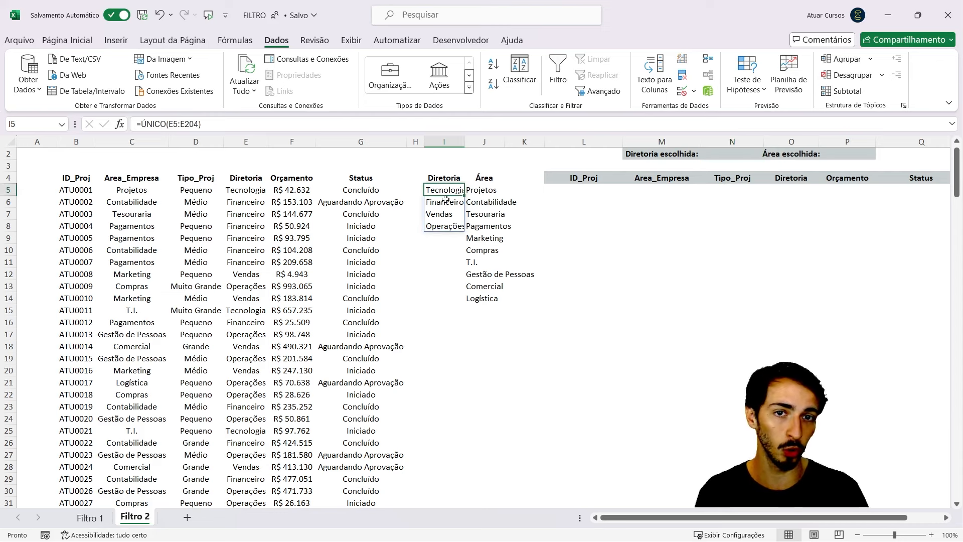
click(444, 201)
click(446, 215)
click(453, 225)
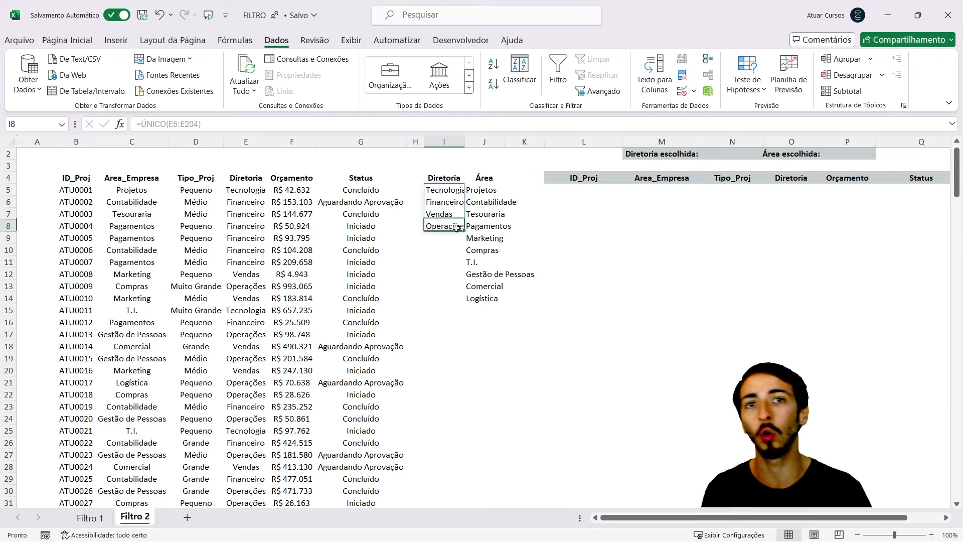
- Apply list data validation to the Diretoria escolhida cell N2 with =$I$5:$I$8 as the source
click(719, 154)
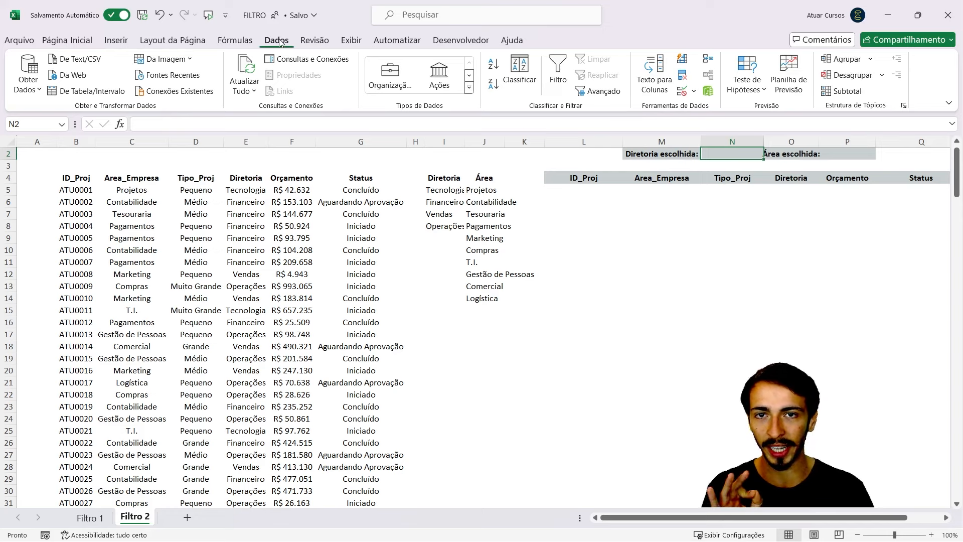
click(85, 41)
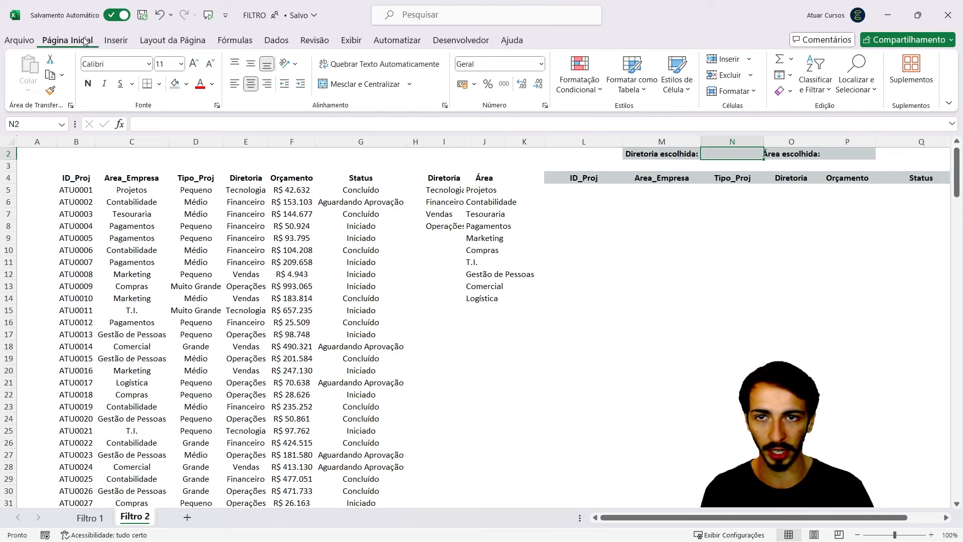
click(281, 39)
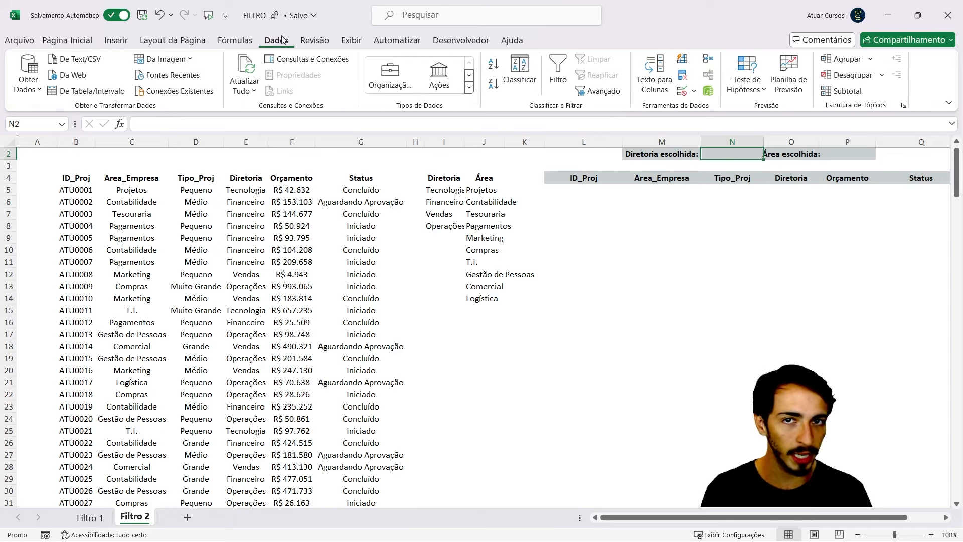
click(683, 92)
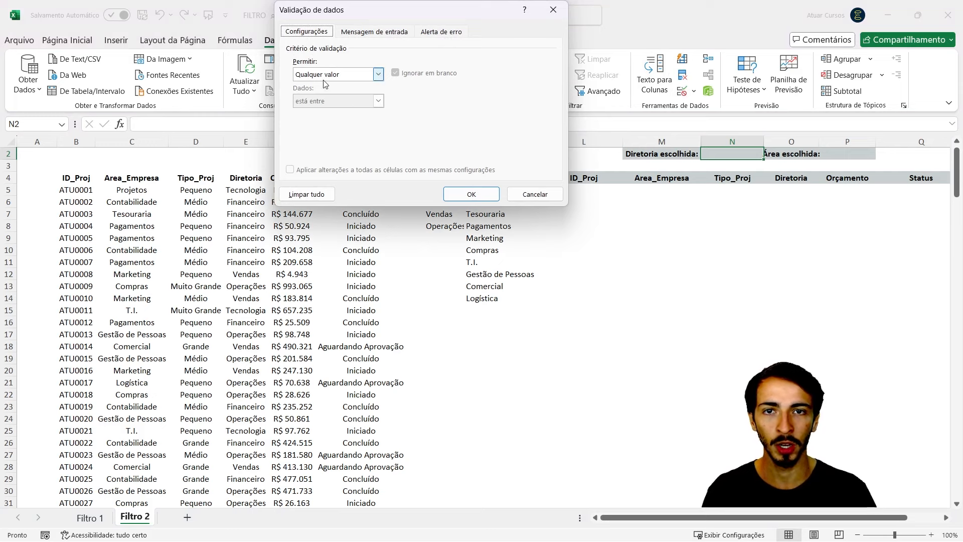
click(378, 74)
click(326, 112)
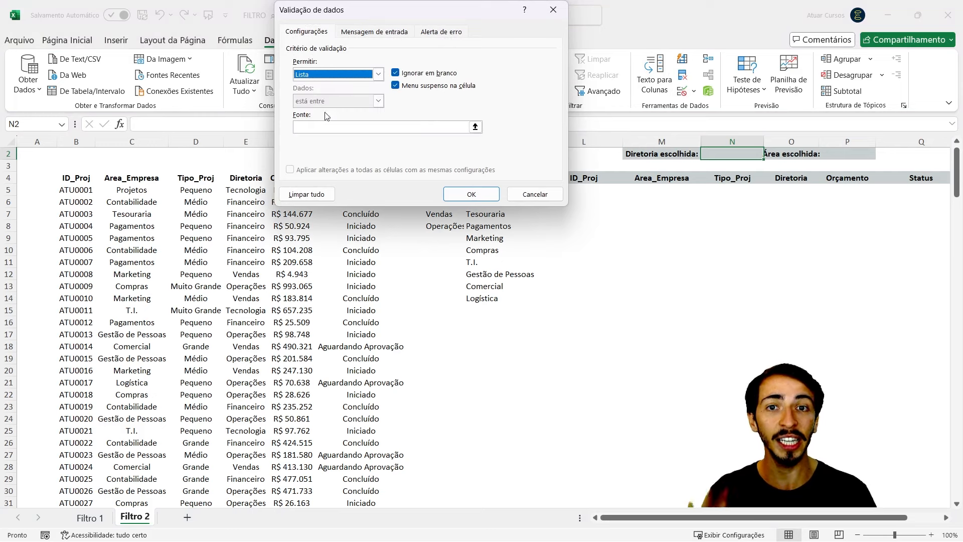
drag(427, 10, 210, 26)
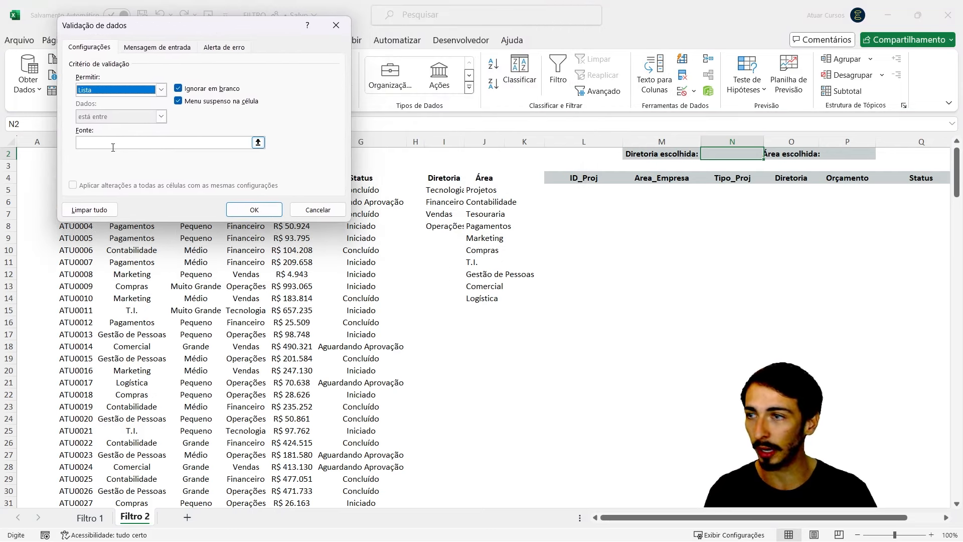
click(113, 143)
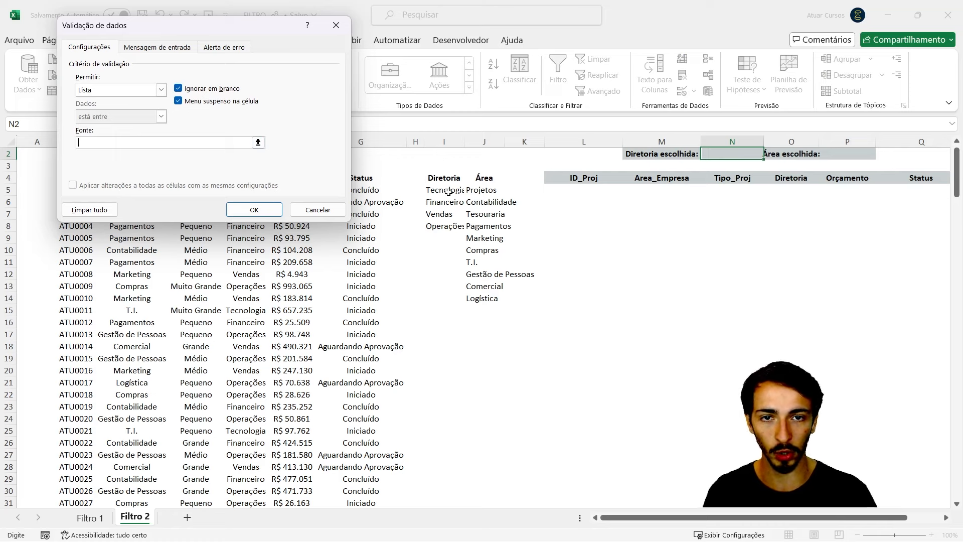
drag(448, 192, 441, 228)
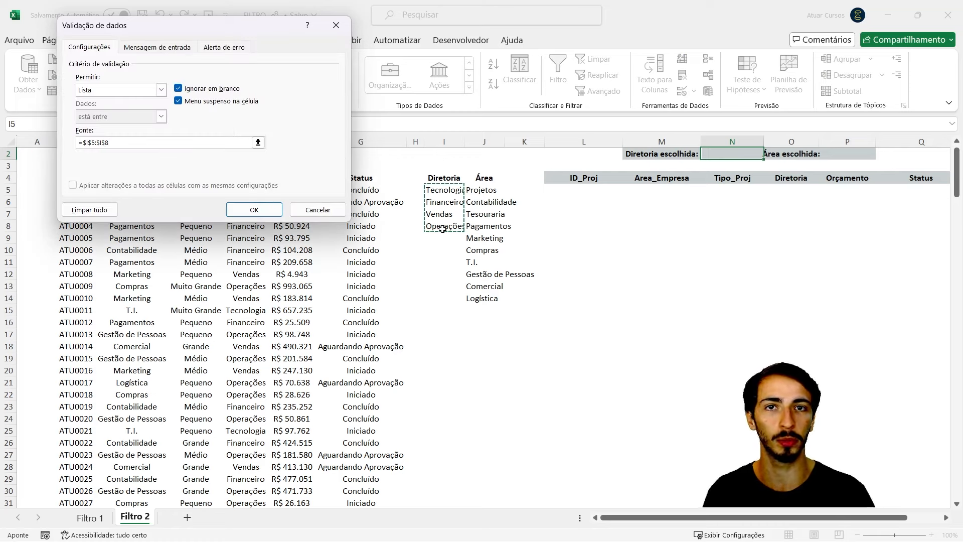
click(266, 207)
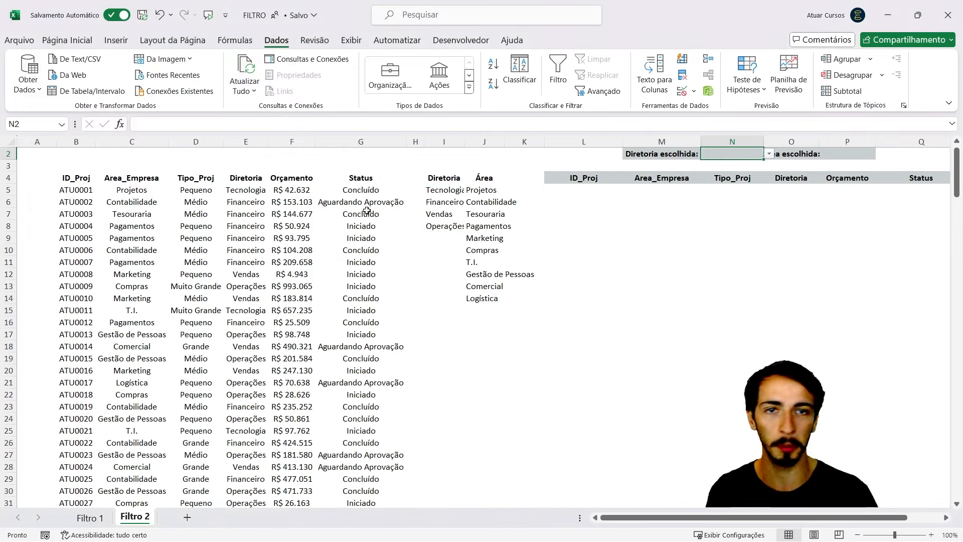
- Test the list in N2 by choosing different Diretoria values, ending with Vendas and Operações
click(769, 154)
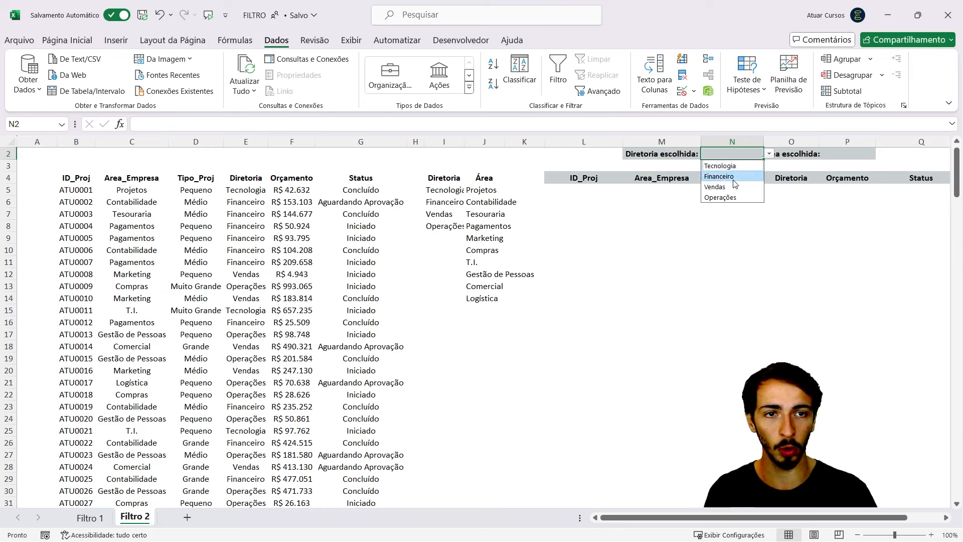
click(735, 172)
click(769, 154)
click(735, 181)
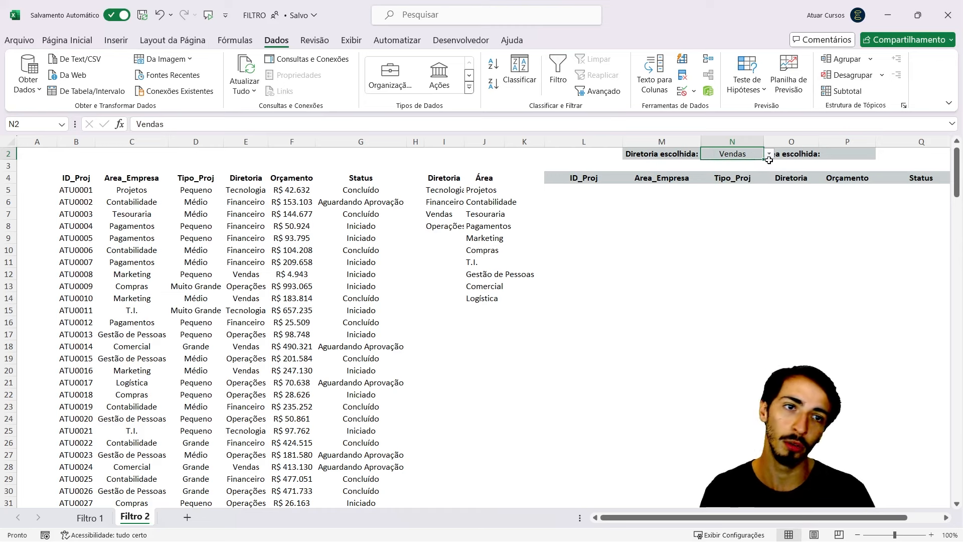
click(769, 154)
click(728, 194)
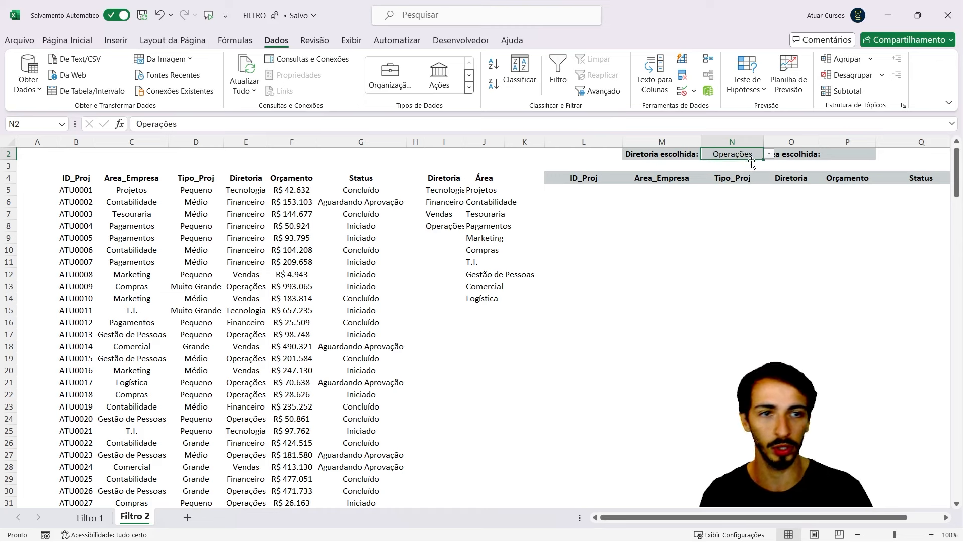
- Try to enter the unlisted value Atuar in N2 to test its validation rule
text(aTUAR)
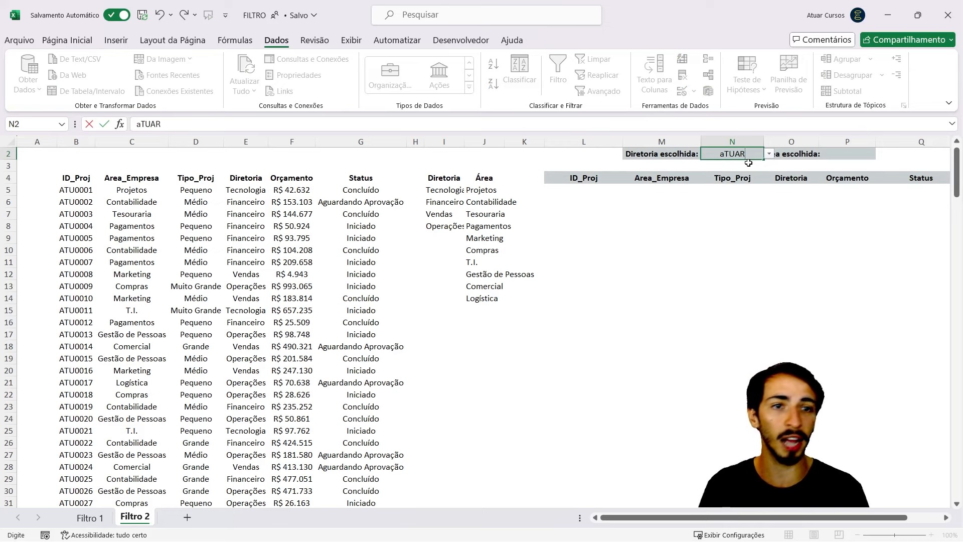
key(Return)
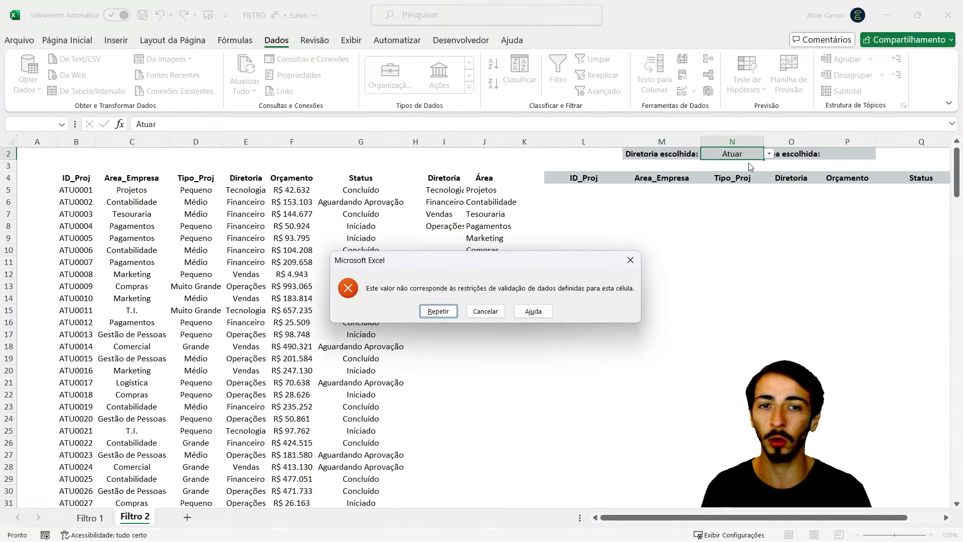
key(Escape)
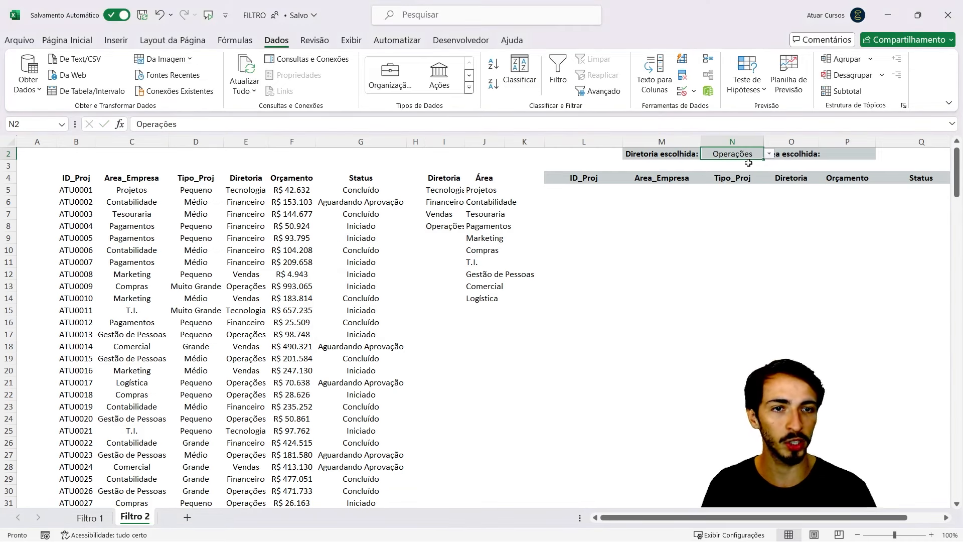
- Apply list data validation to the Área escolhida cell P2 with =$J$5:$J$14 as the source
click(843, 153)
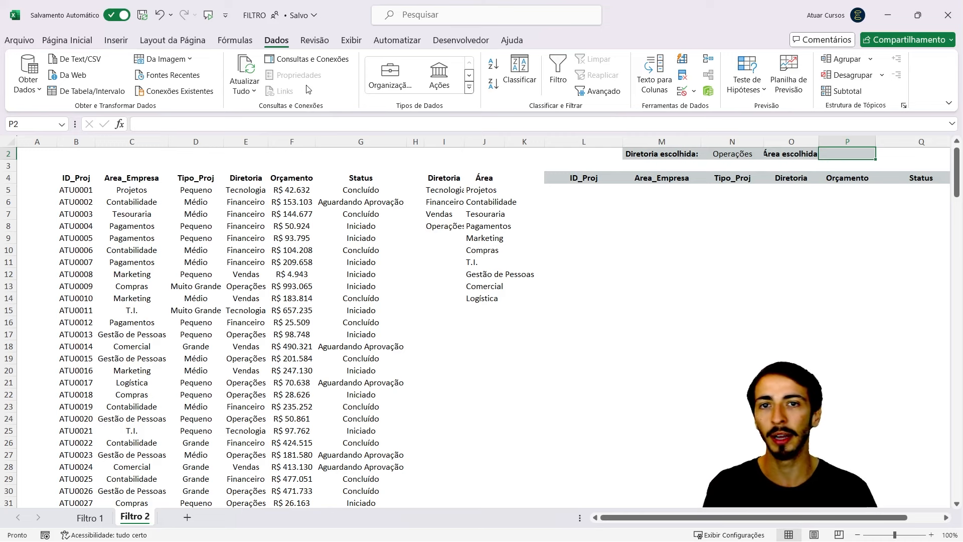
click(682, 92)
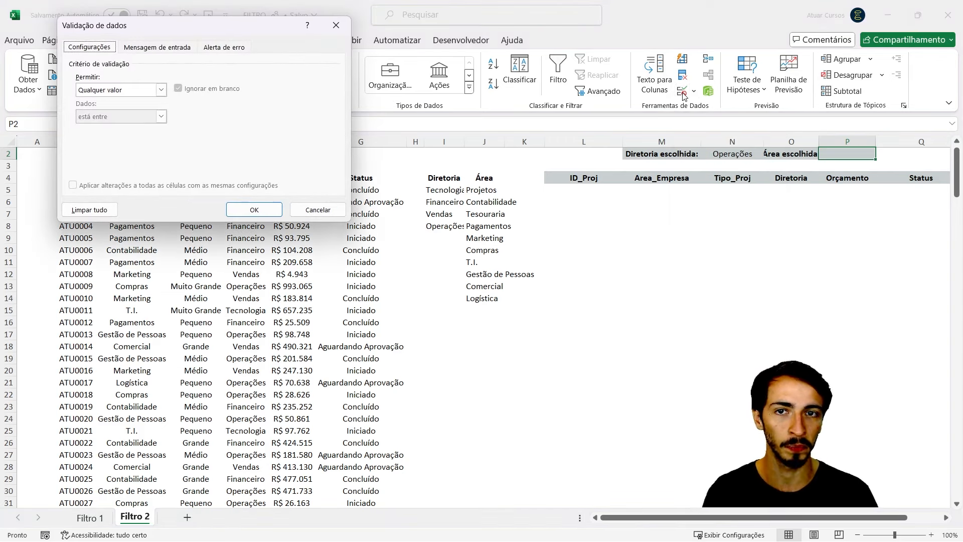
click(112, 93)
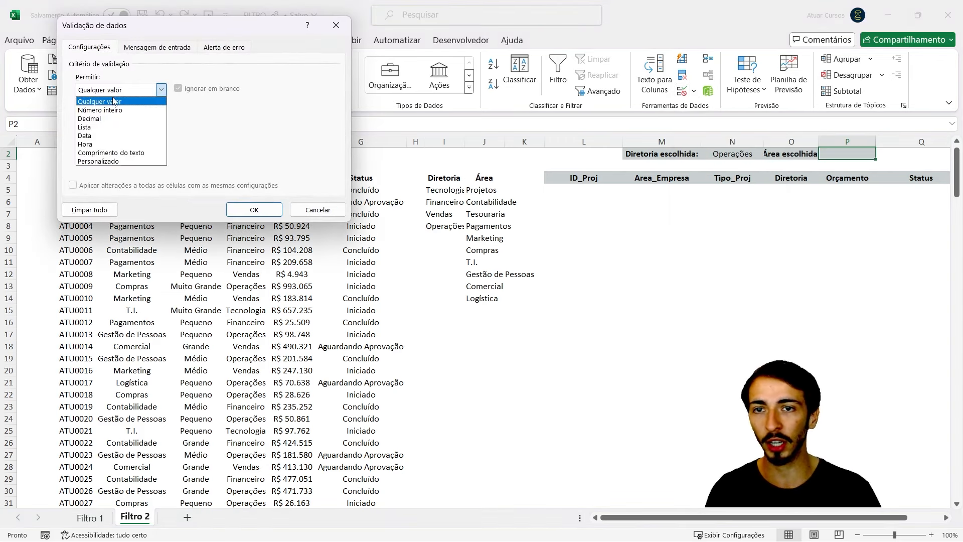
click(124, 127)
click(126, 143)
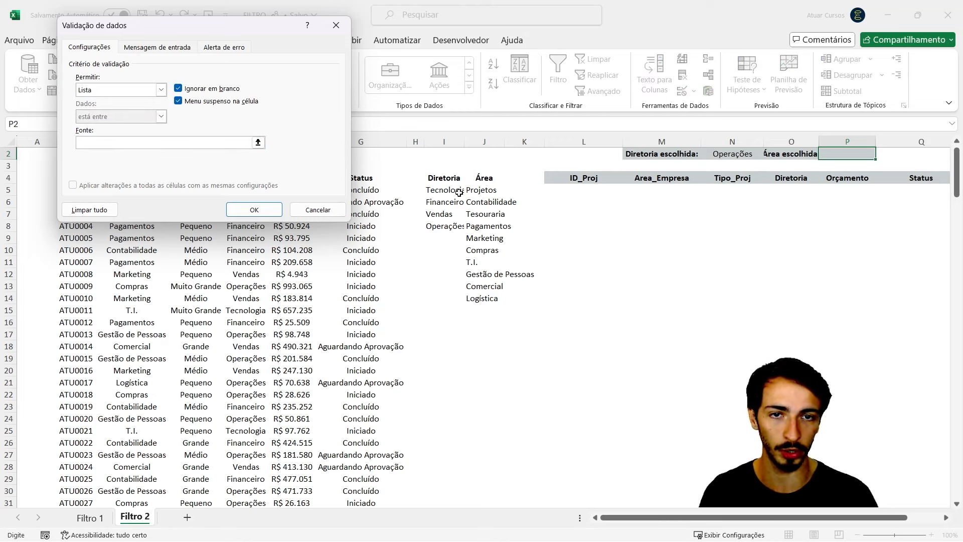
drag(484, 190, 480, 297)
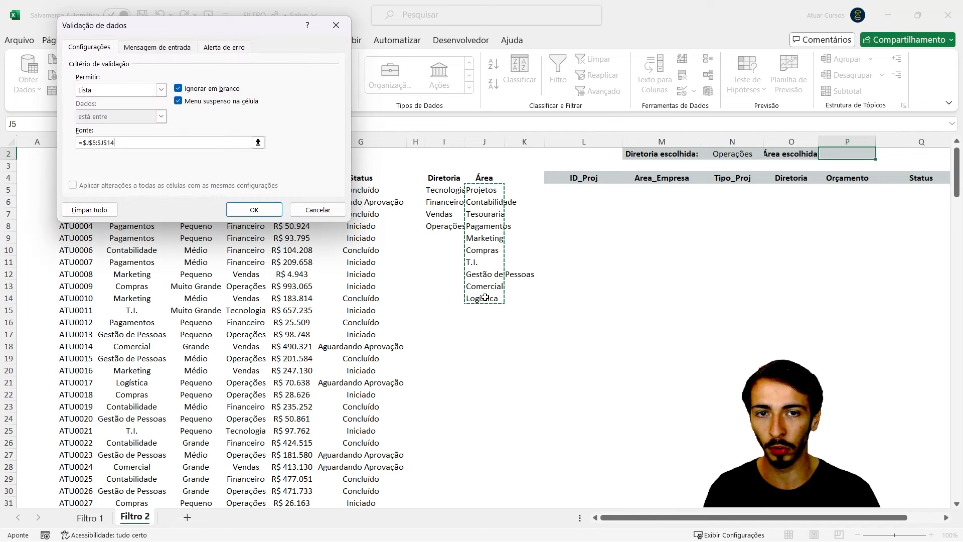
click(254, 209)
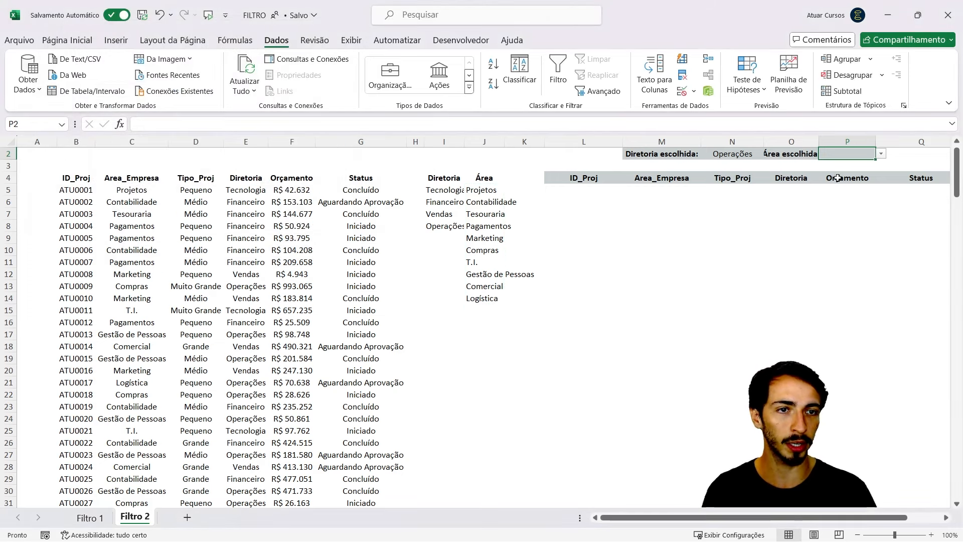
- Set Diretoria escolhida in N2 to Financeiro and Área escolhida in P2 to Pagamentos from their lists
click(881, 153)
click(871, 187)
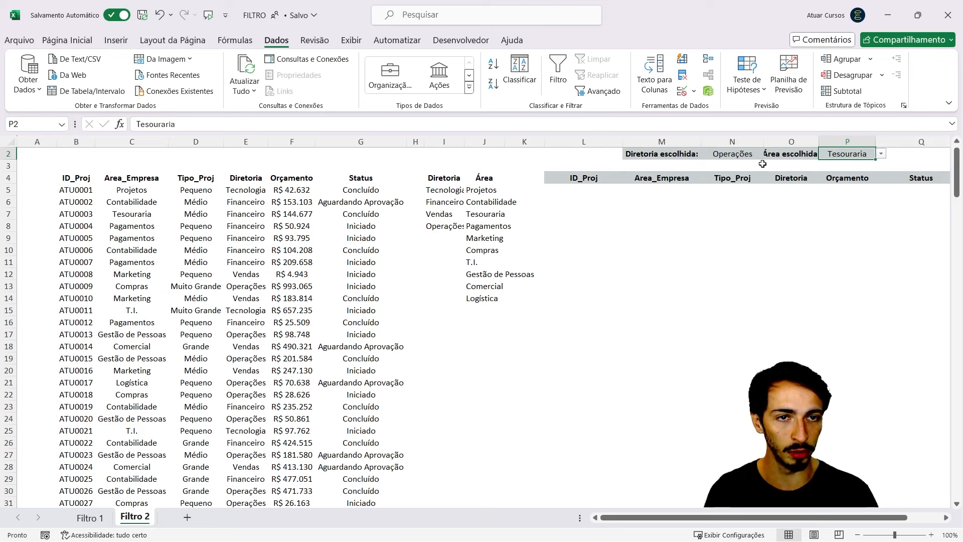
click(742, 153)
click(770, 154)
click(754, 173)
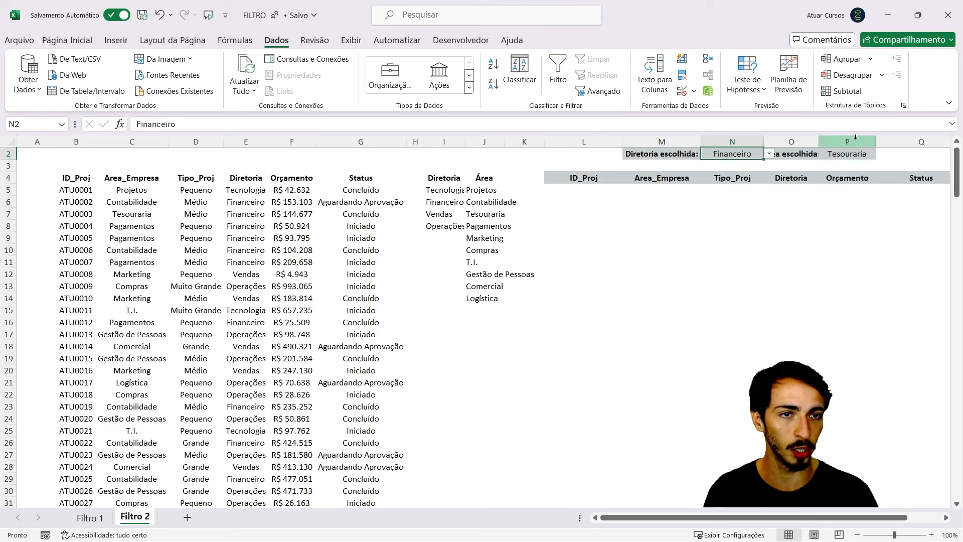
click(872, 157)
click(881, 154)
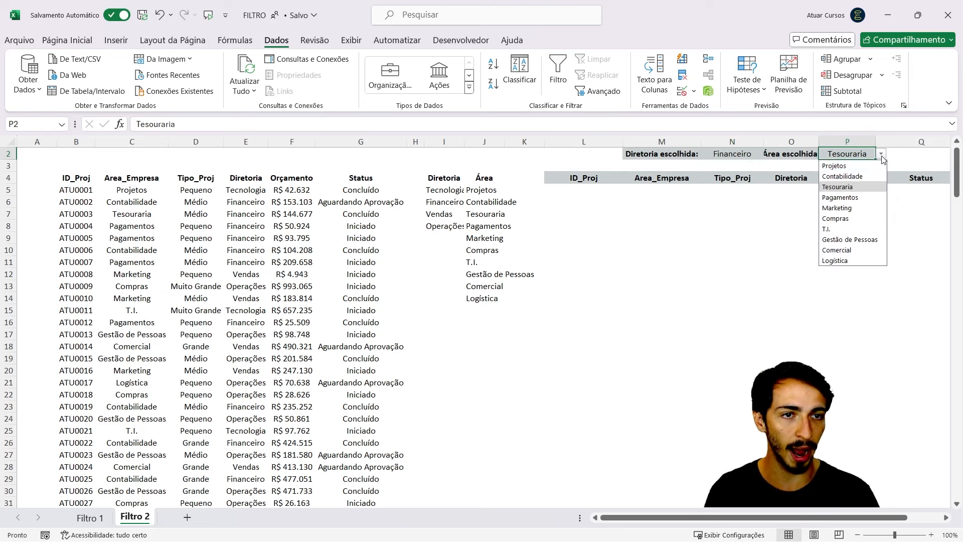
click(869, 197)
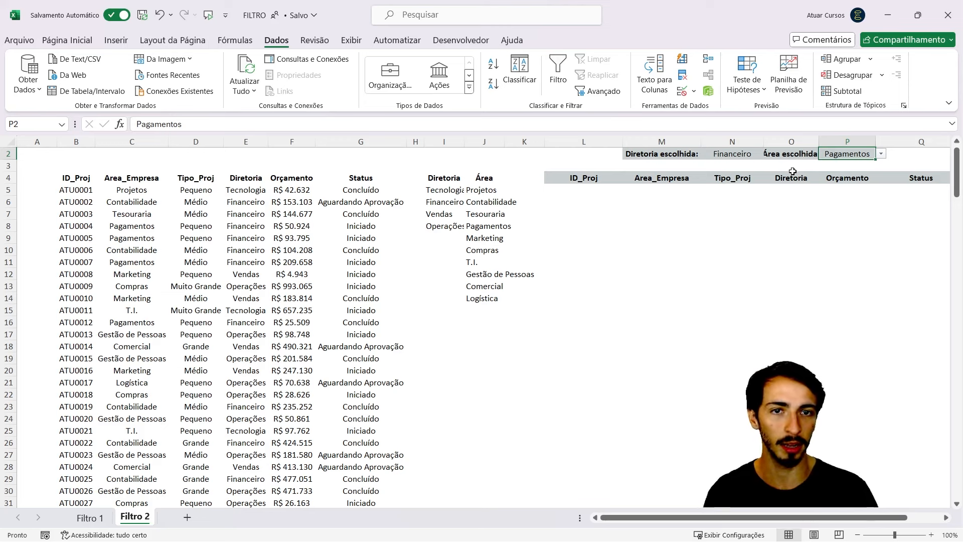
- Start a FILTRO formula in L5 under the ID_Proj header with B5:G204 as the matriz argument
click(583, 194)
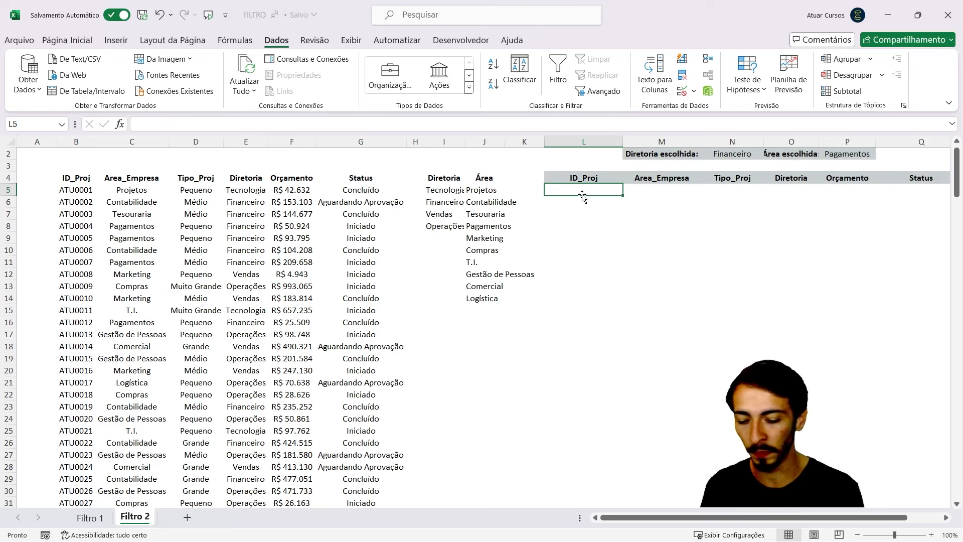
text(=FILTRO()
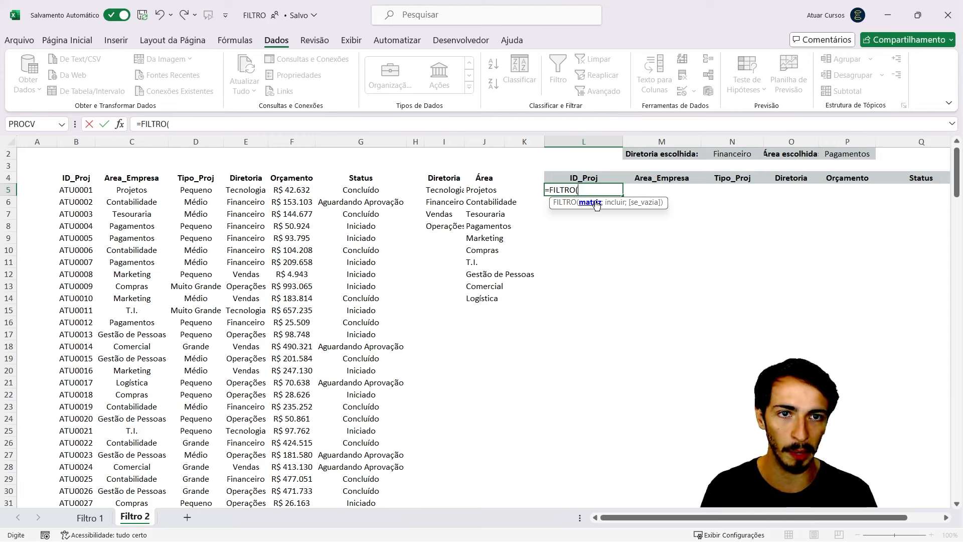
click(86, 192)
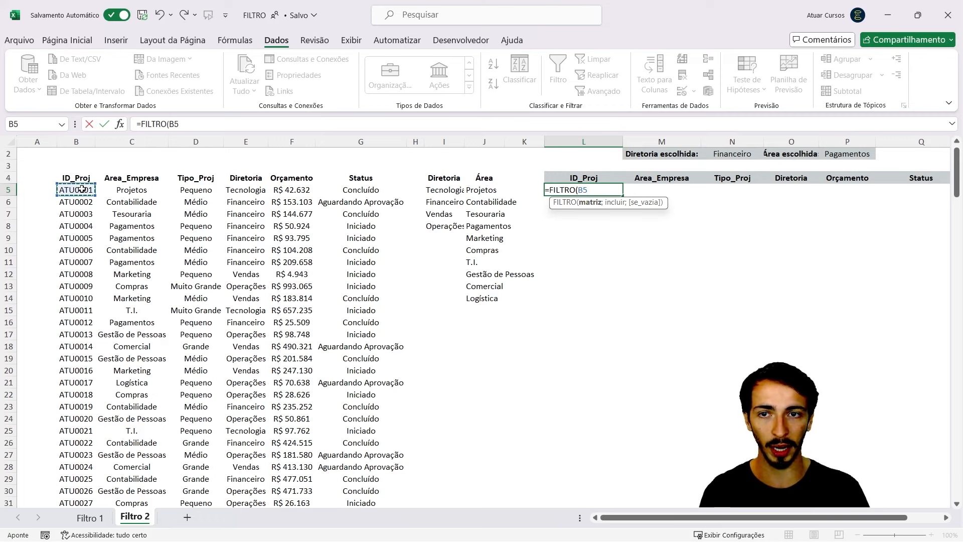
key(ctrl+shift+Down)
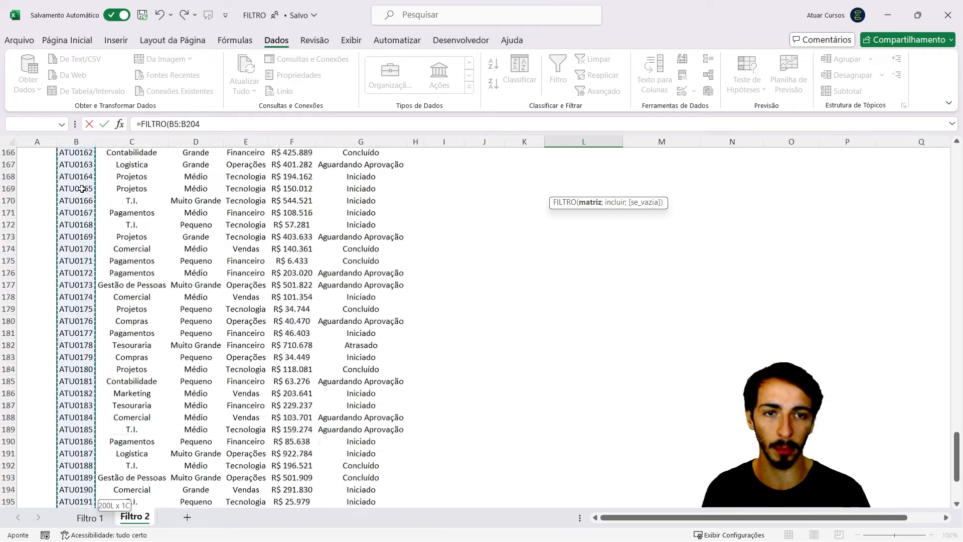
key(ctrl+shift+Right)
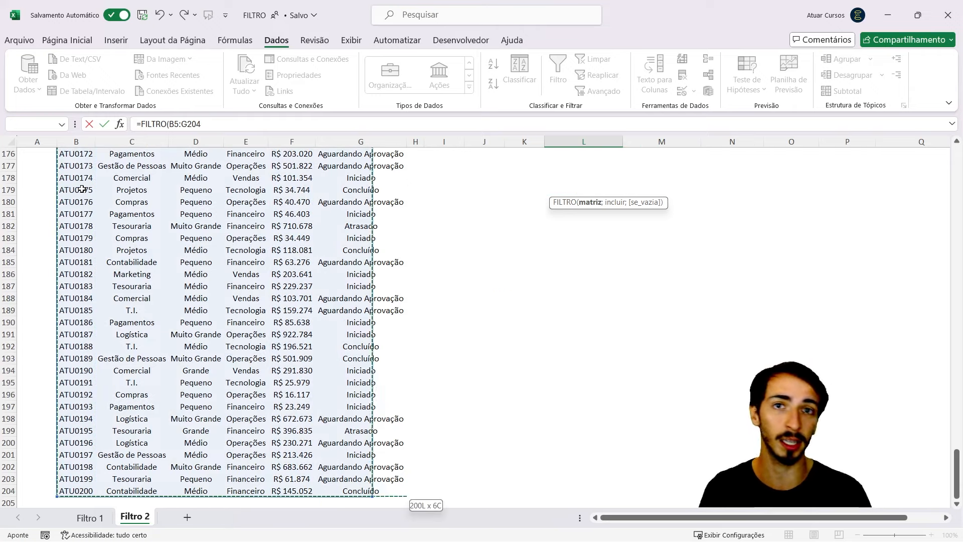
text(;)
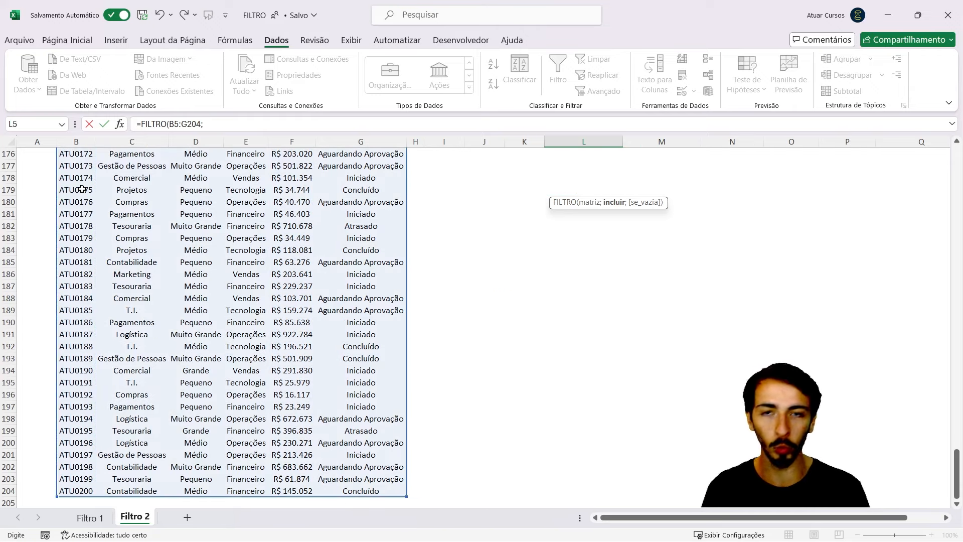
key(Up)
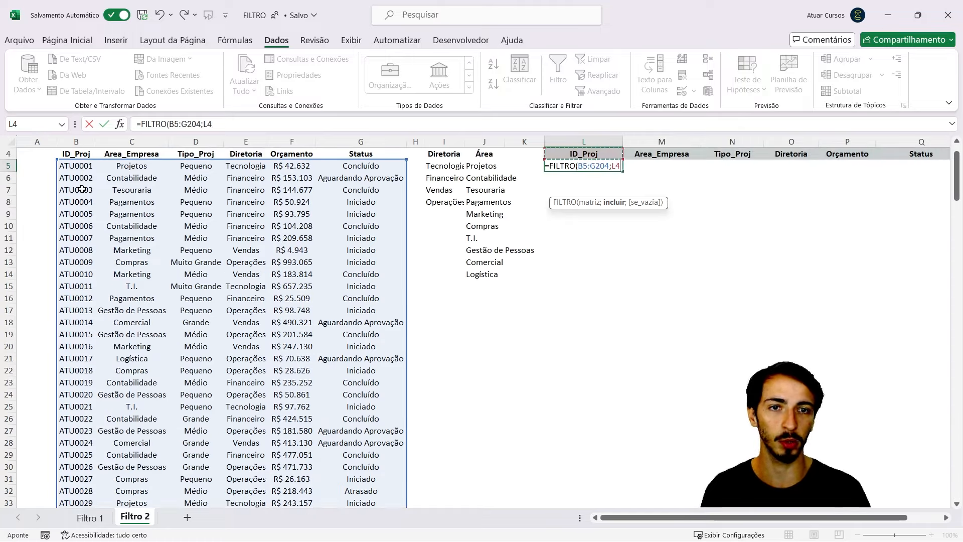
scroll(82, 189, up, 1)
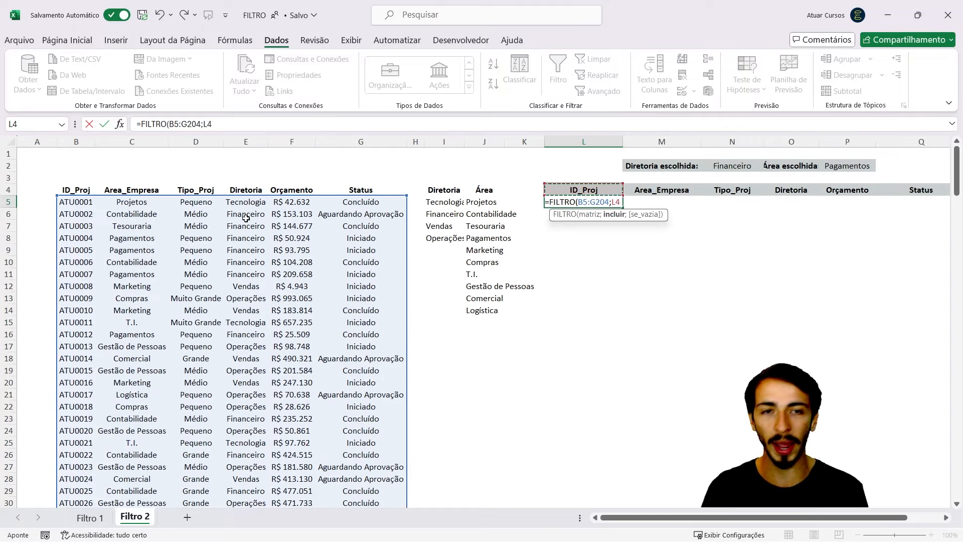
key(BackSpace)
key(BackSpace)
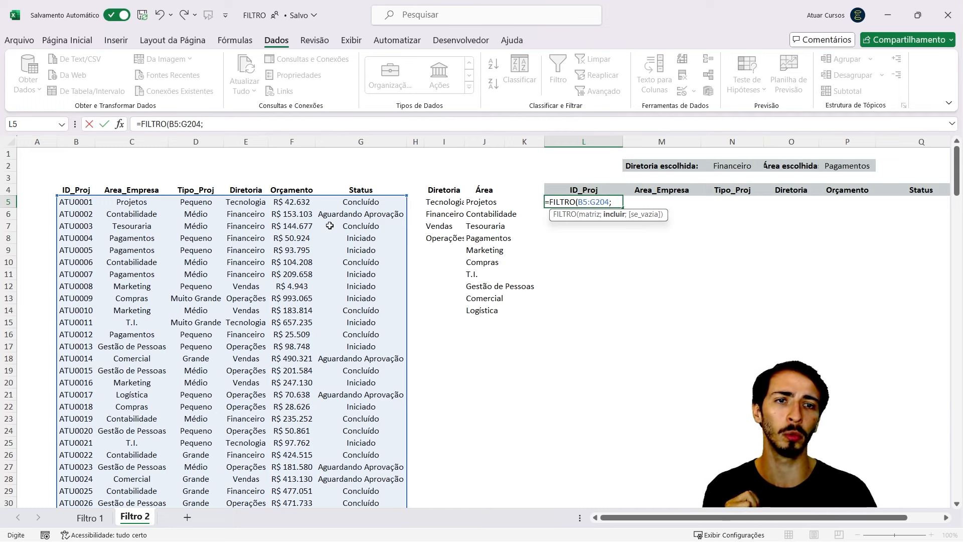
click(737, 168)
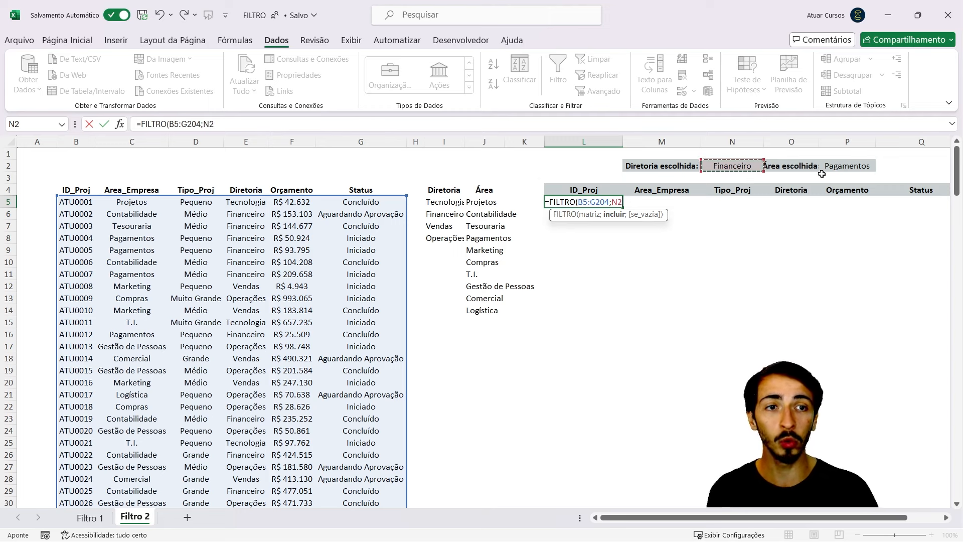
click(852, 171)
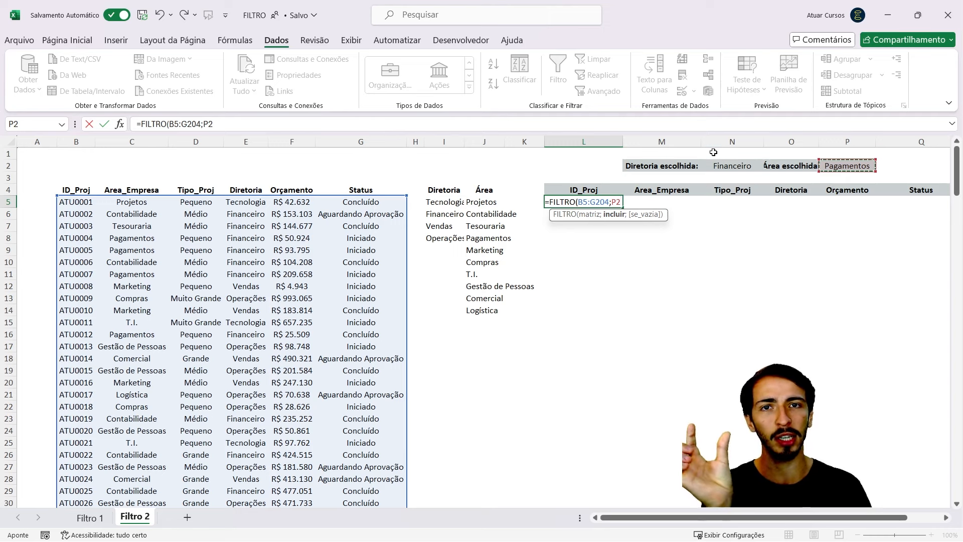
click(727, 167)
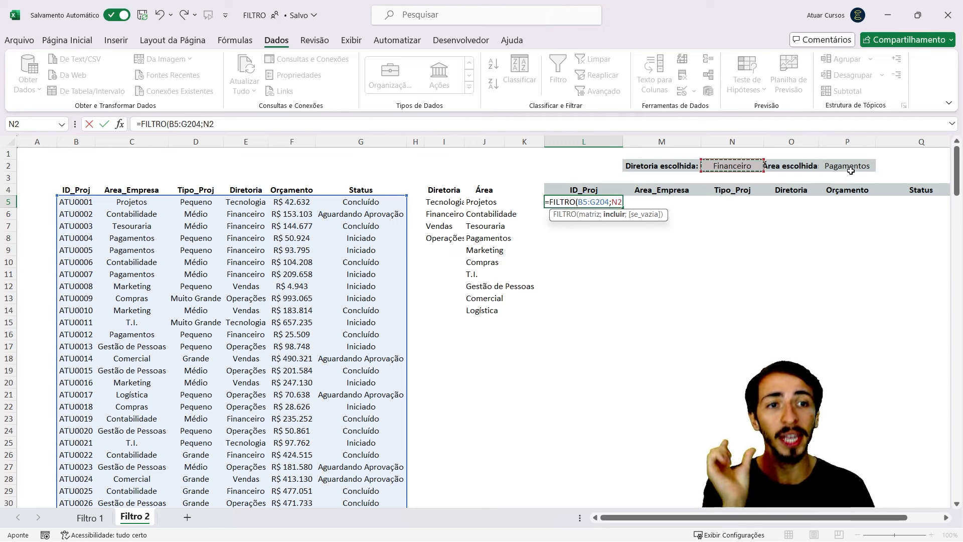
click(847, 166)
click(726, 166)
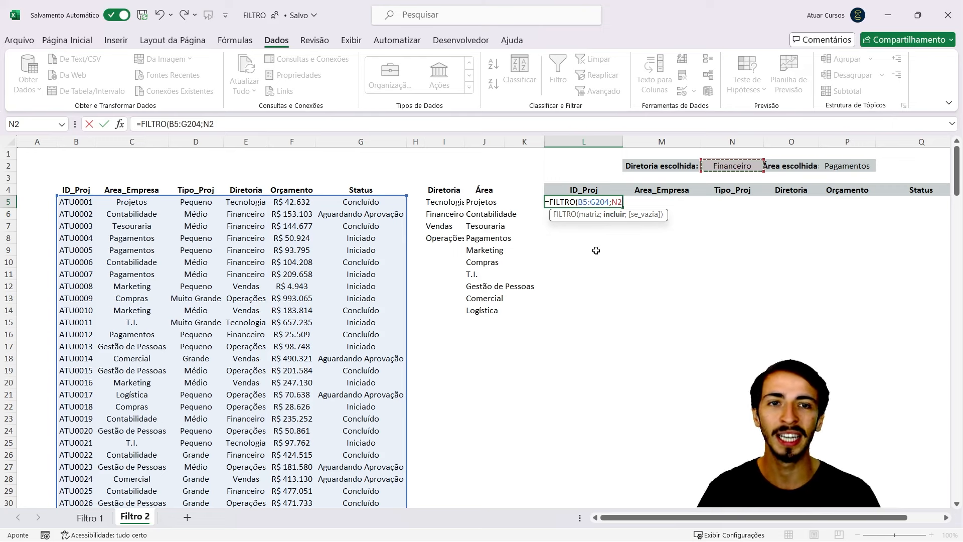
key(BackSpace)
key(BackSpace)
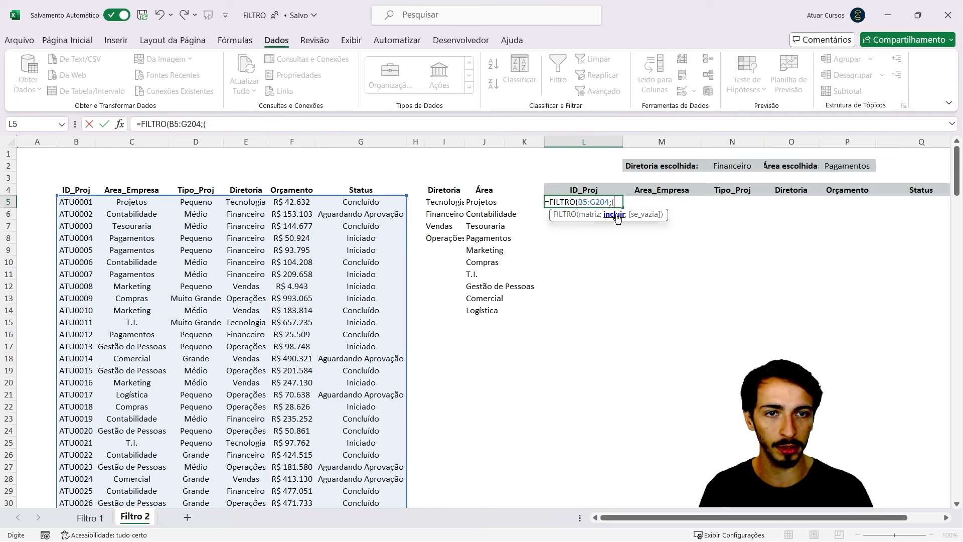
- Add the Diretoria criterion (E5:E204=N2) as the first condition of the incluir argument, followed by a multiplication sign
click(248, 201)
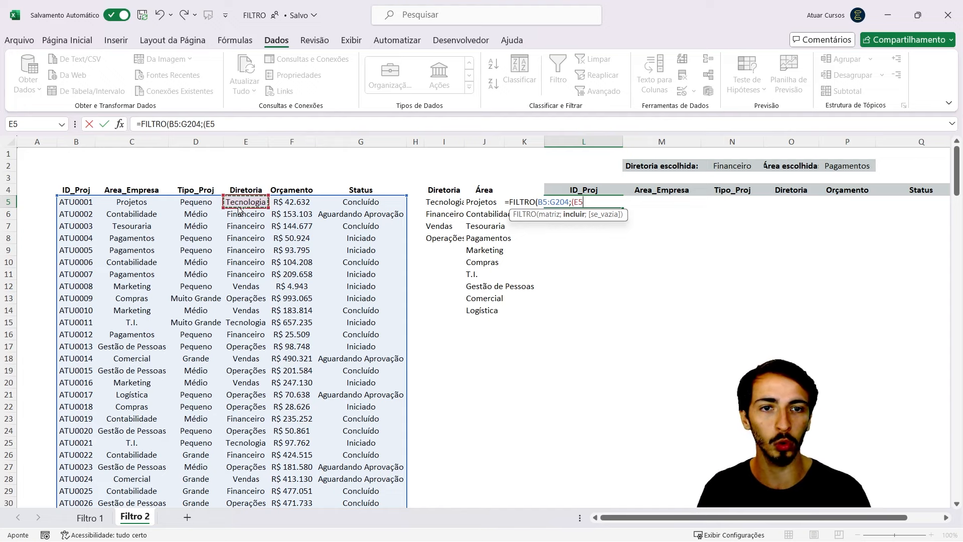
key(ctrl+shift+Down)
text(=)
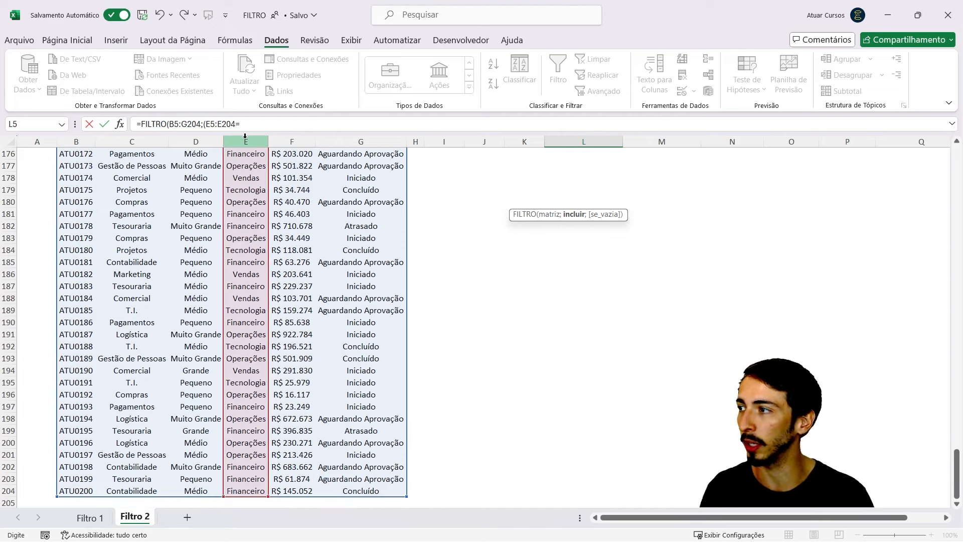
drag(956, 470, 946, 150)
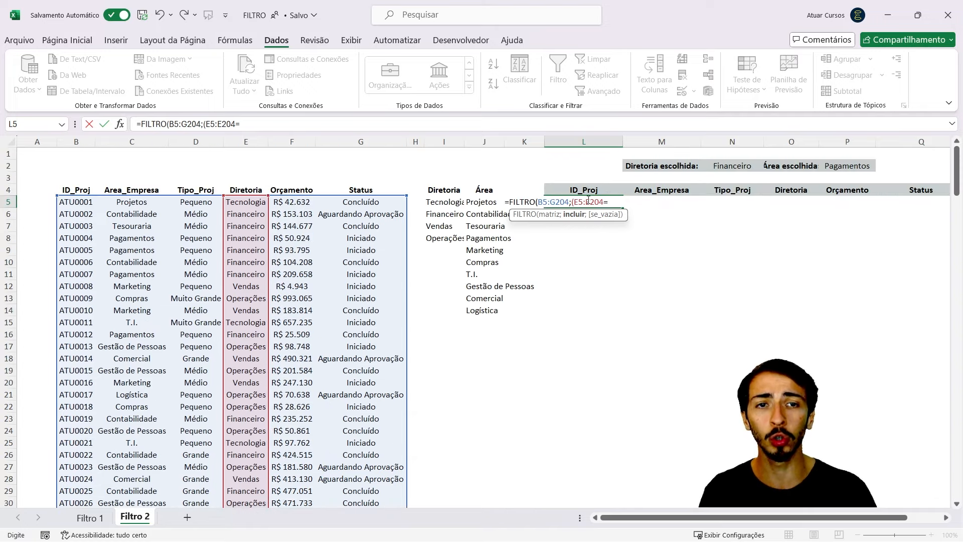
click(726, 170)
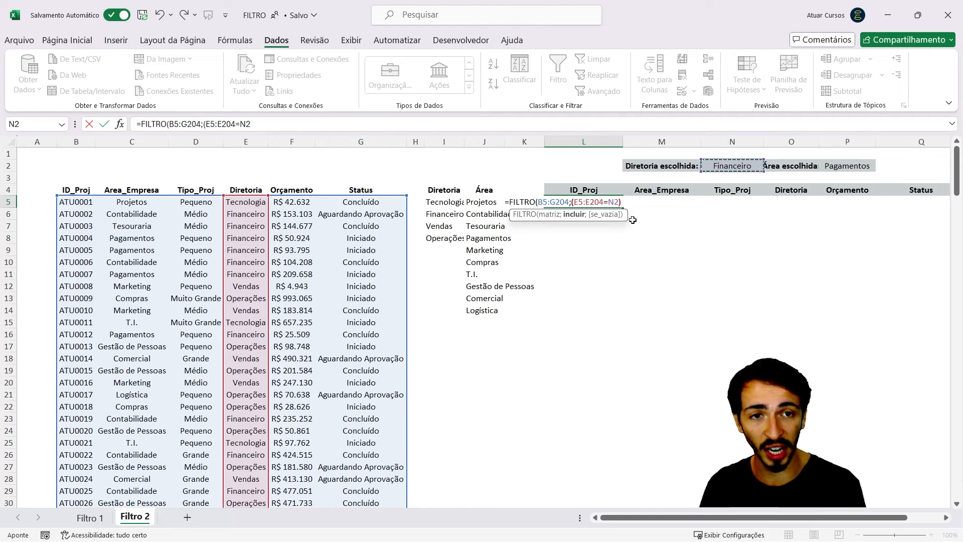
text()*()
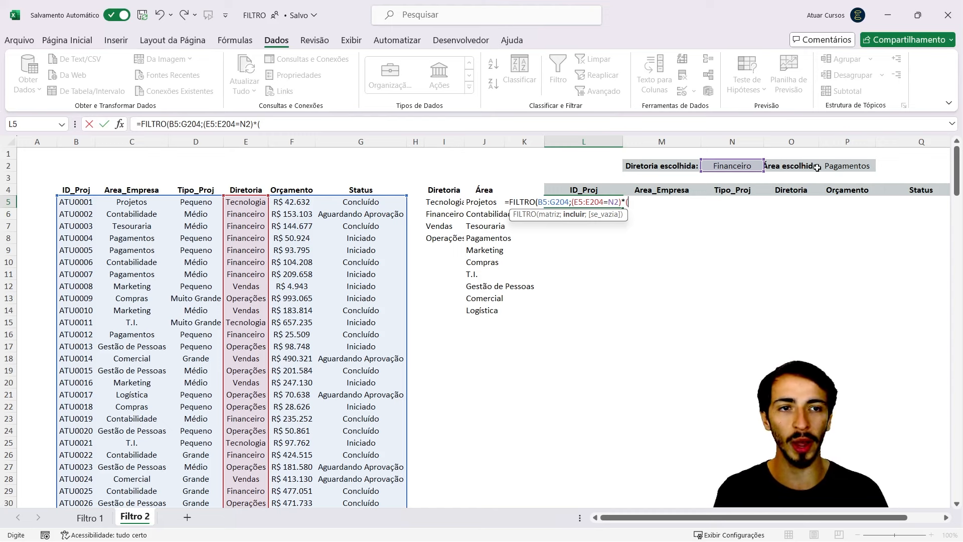
- Add the Area_Empresa criterion (C5:C204=P2) as the second condition of the incluir argument
click(143, 201)
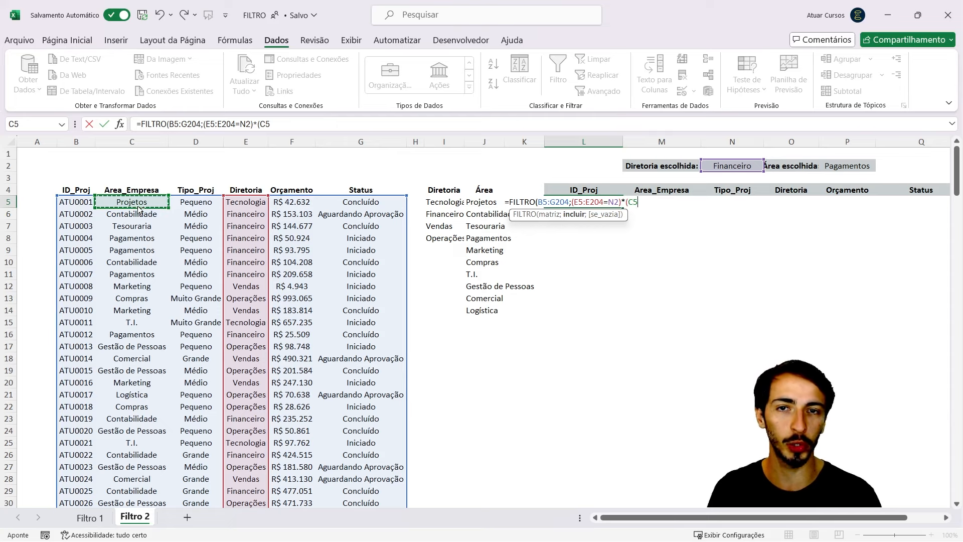
key(ctrl+shift+Down)
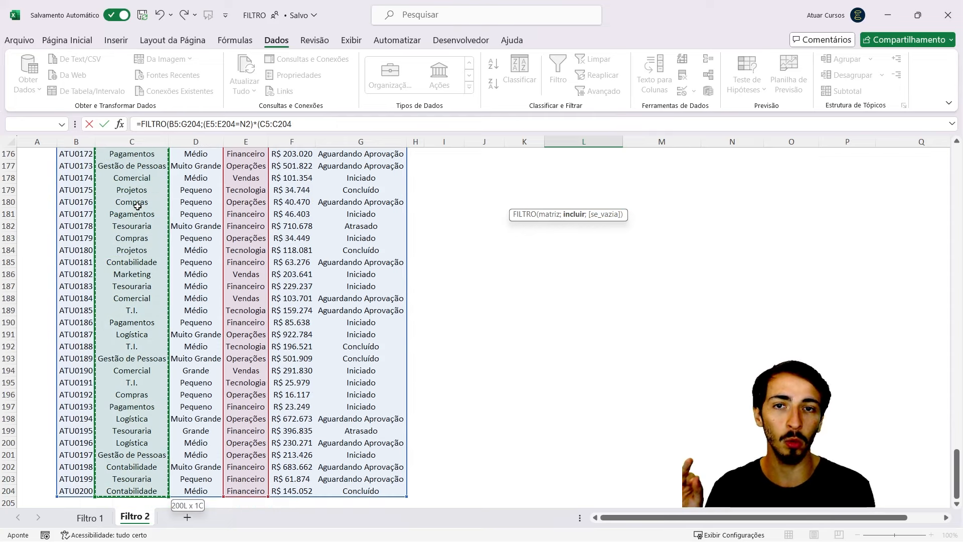
text(=)
drag(957, 477, 913, 163)
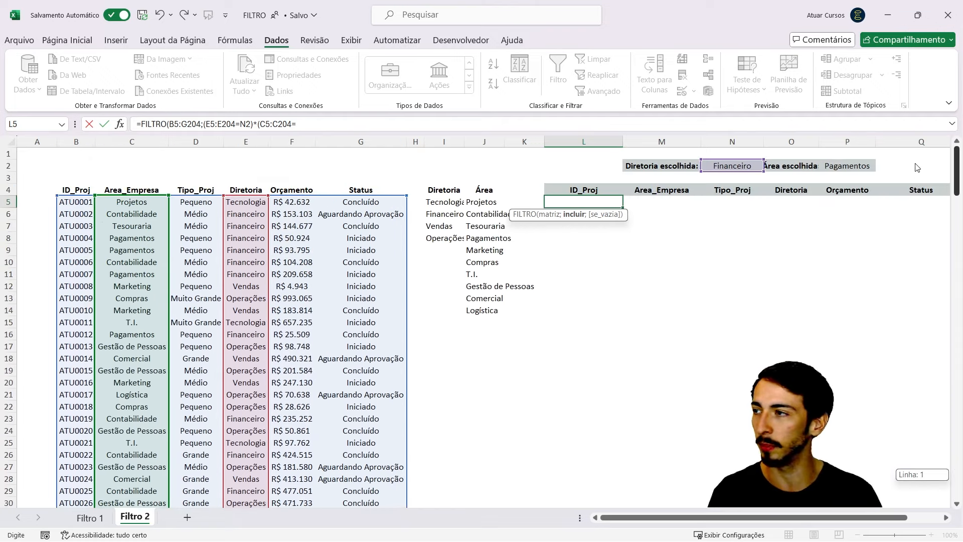
click(852, 170)
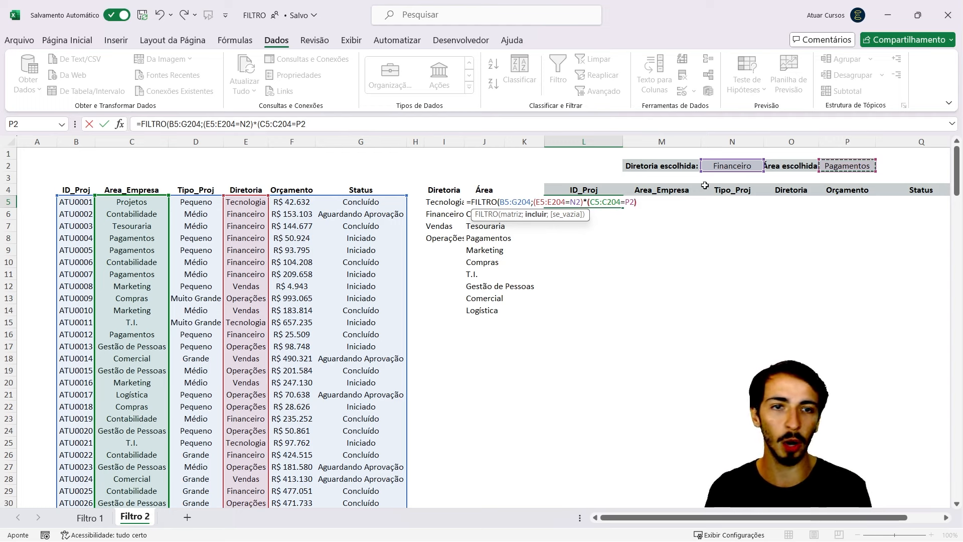
text())
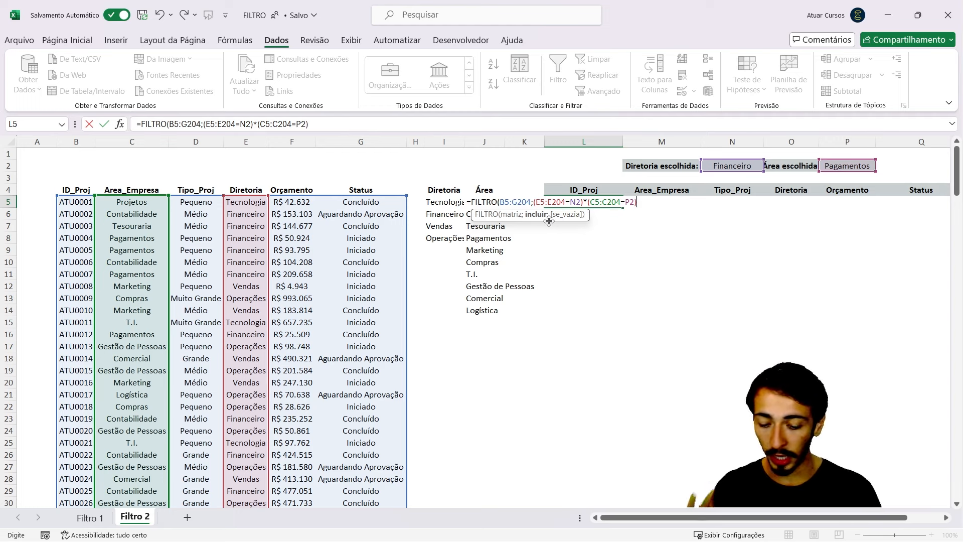
- Set the se_vazia argument to "Não existem registros" and complete the FILTRO formula in L5
text(;)
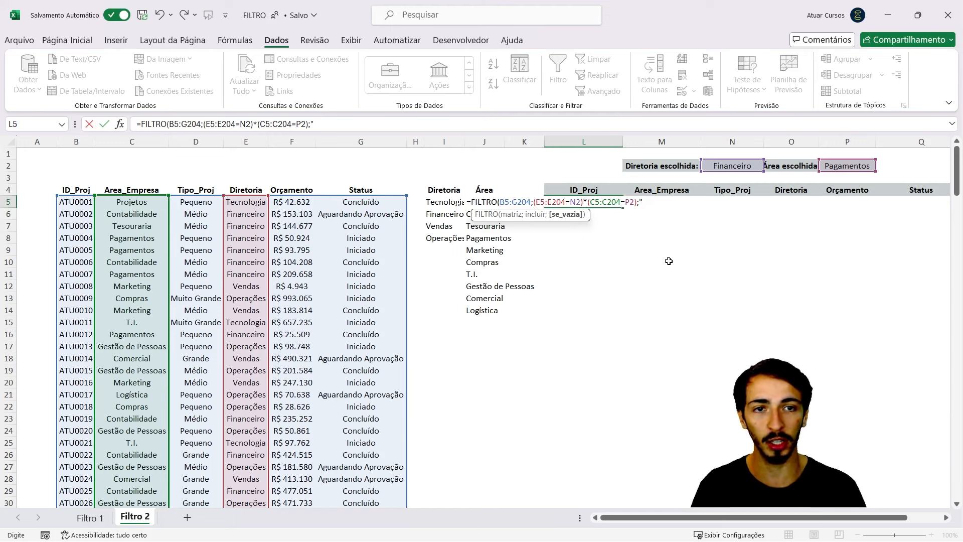
text(Não ex)
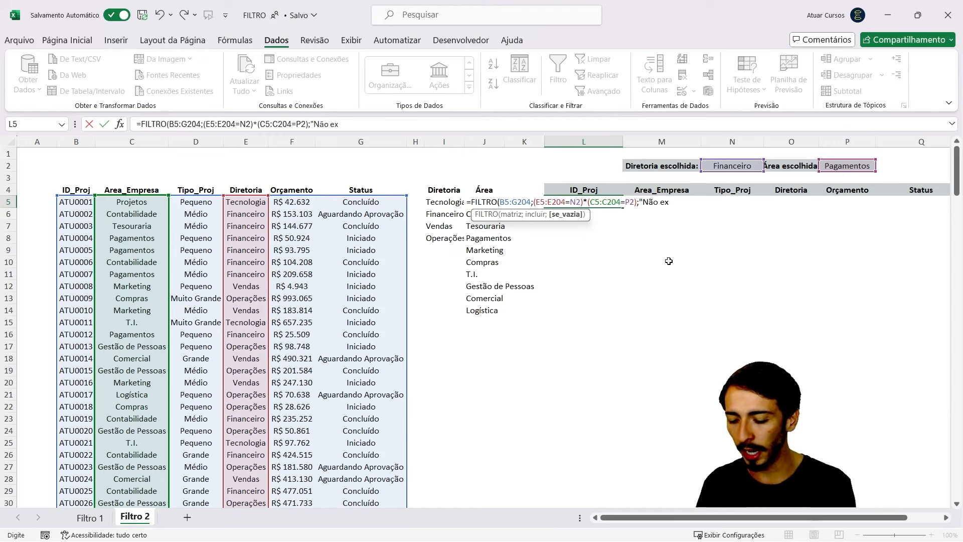
text(istem registros")
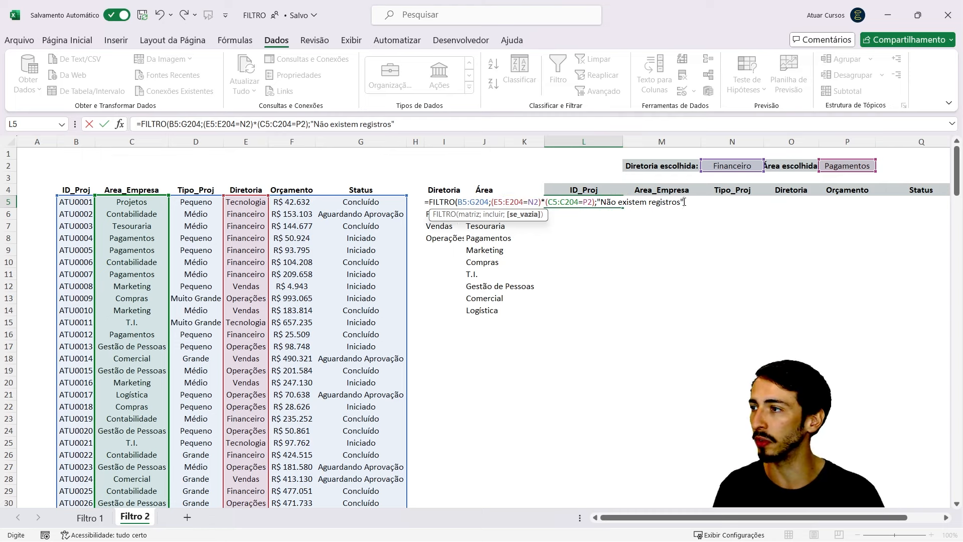
text())
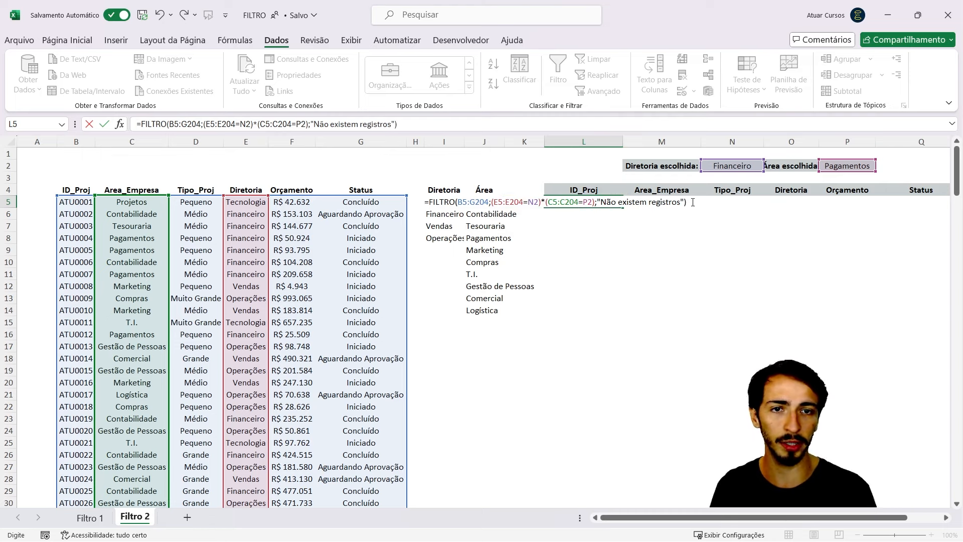
key(Return)
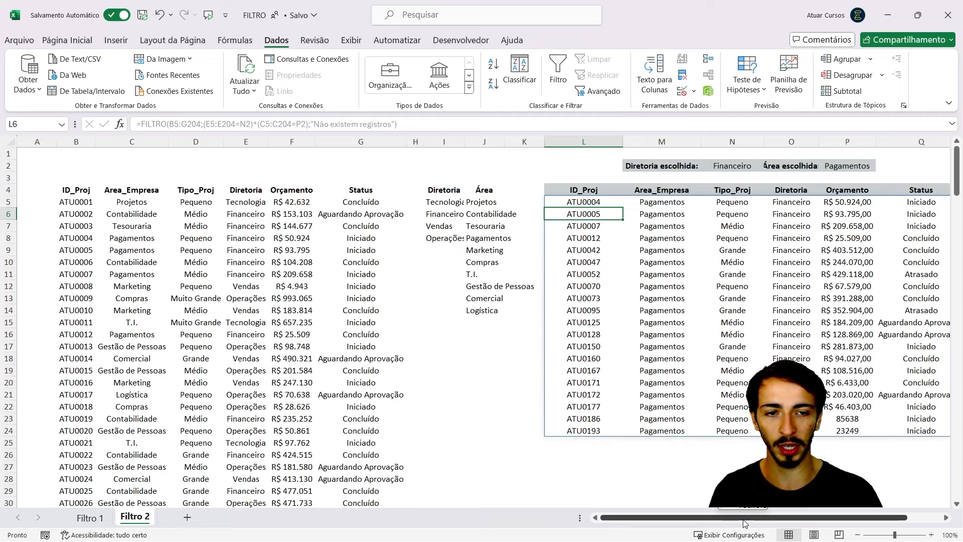
- Hide columns A through J, which hold the project data and the unique-value lists
drag(744, 521, 778, 521)
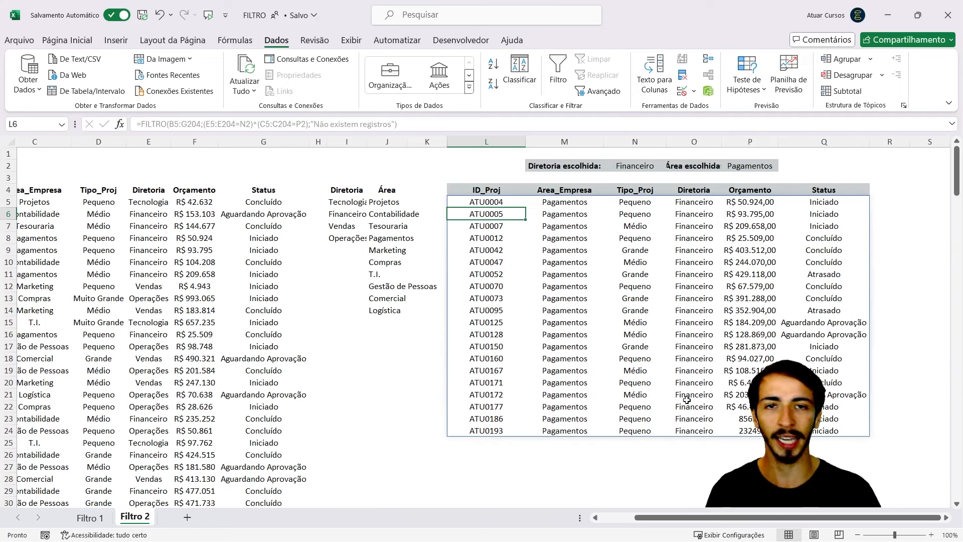
drag(701, 518, 680, 518)
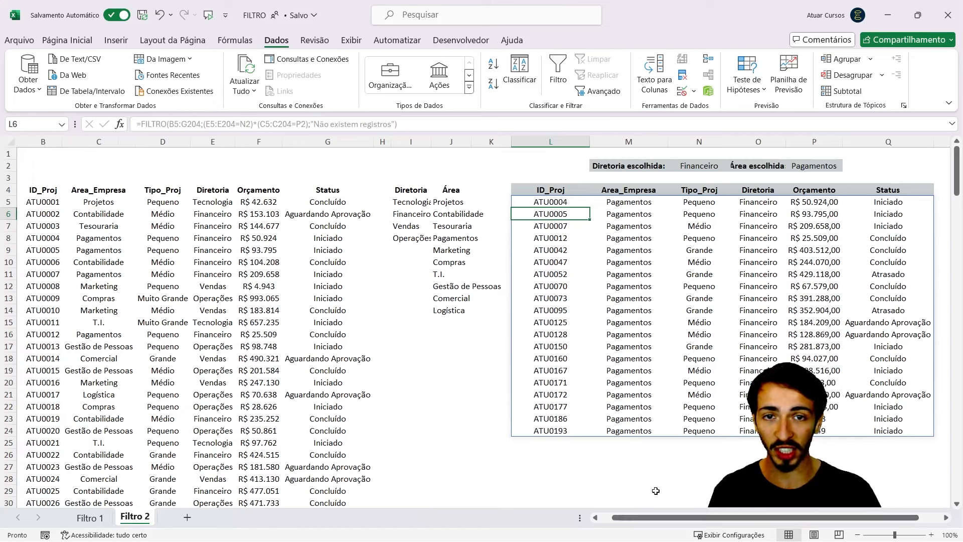
click(296, 311)
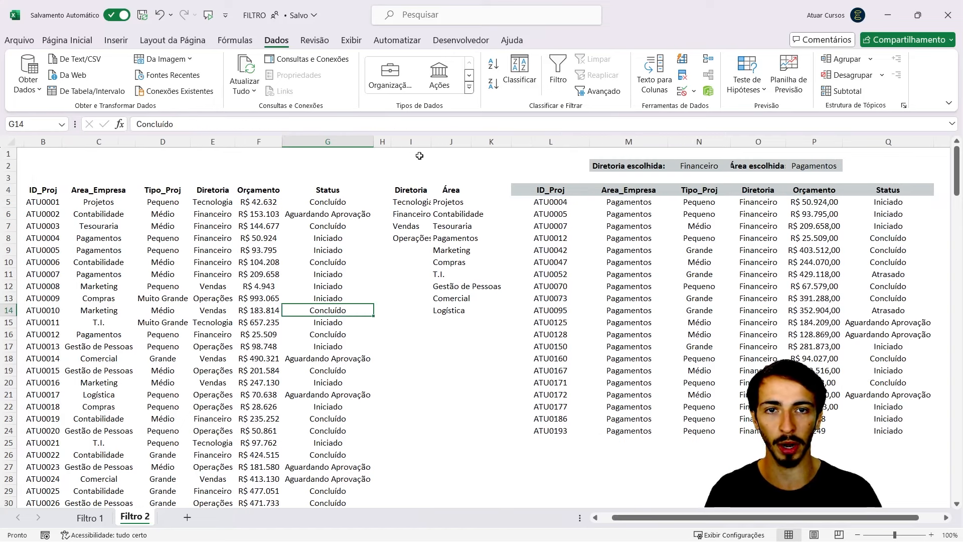
click(440, 142)
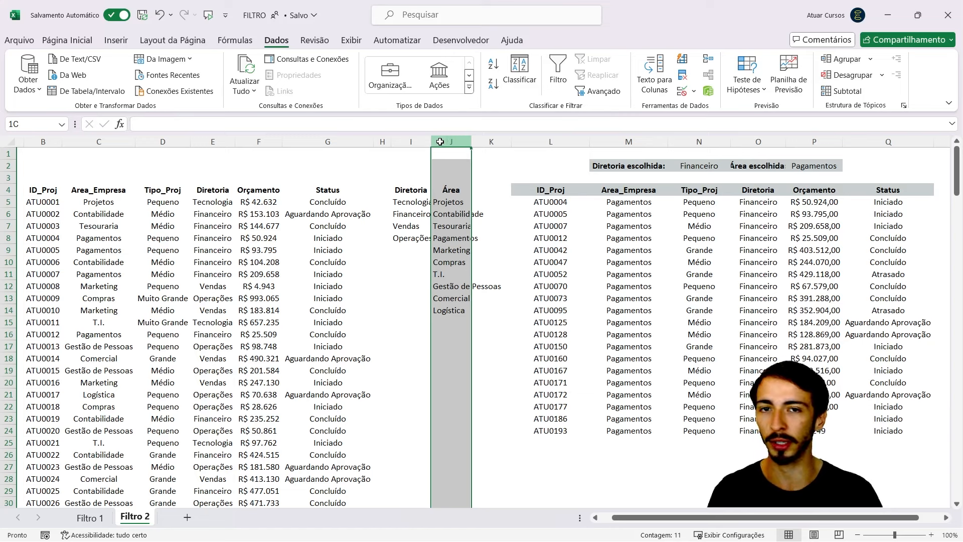
drag(440, 141, 15, 142)
drag(702, 517, 663, 519)
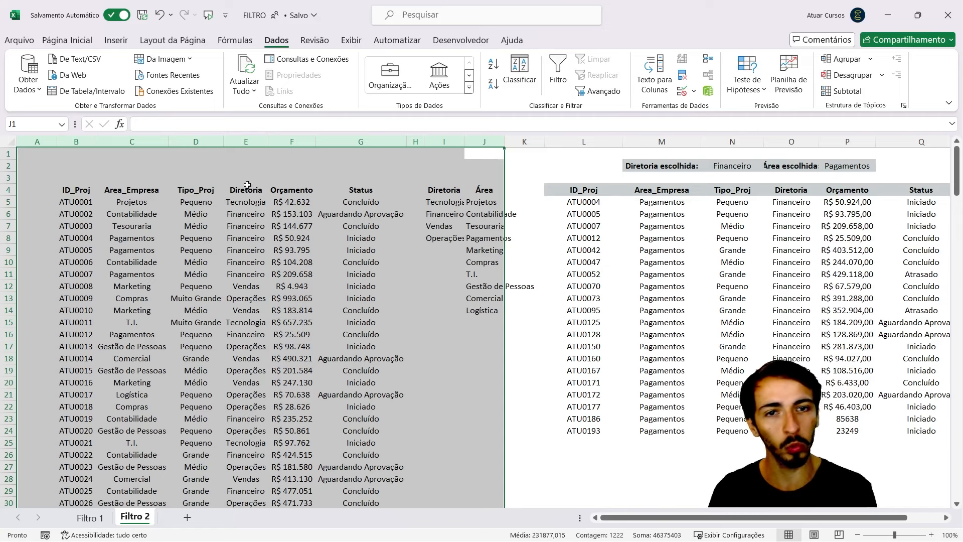
scroll(248, 186, right, 5)
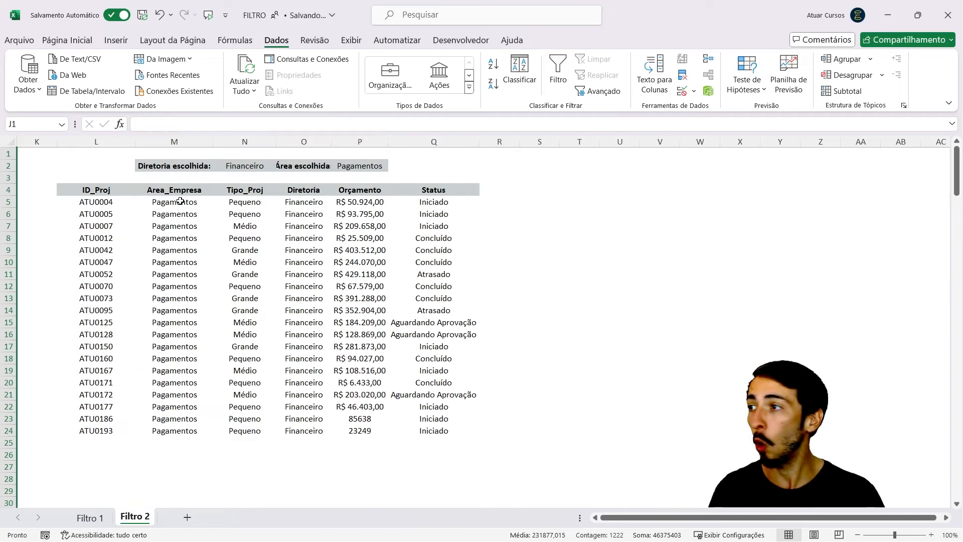
click(46, 214)
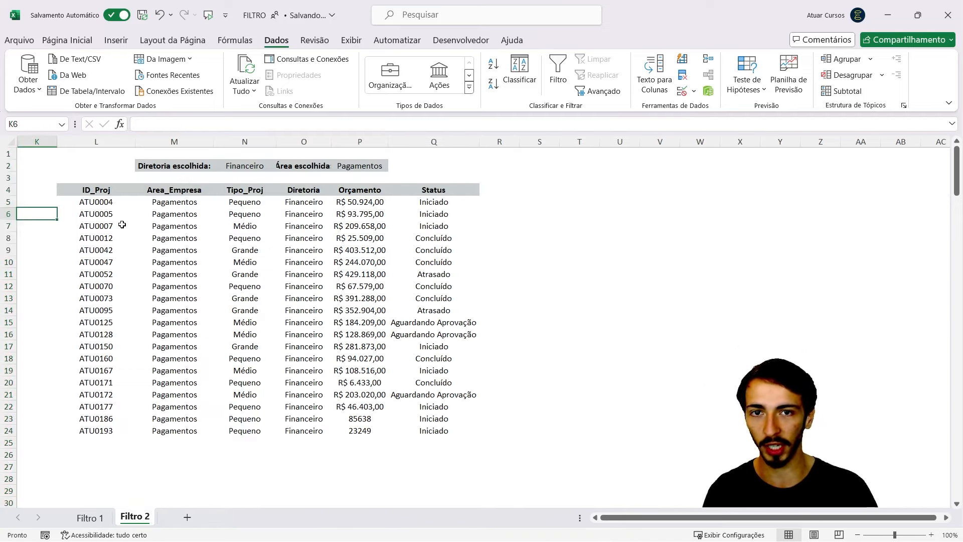
- Zoom the sheet to 115% and autofit the width of the Orçamento column P
scroll(200, 253, up, 2)
scroll(215, 255, up, 1)
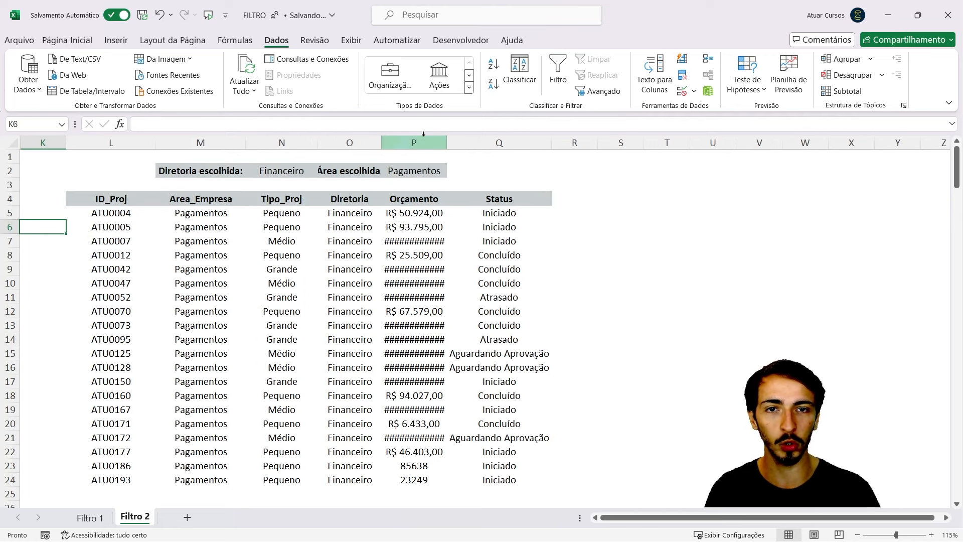
double_click(447, 143)
- Test the filter by choosing Tecnologia as the Diretoria in N2 and T.I. as the Área in P2
click(270, 172)
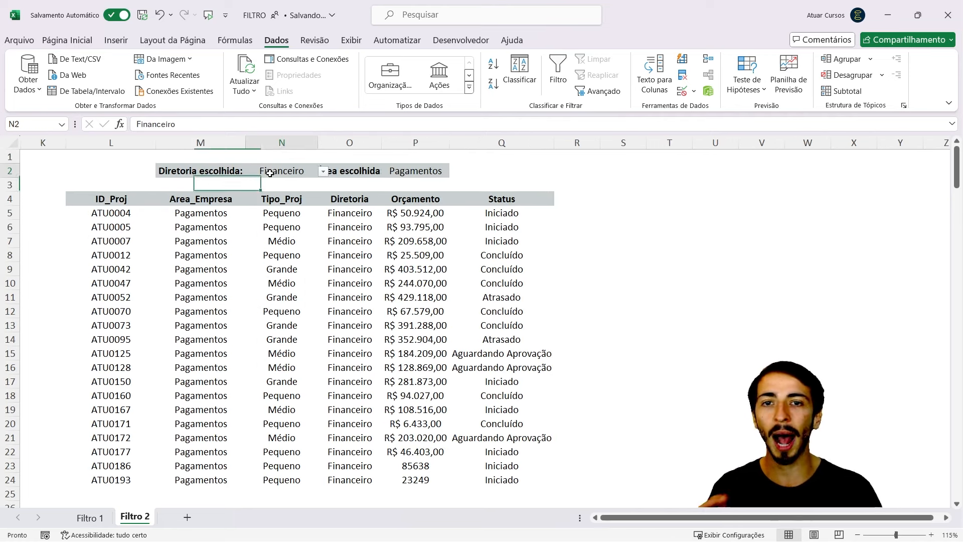
click(323, 172)
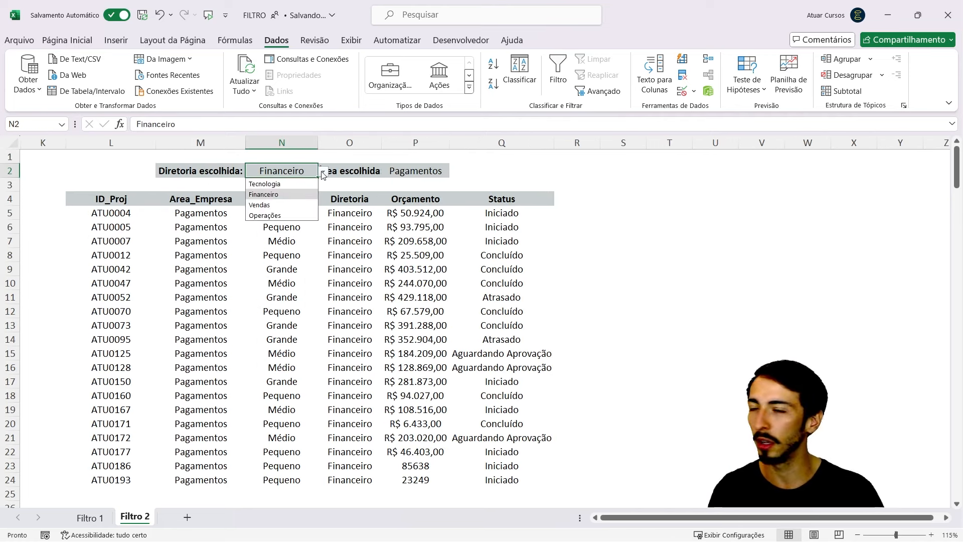
click(255, 184)
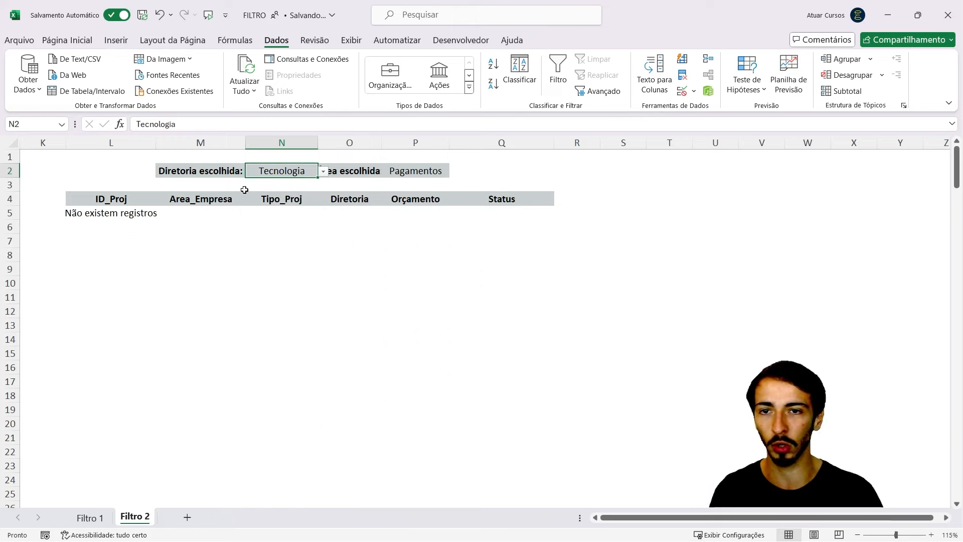
click(422, 171)
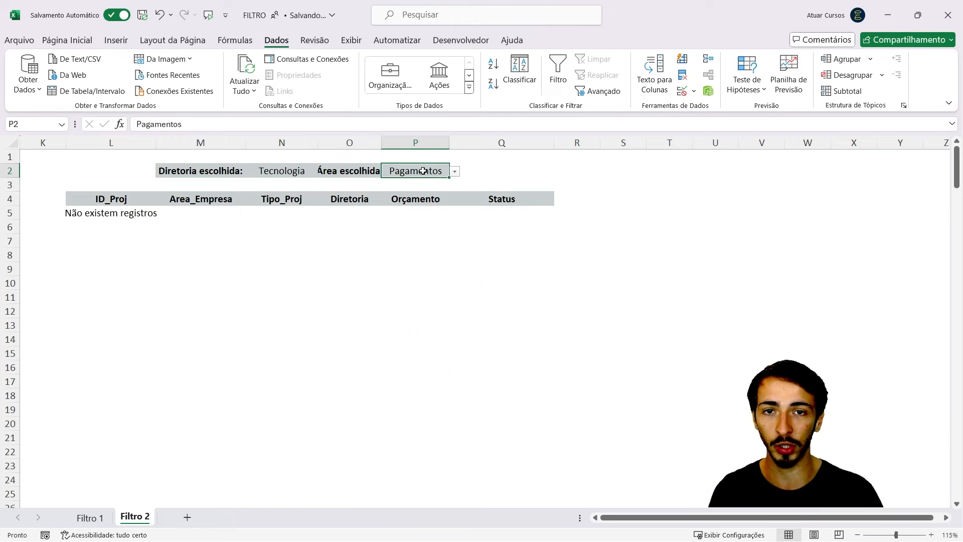
click(459, 171)
click(409, 249)
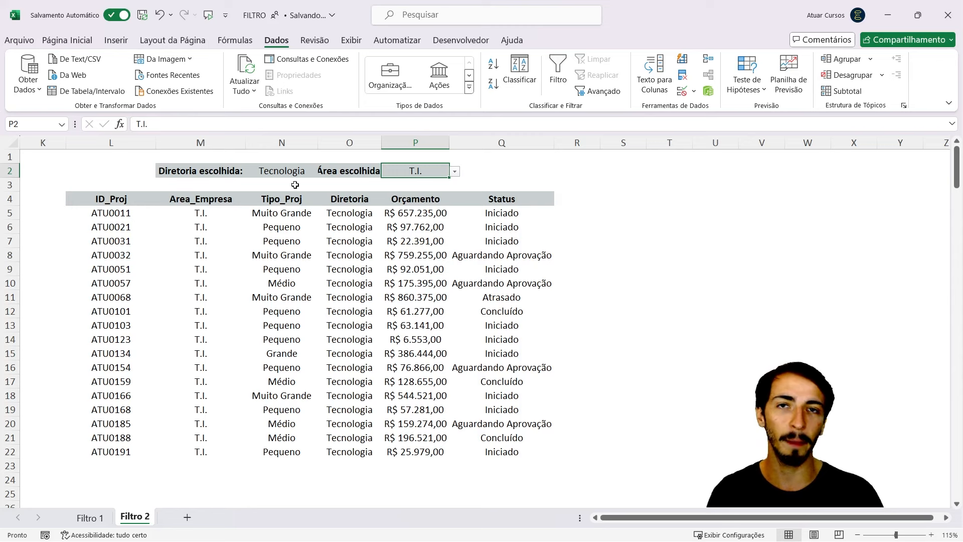
- Choose Vendas as the Diretoria in N2 and try the areas Projetos, Contabilidade and Comercial in P2
click(288, 170)
click(324, 171)
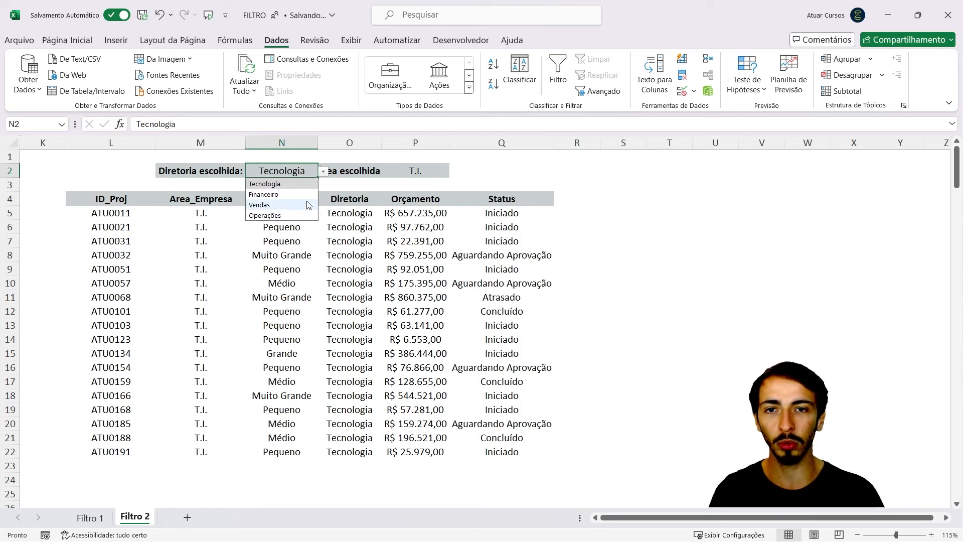
click(308, 205)
click(432, 172)
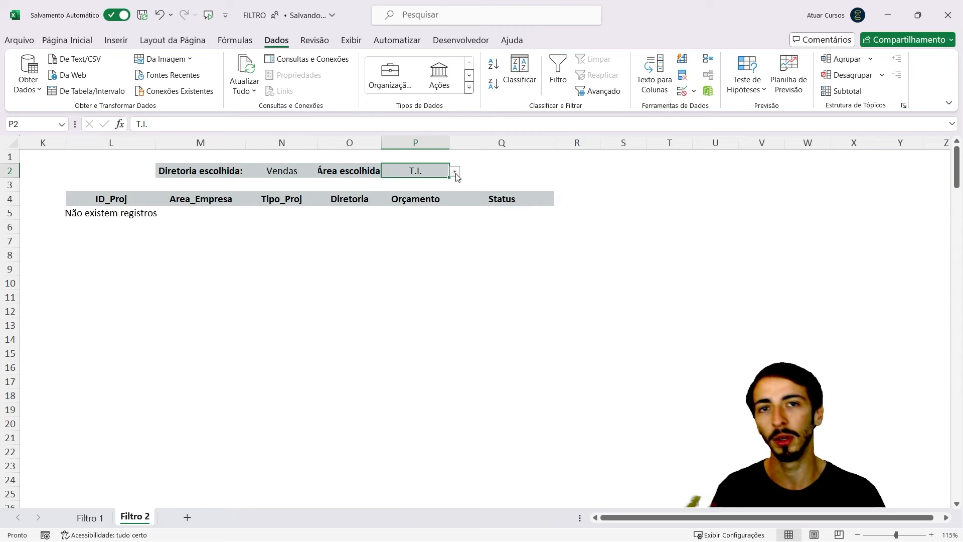
click(455, 172)
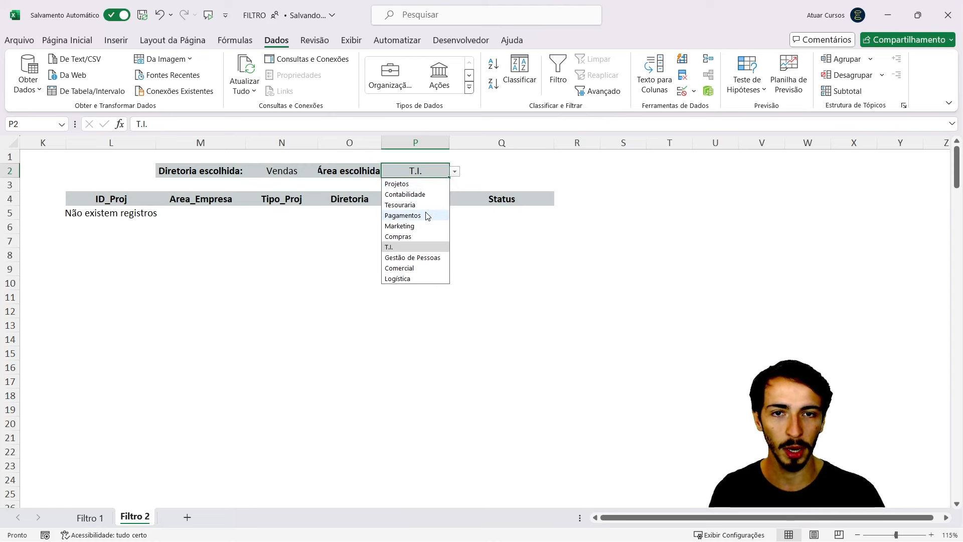
click(416, 184)
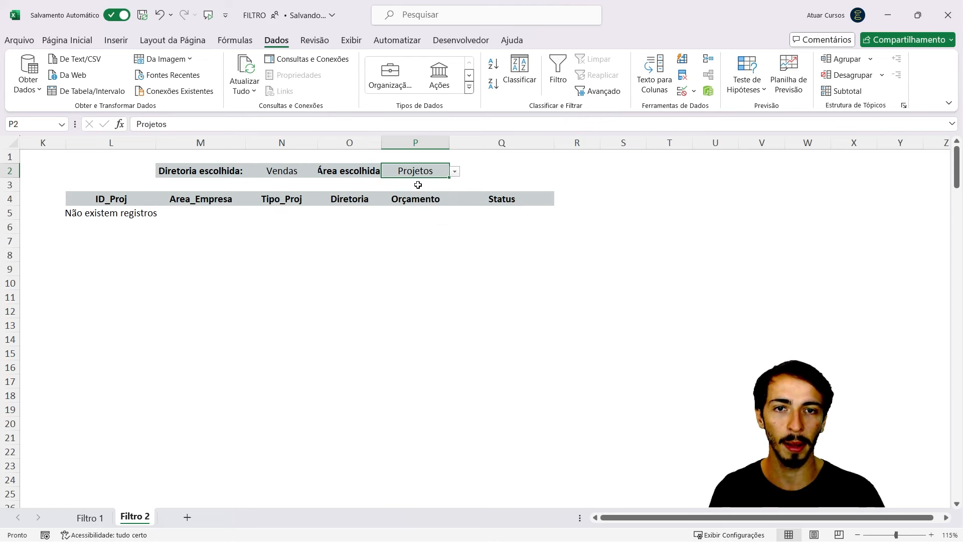
click(454, 172)
click(439, 195)
click(455, 173)
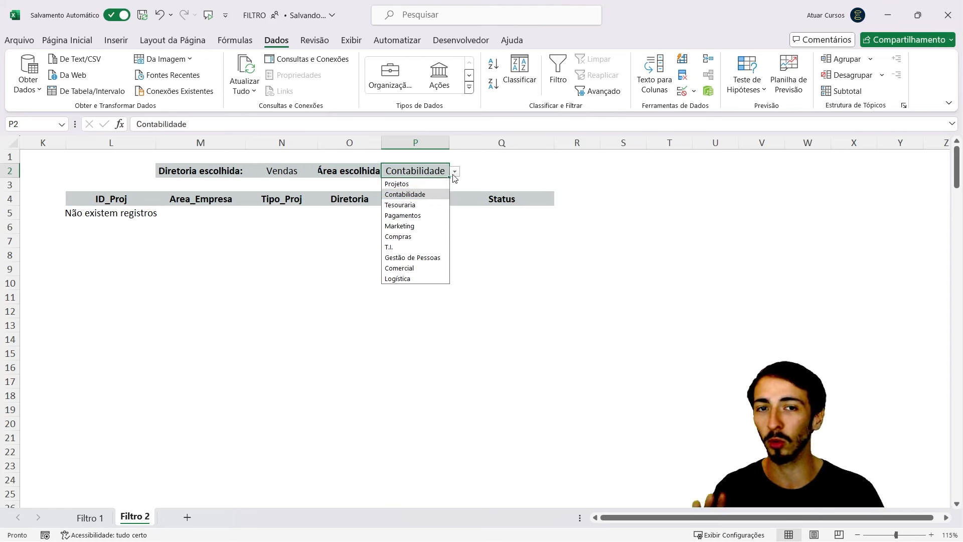
click(417, 270)
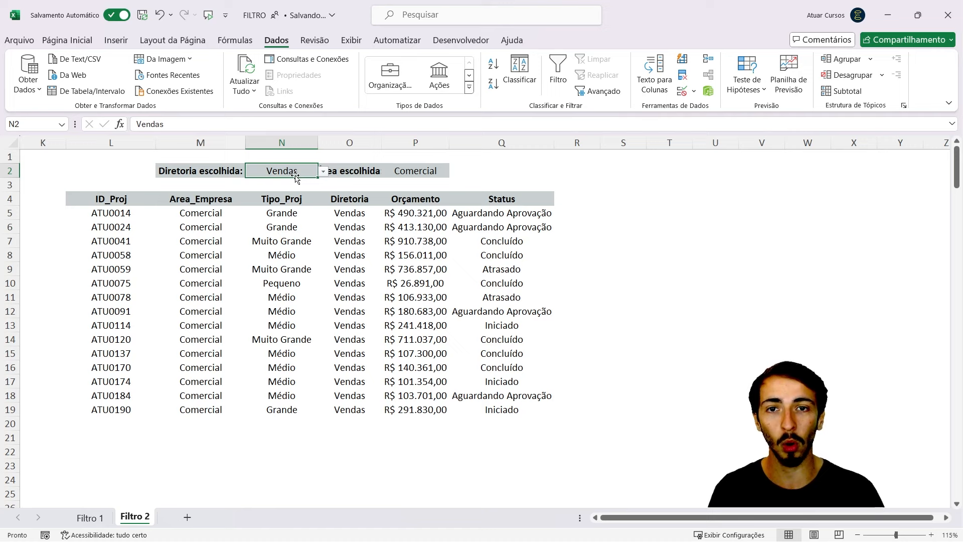
- Filter the projects by choosing Financeiro as the Diretoria in N2 and Tesouraria as the Área in P2
click(324, 171)
click(303, 194)
click(416, 170)
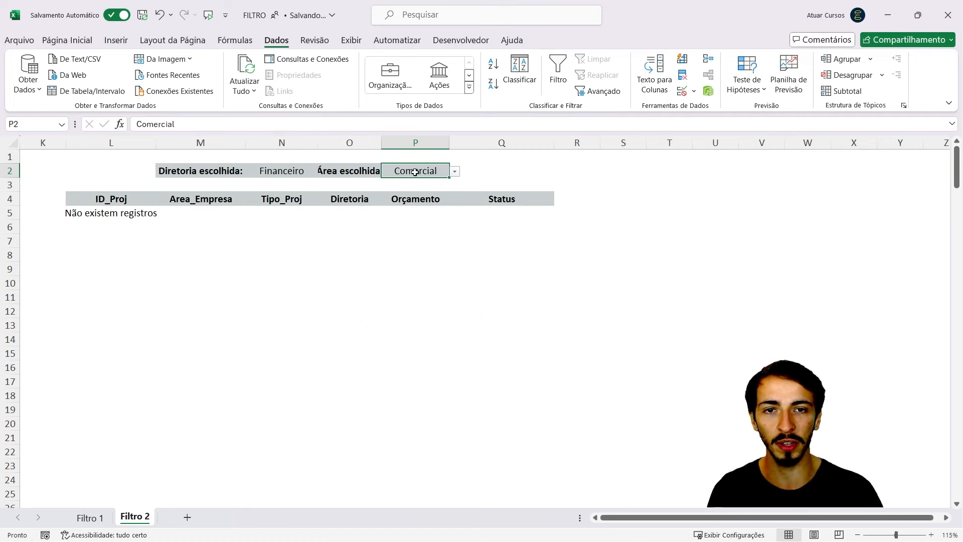
click(457, 172)
click(436, 171)
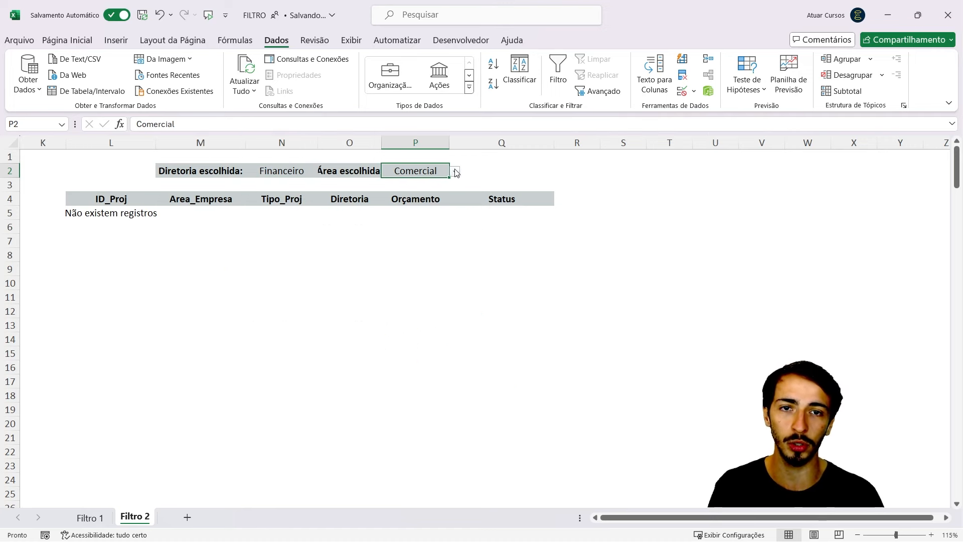
click(456, 172)
click(427, 205)
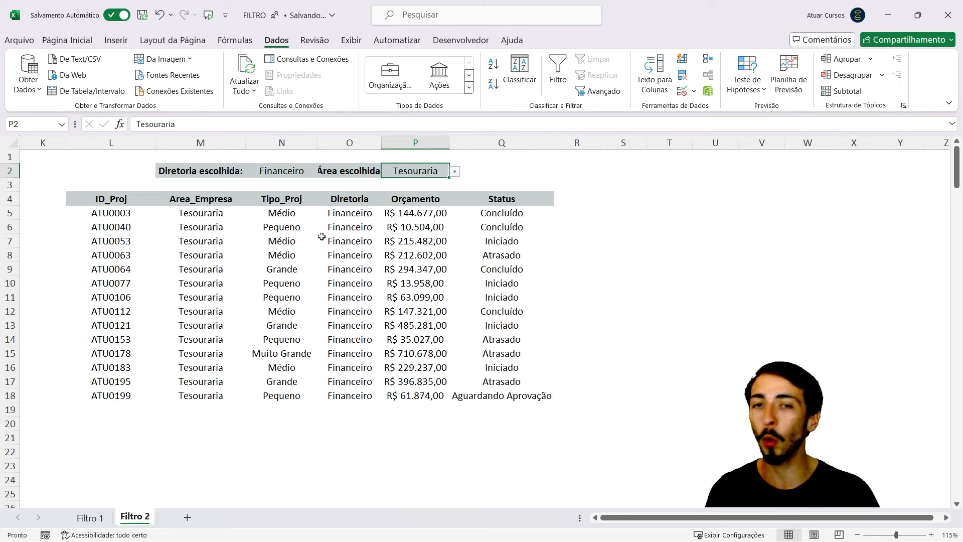
- Examine the filtered project rows, the criteria cells N2 and P2 and the Status column, and compare with the Filtro 1 sheet
drag(100, 216, 507, 394)
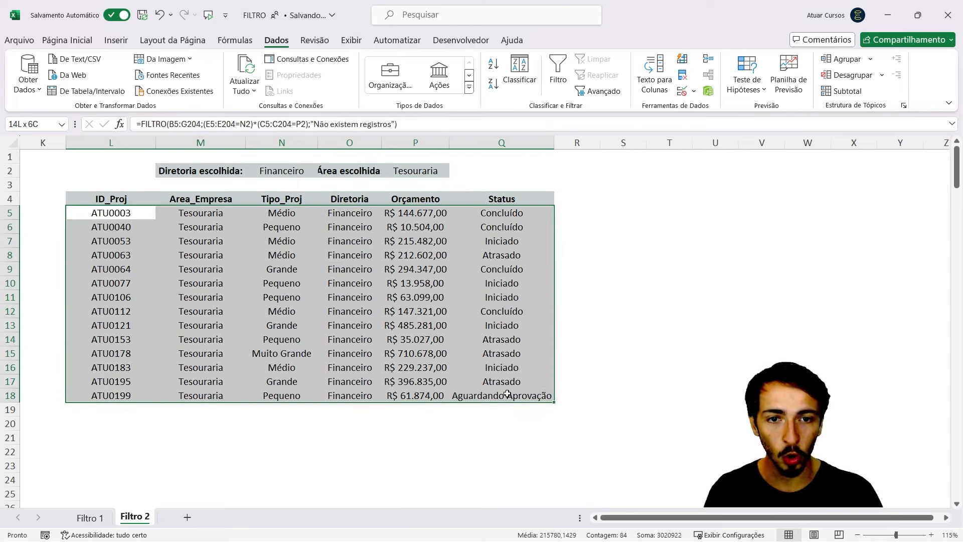
click(456, 324)
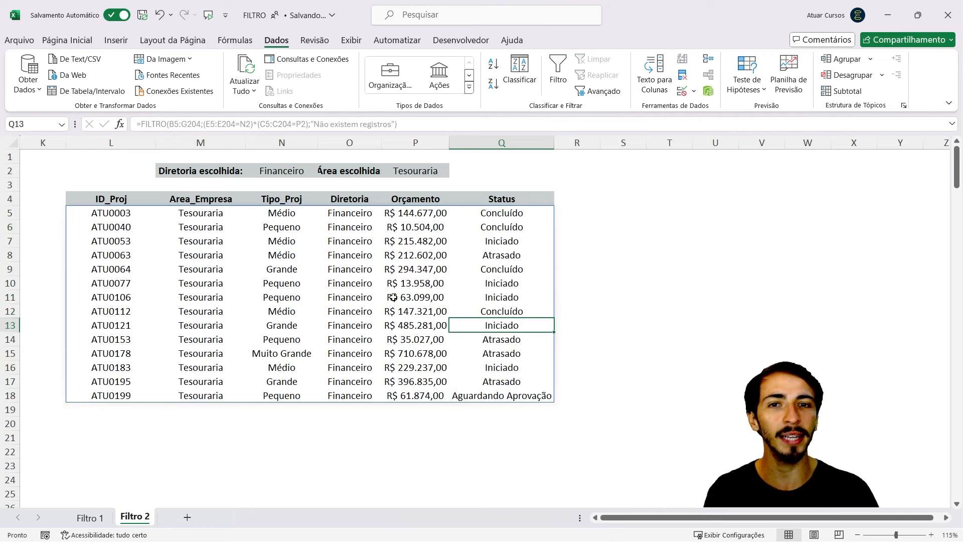
click(265, 177)
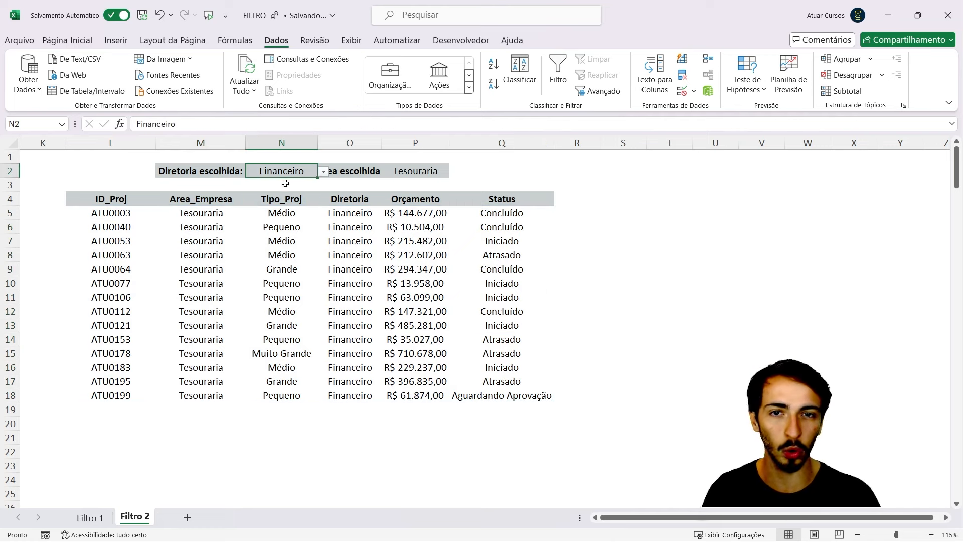
click(404, 172)
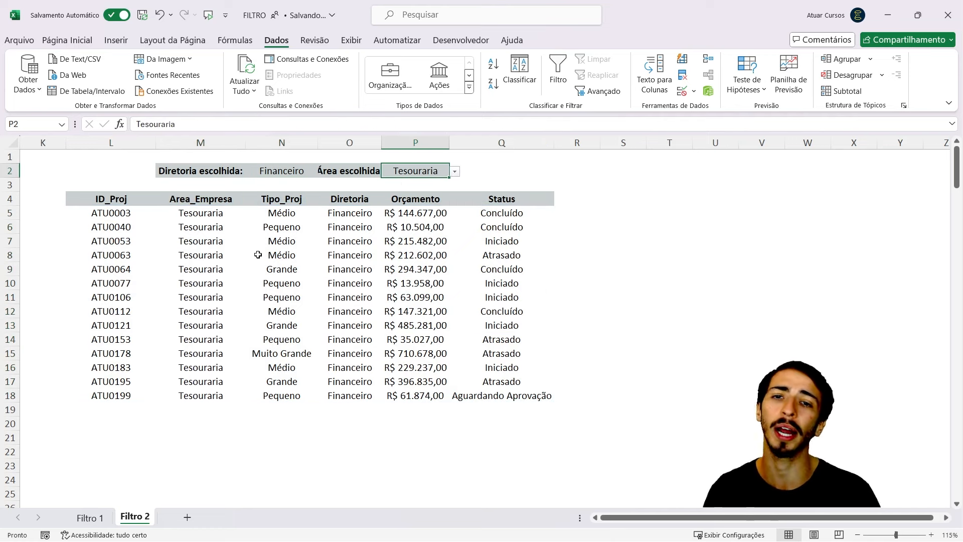
click(294, 214)
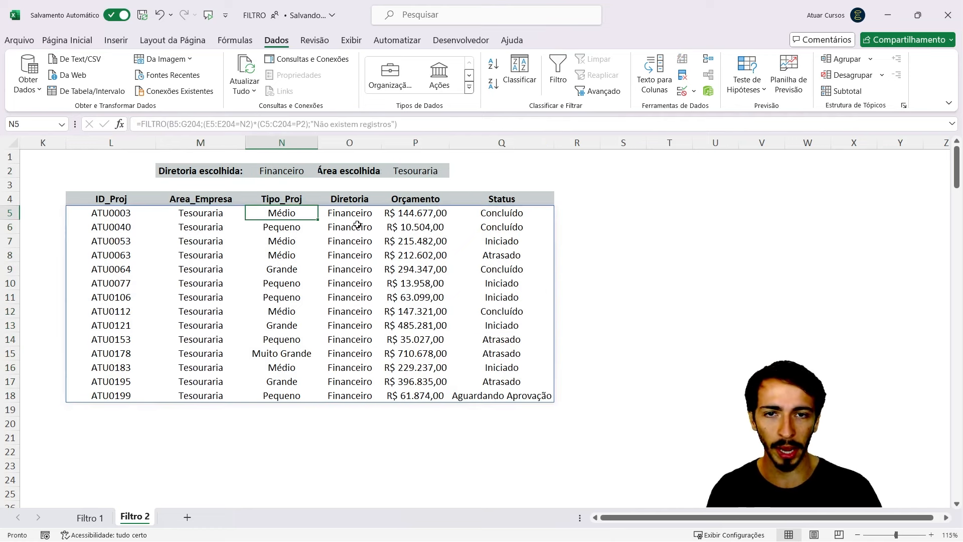
click(422, 218)
drag(490, 215, 491, 391)
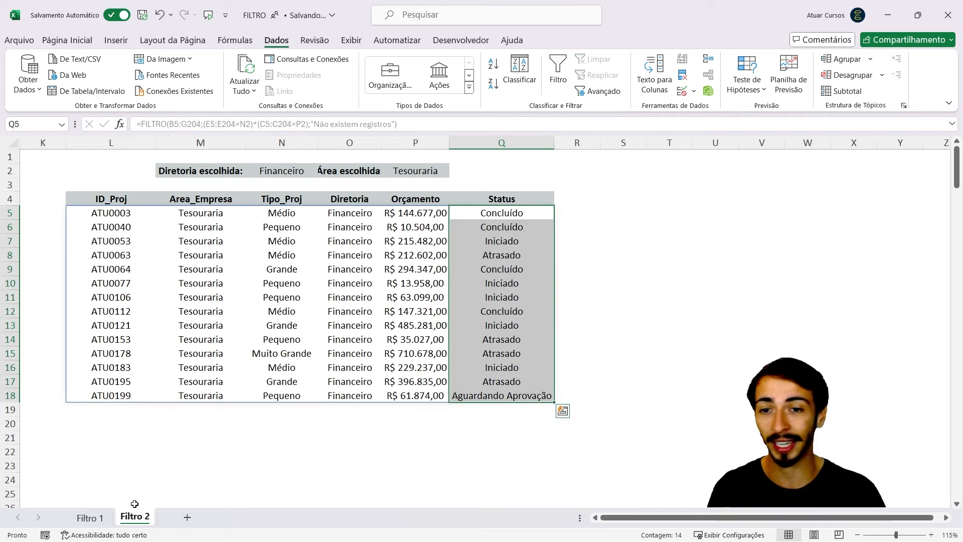
click(201, 367)
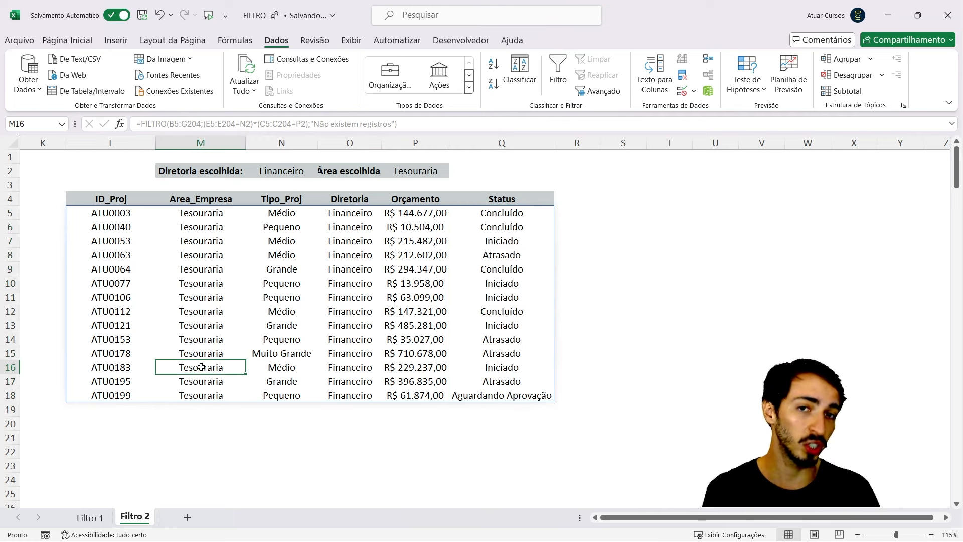
click(296, 171)
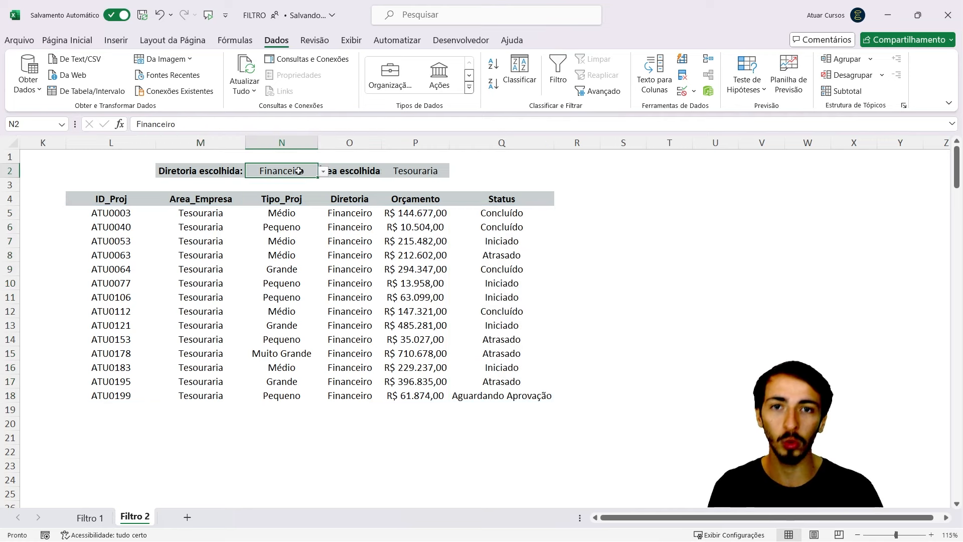
click(286, 295)
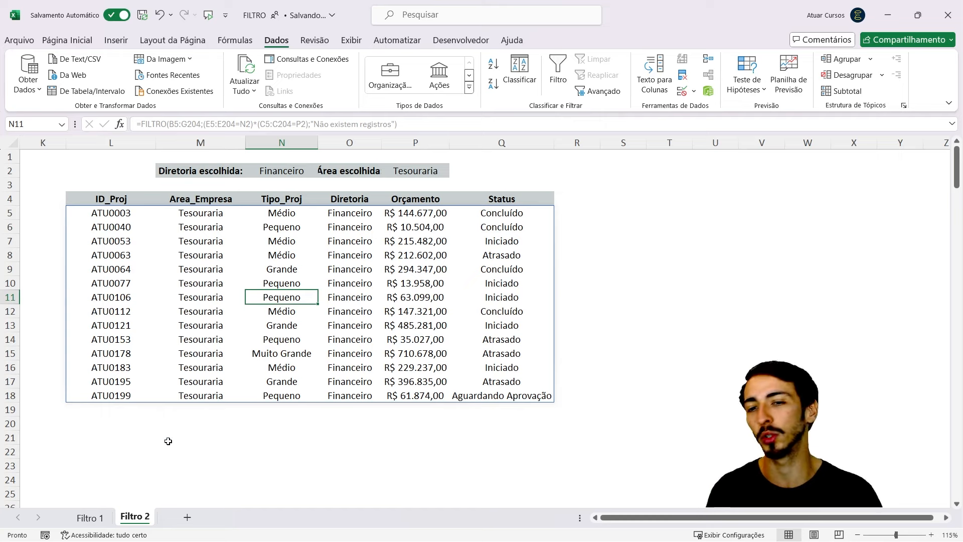
click(100, 517)
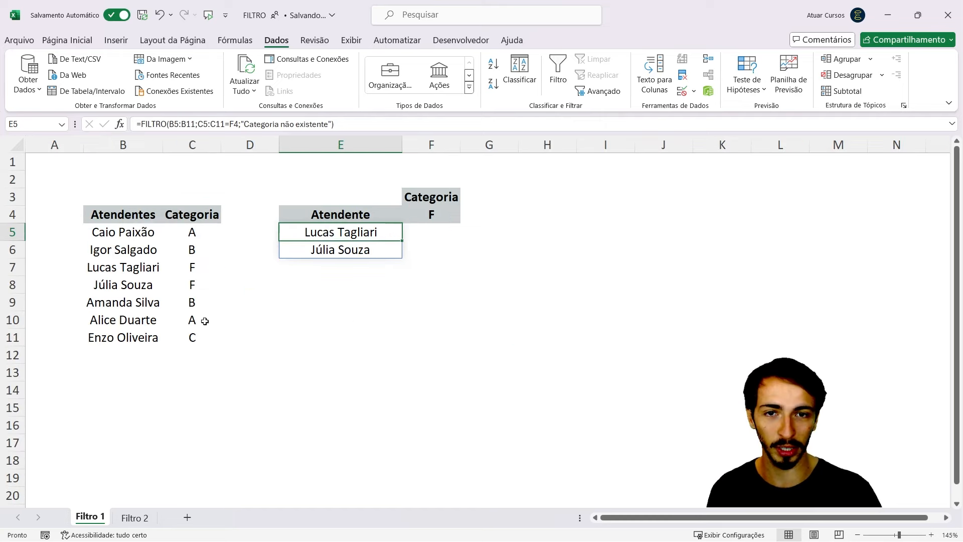
click(140, 518)
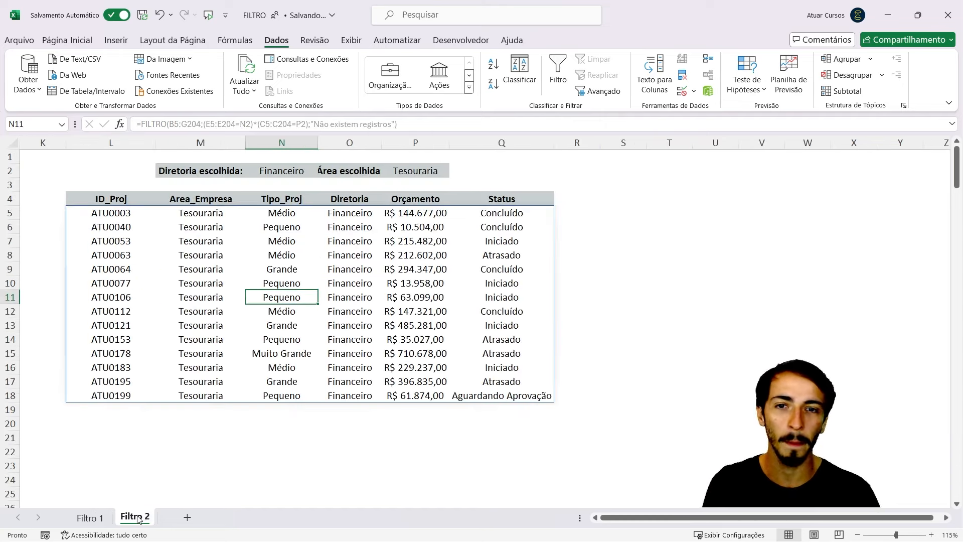